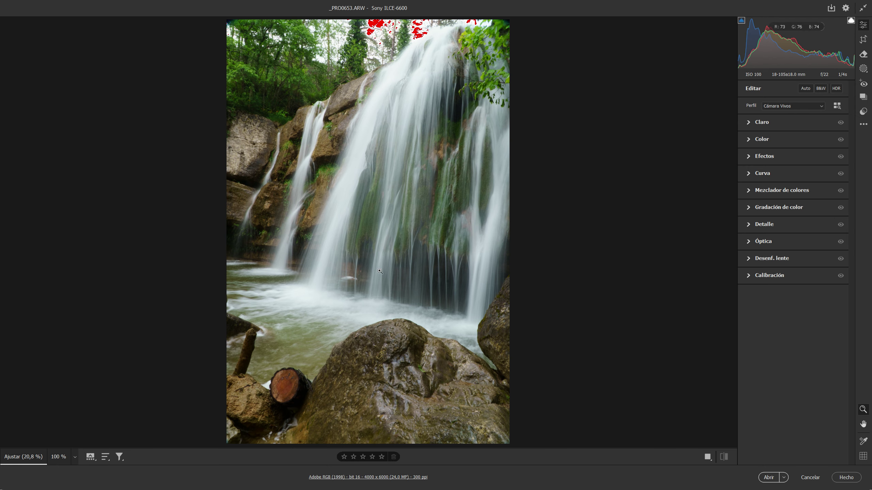
# - Zoom and pan around the waterfall, rocks and treetops to check detail and clipped highlights
pyautogui.click(396, 228)
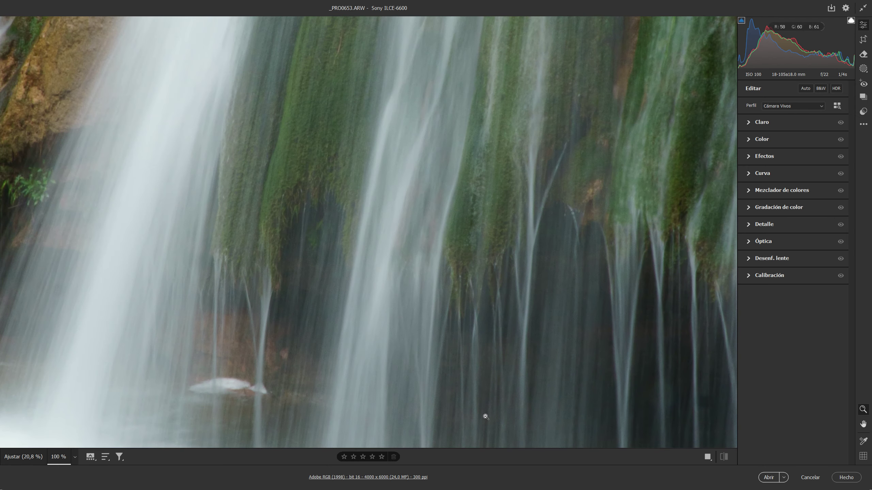
pyautogui.click(390, 167)
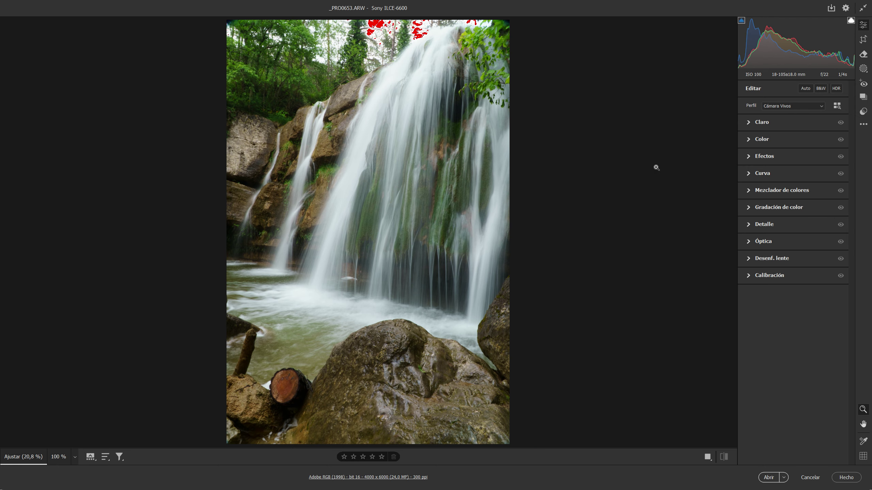
pyautogui.click(402, 349)
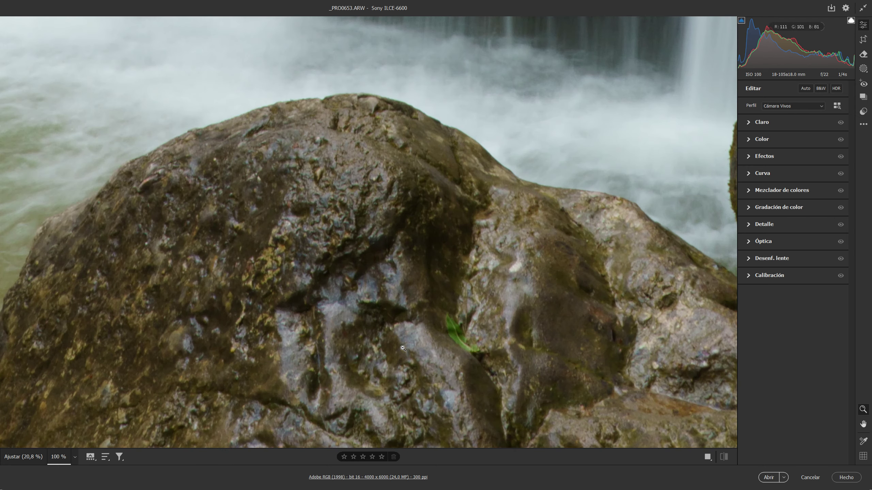
pyautogui.press('h')
pyautogui.moveTo(378, 52)
pyautogui.mouseDown()
pyautogui.moveTo(360, 351)
pyautogui.moveTo(573, 326)
pyautogui.moveTo(508, 209)
pyautogui.mouseUp()
pyautogui.moveTo(505, 318); pyautogui.dragTo(502, 165)
pyautogui.moveTo(505, 335); pyautogui.dragTo(500, 165)
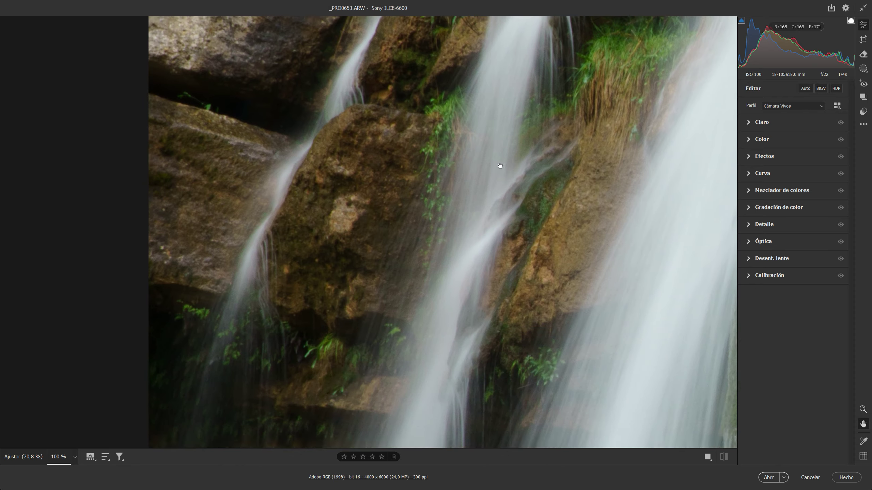
pyautogui.moveTo(494, 288)
pyautogui.mouseDown()
pyautogui.moveTo(335, 253)
pyautogui.moveTo(331, 150)
pyautogui.mouseUp()
pyautogui.moveTo(509, 120)
pyautogui.mouseDown()
pyautogui.moveTo(375, 132)
pyautogui.moveTo(317, 199)
pyautogui.moveTo(436, 260)
pyautogui.moveTo(442, 122)
pyautogui.moveTo(453, 142)
pyautogui.moveTo(442, 241)
pyautogui.mouseUp()
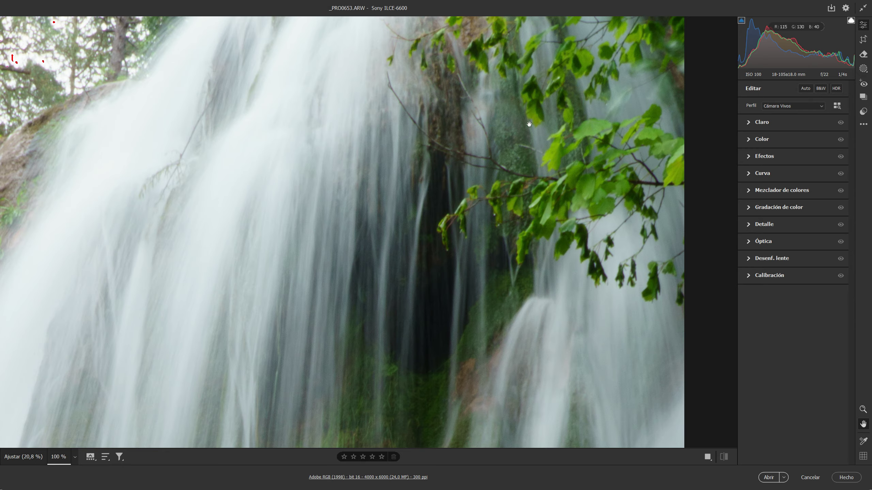
pyautogui.moveTo(364, 189); pyautogui.dragTo(616, 230)
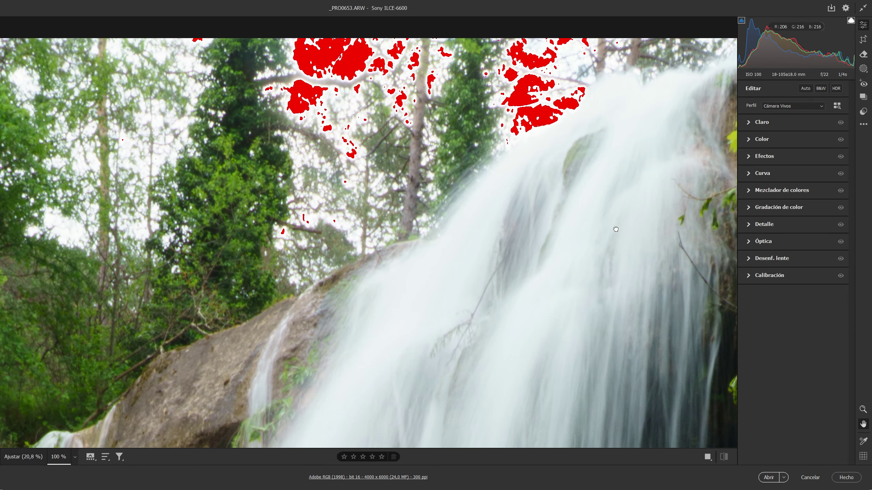
pyautogui.click(549, 247)
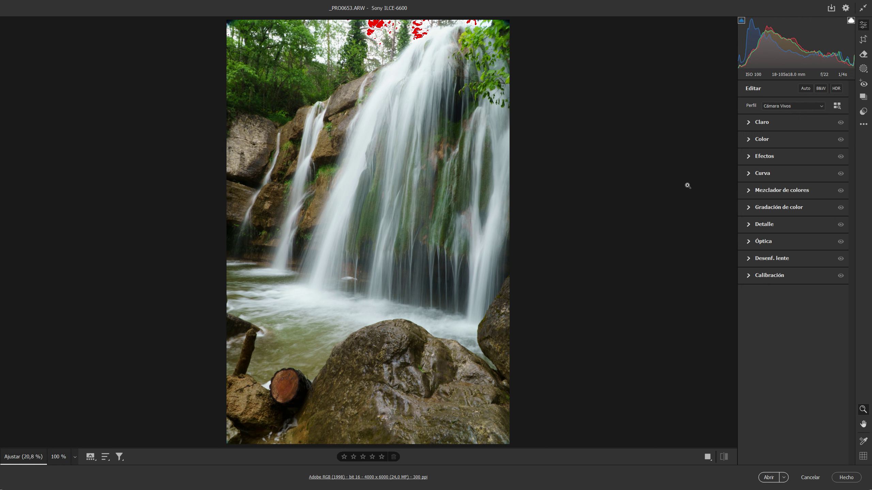
# - Apply the Linear-Sony ILCE-6600 profile and set Exposición -0,30, Iluminaciones -85, Blancos -11
pyautogui.click(785, 109)
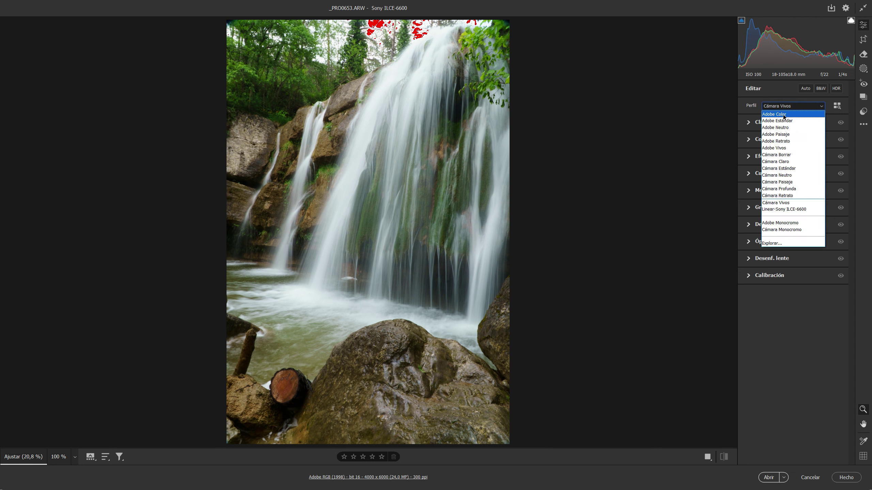
pyautogui.click(798, 211)
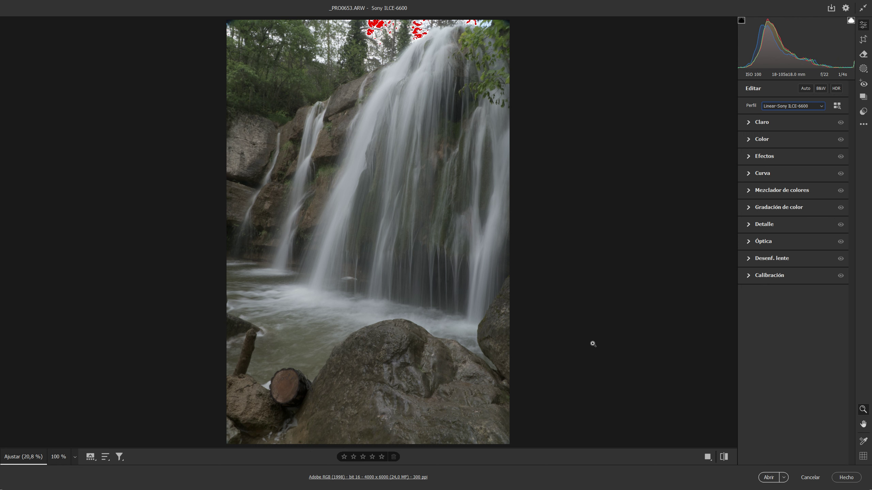
pyautogui.click(750, 123)
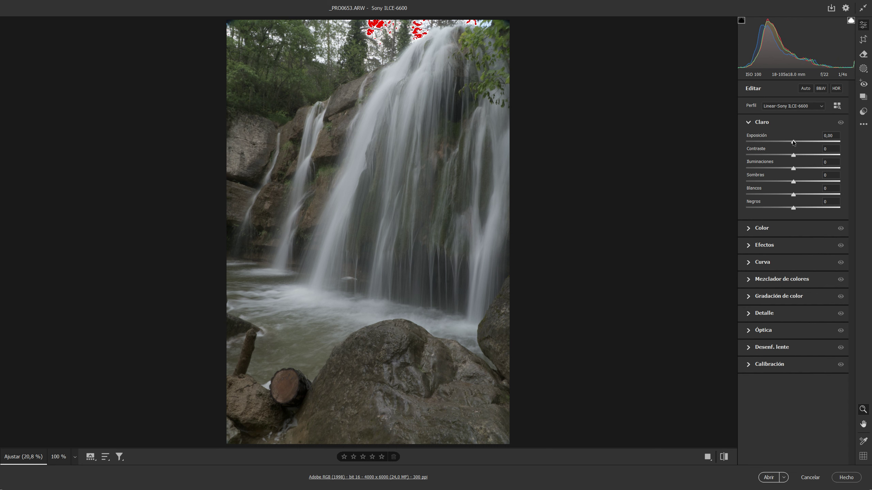
pyautogui.moveTo(793, 142); pyautogui.dragTo(790, 141)
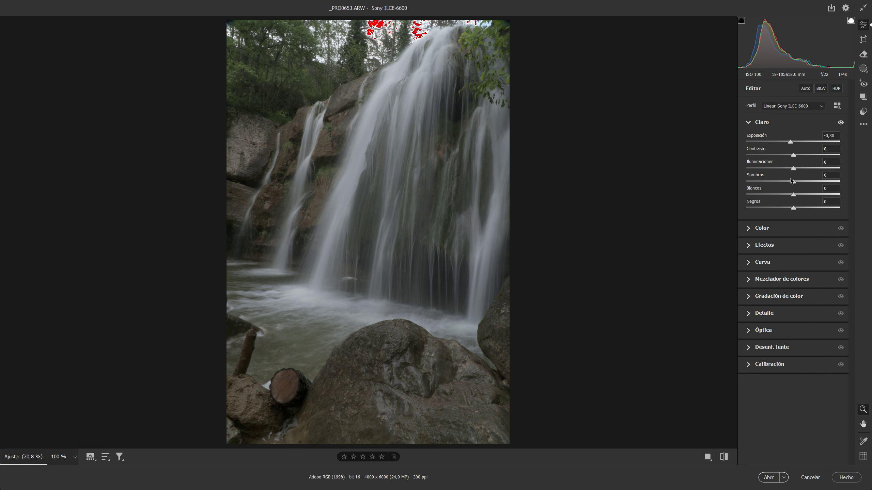
pyautogui.moveTo(793, 168); pyautogui.dragTo(753, 168)
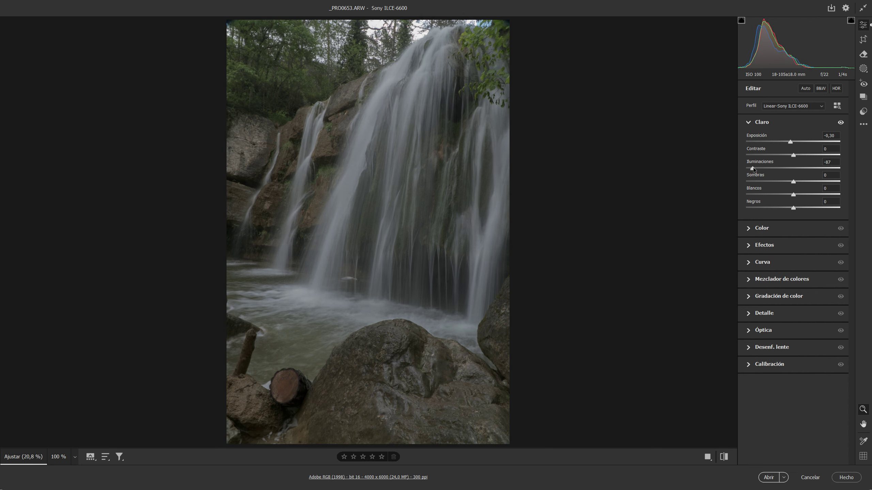
pyautogui.moveTo(793, 194)
pyautogui.mouseDown()
pyautogui.moveTo(781, 195)
pyautogui.moveTo(787, 200)
pyautogui.mouseUp()
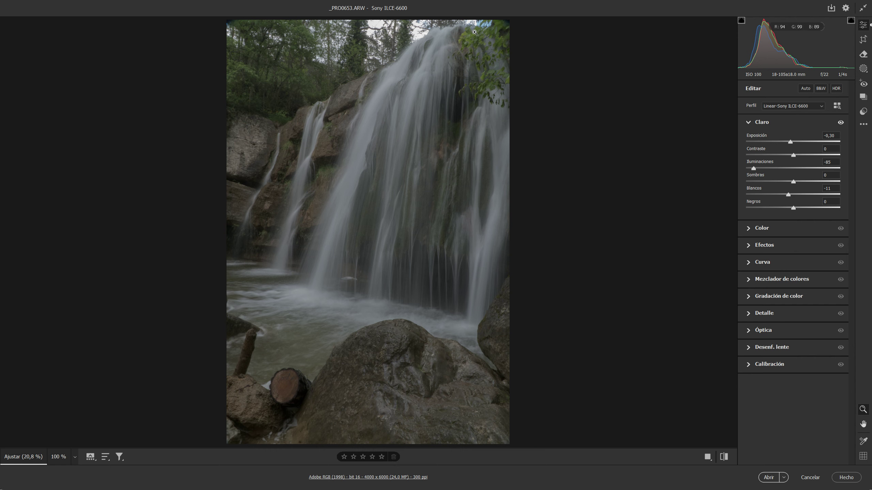
pyautogui.click(445, 26)
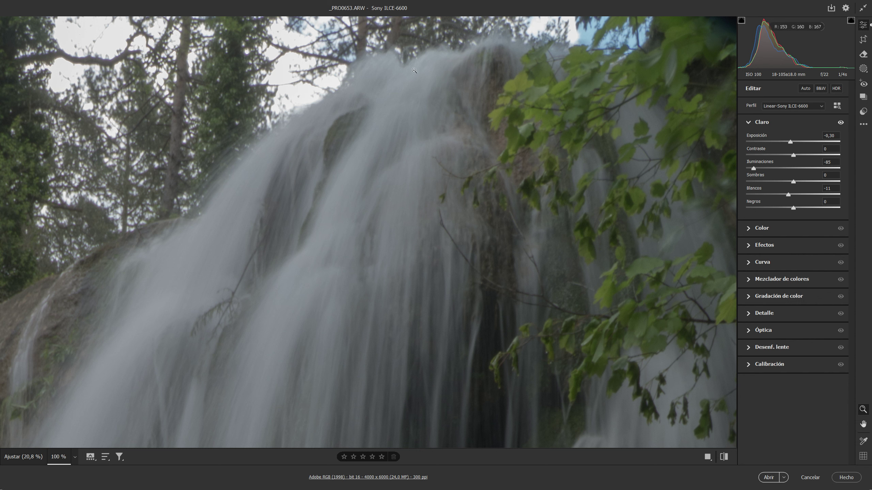
# - Turn on Quitar aberración cromática in the Óptica panel
pyautogui.click(750, 331)
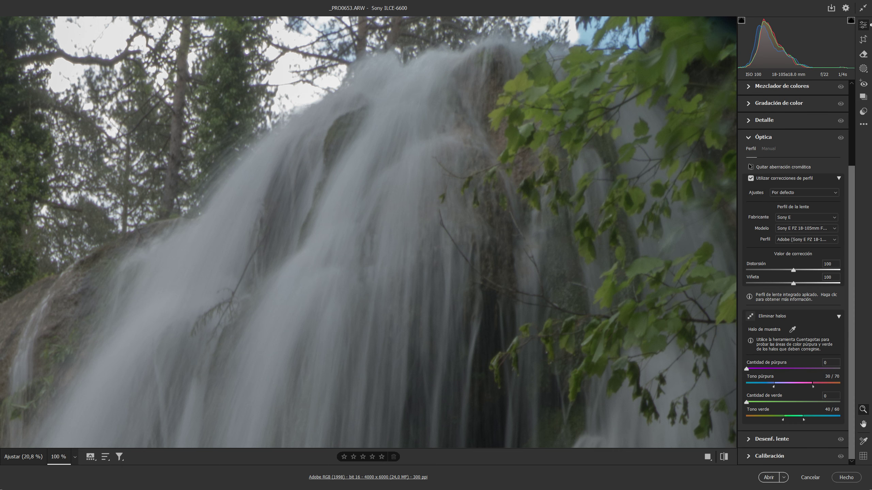
pyautogui.click(751, 167)
pyautogui.click(748, 138)
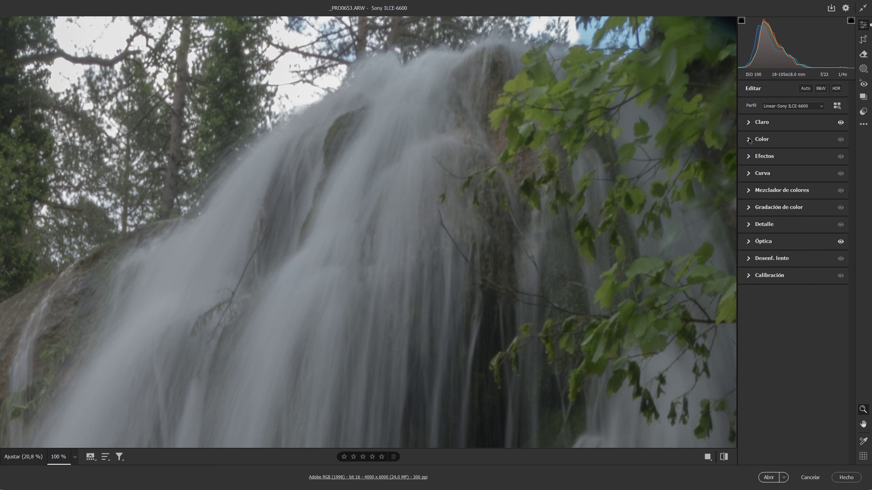
pyautogui.click(457, 189)
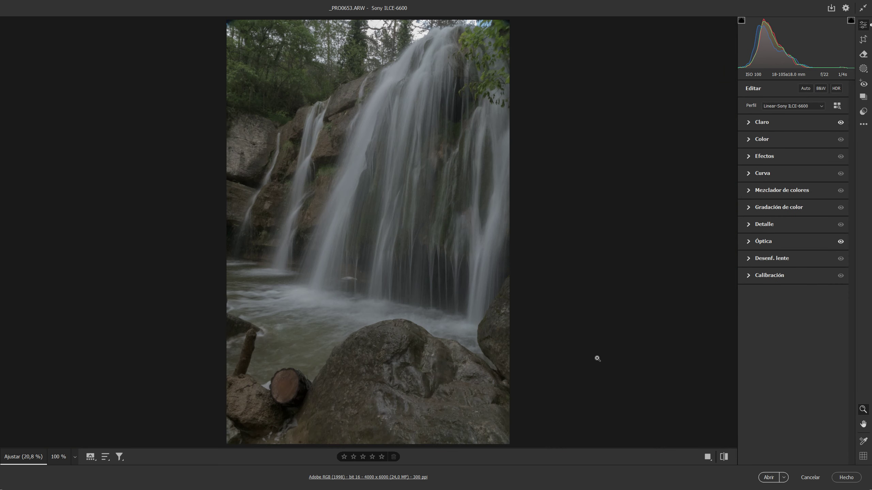
# - Set Negros to -1 and raise Sombras to +14 in the Claro panel
pyautogui.click(750, 125)
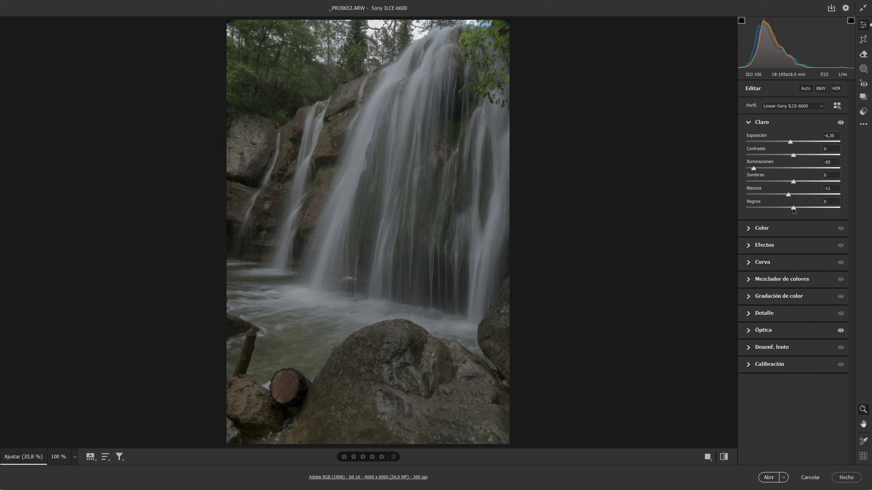
pyautogui.moveTo(791, 208); pyautogui.dragTo(791, 208)
pyautogui.moveTo(790, 209); pyautogui.dragTo(789, 208)
pyautogui.moveTo(793, 183)
pyautogui.mouseDown()
pyautogui.moveTo(802, 186)
pyautogui.moveTo(790, 211)
pyautogui.mouseUp()
pyautogui.click(748, 123)
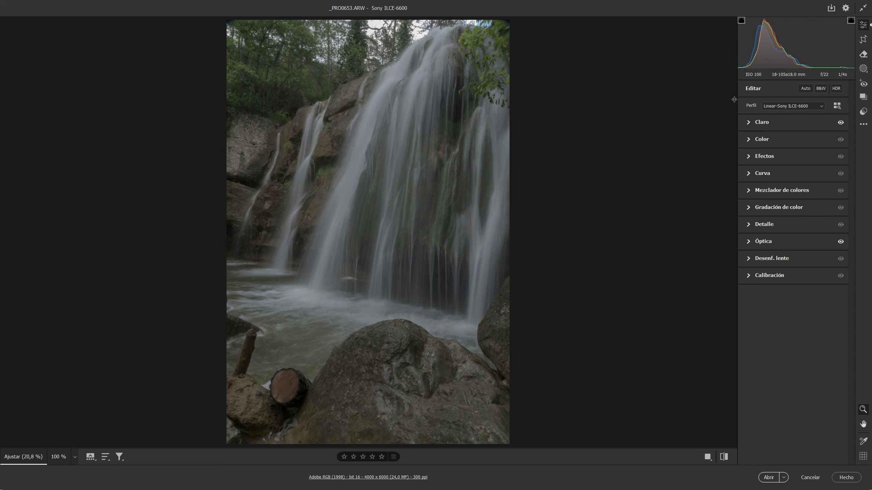
# - Expand the Efectos and Color panels to show Temperatura 5800 and Matiz +18
pyautogui.click(748, 158)
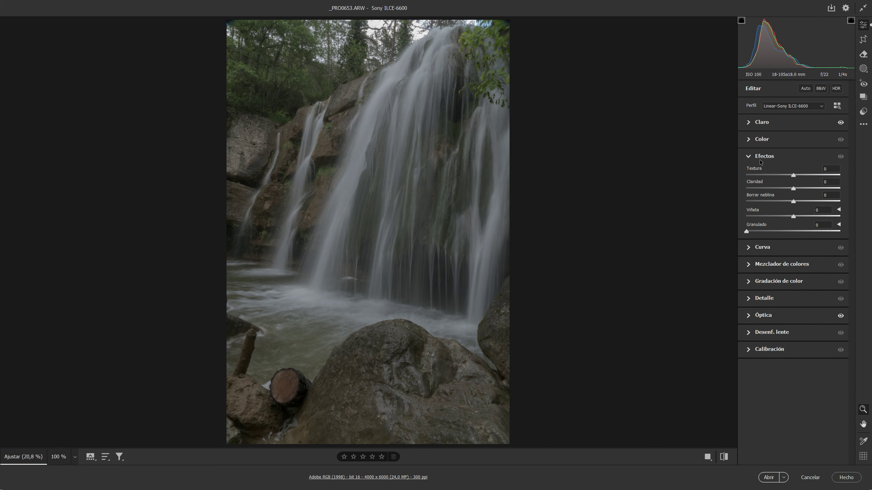
pyautogui.click(748, 139)
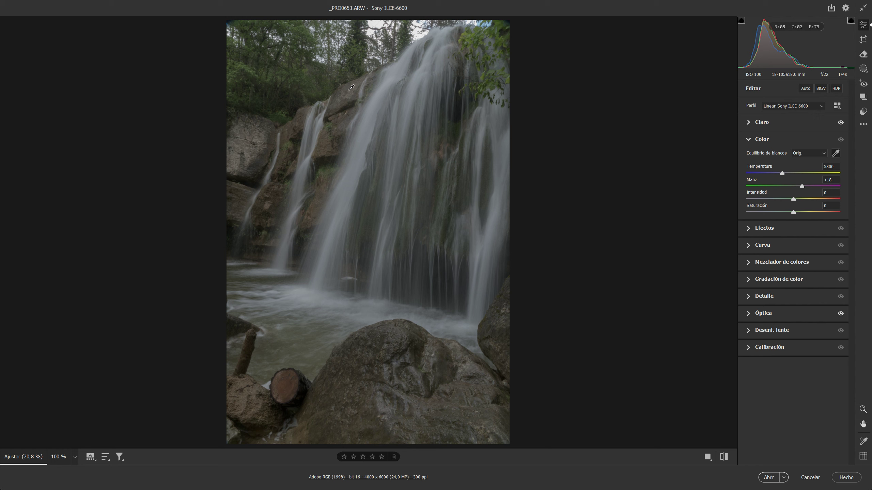
# - Sample a custom white balance, warm Temperatura to 5600 and raise Intensidad to +15
pyautogui.click(348, 118)
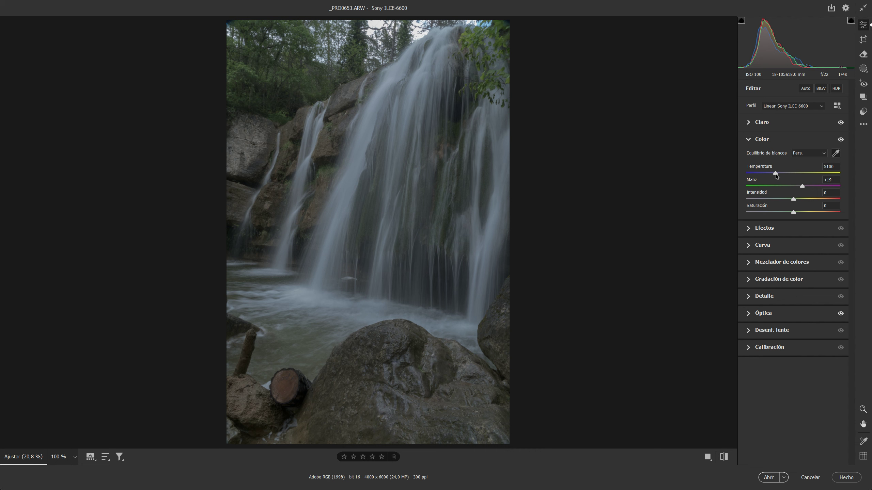
pyautogui.moveTo(776, 173); pyautogui.dragTo(784, 179)
pyautogui.moveTo(793, 199); pyautogui.dragTo(799, 200)
# - Paint over the stick in the water with an enlarged Quitar brush and apply the removal
pyautogui.click(863, 53)
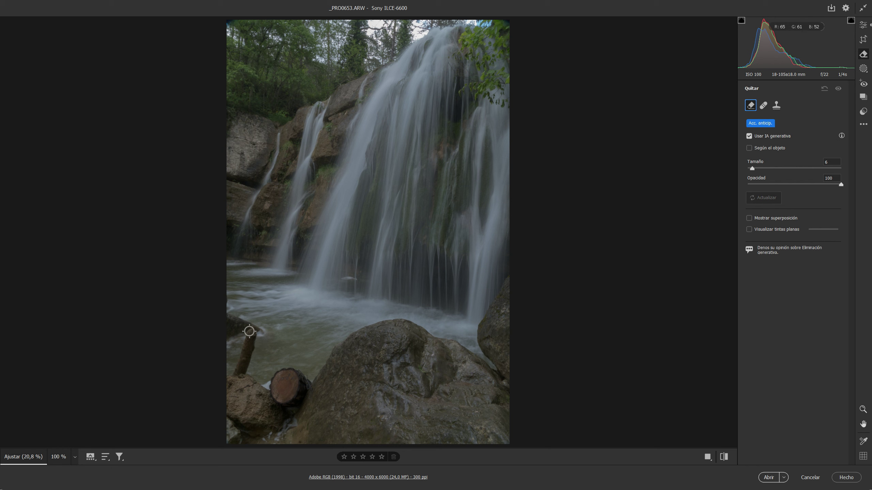
pyautogui.press(']')
pyautogui.press(']')
pyautogui.press(']')
pyautogui.moveTo(251, 333); pyautogui.dragTo(242, 369)
pyautogui.moveTo(242, 370); pyautogui.dragTo(253, 331)
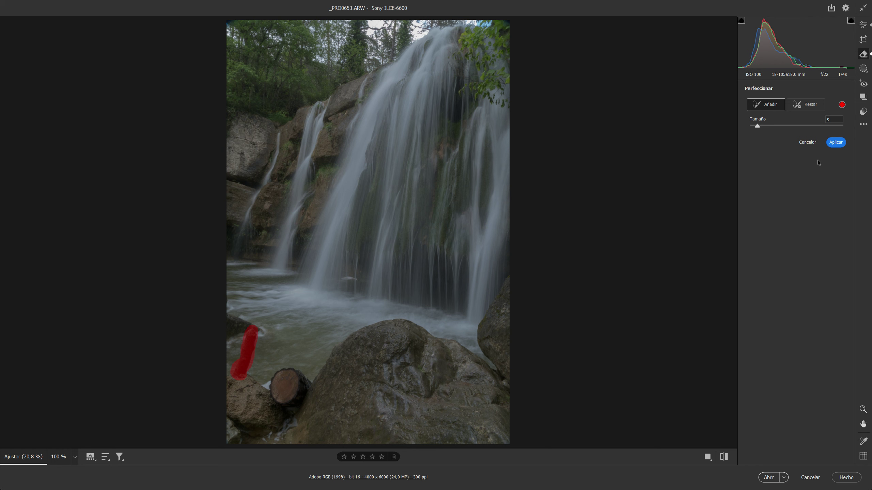
pyautogui.click(836, 143)
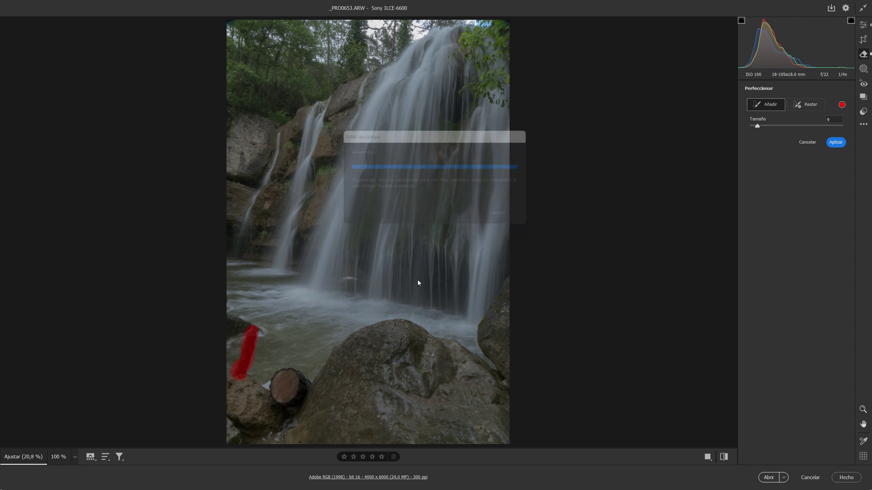
pyautogui.press('Return')
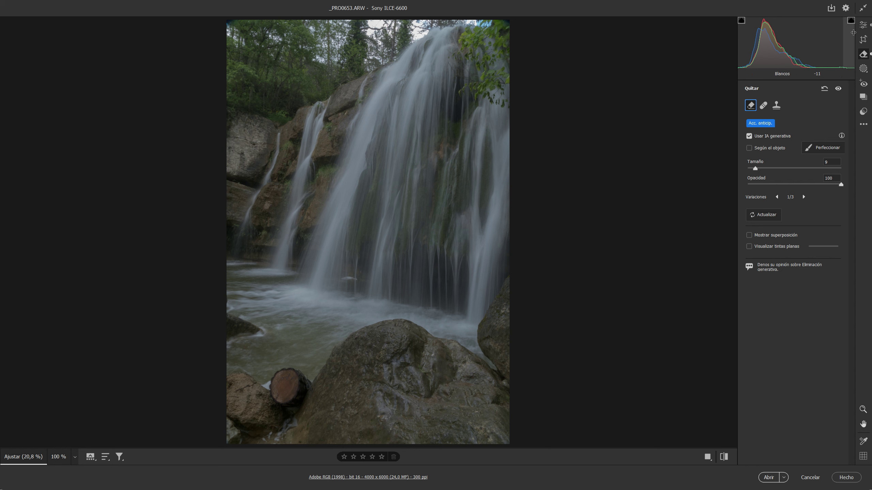
pyautogui.click(863, 26)
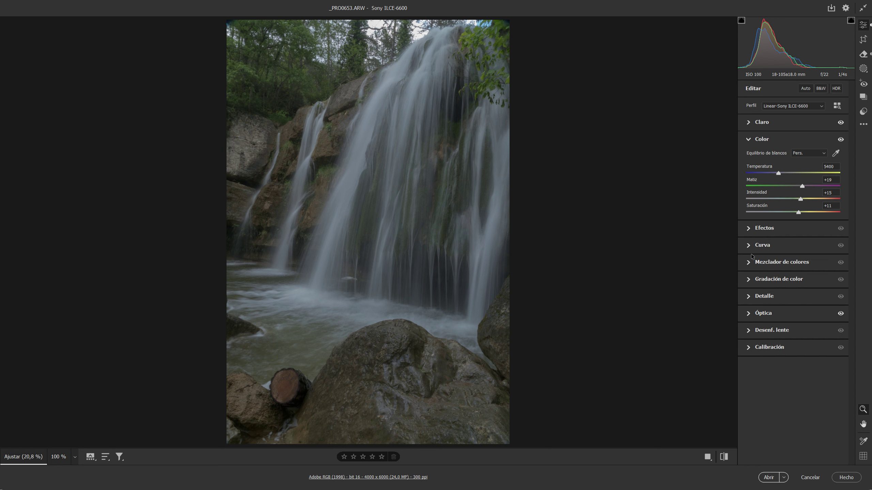
# - Increase Contraste to +20 in the Claro light adjustments
pyautogui.click(751, 125)
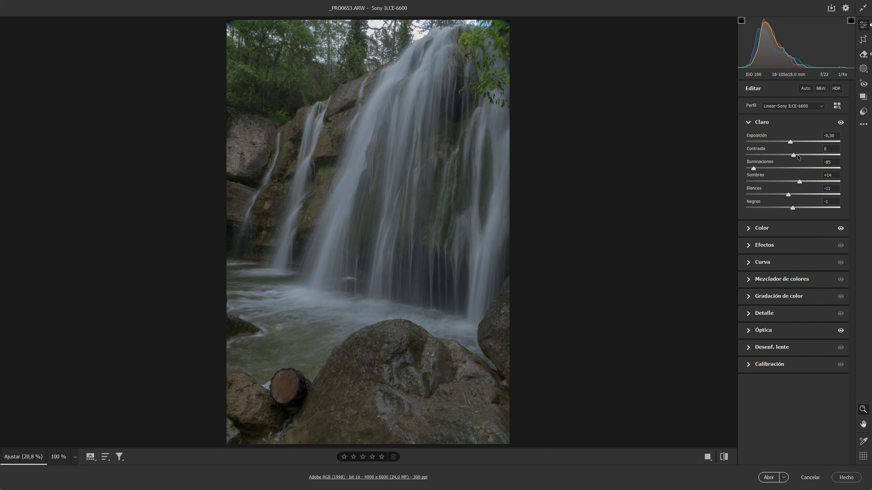
pyautogui.moveTo(795, 155); pyautogui.dragTo(804, 156)
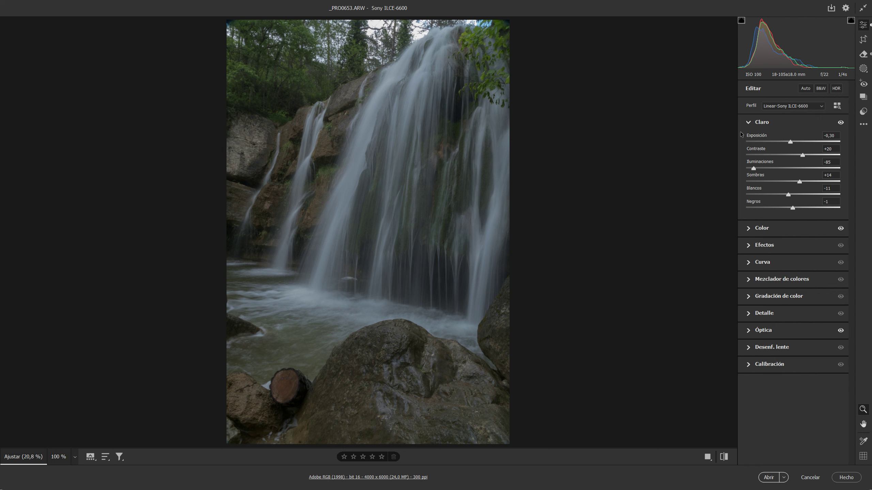
pyautogui.click(747, 123)
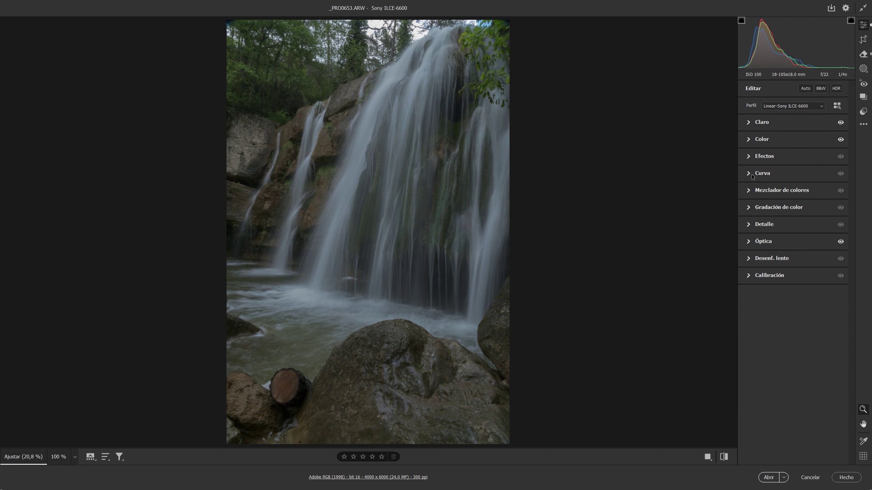
# - Increase the photo's texture in Efectos, then bring the Claro light sliders into view
pyautogui.click(755, 156)
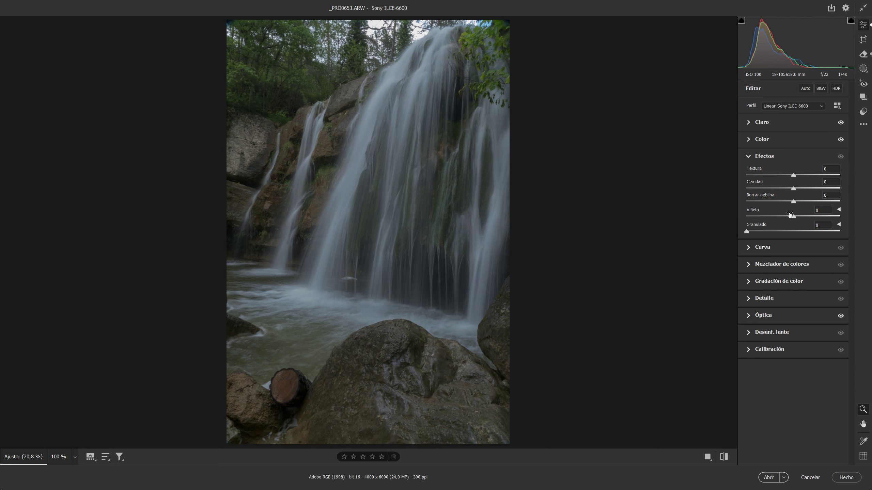
pyautogui.moveTo(794, 175); pyautogui.dragTo(802, 205)
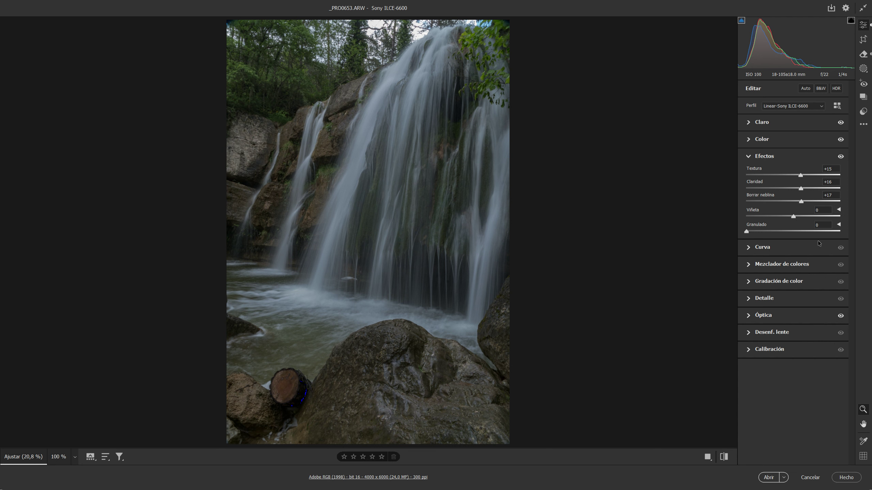
pyautogui.click(748, 156)
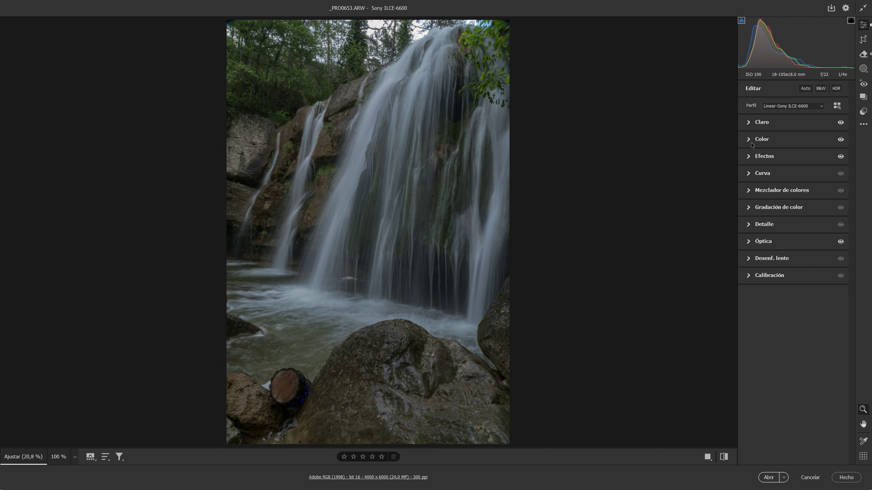
pyautogui.click(749, 123)
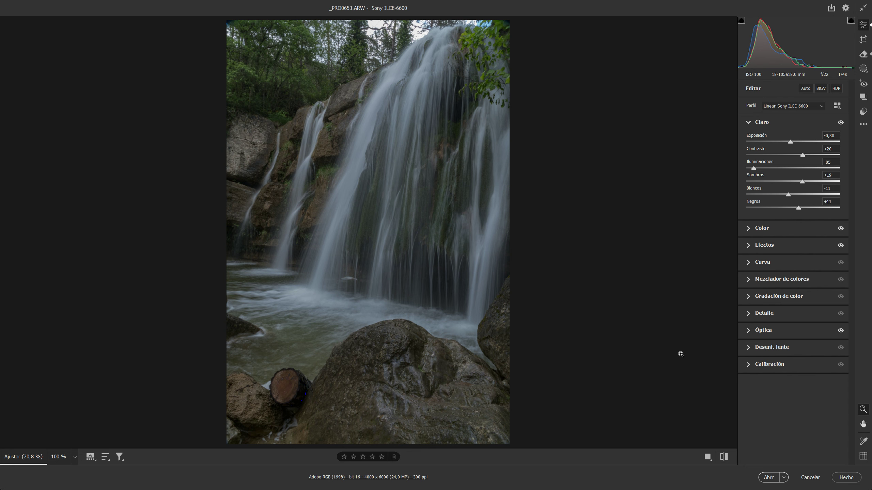
# - Compare the edit against default settings, then open _PRO0653.ARW in Photoshop
pyautogui.click(724, 457)
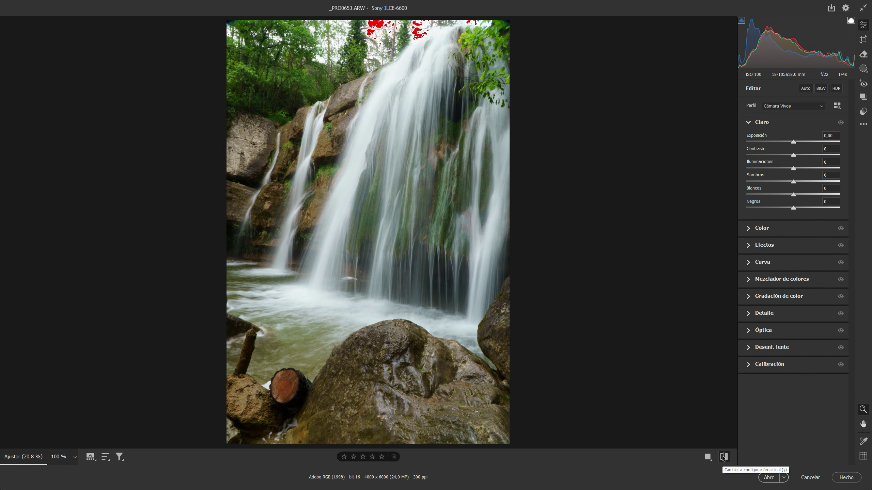
pyautogui.click(724, 457)
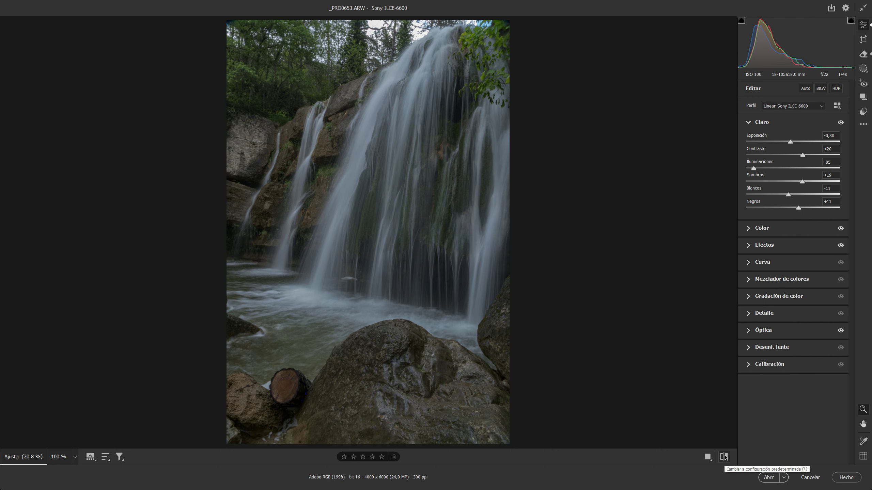
pyautogui.click(769, 478)
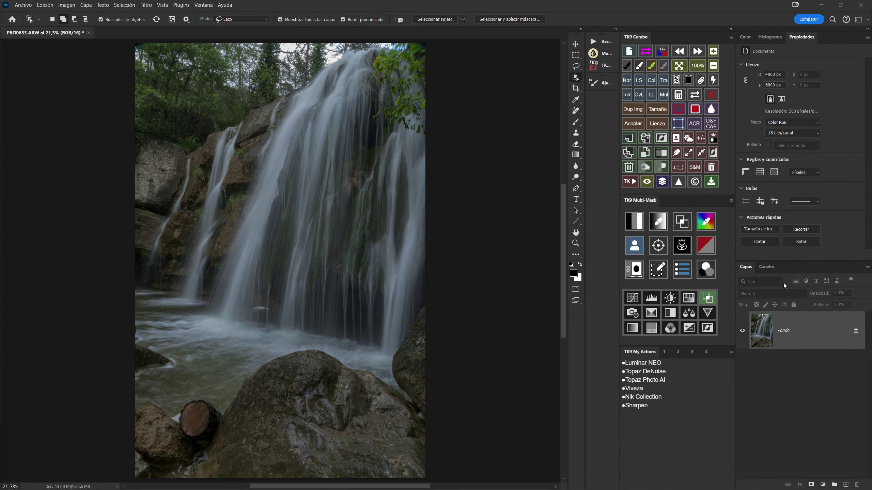
# - Check the saved Agua, Rocas and Fondo channels, return to the layers, and choose Object Selection
pyautogui.click(766, 268)
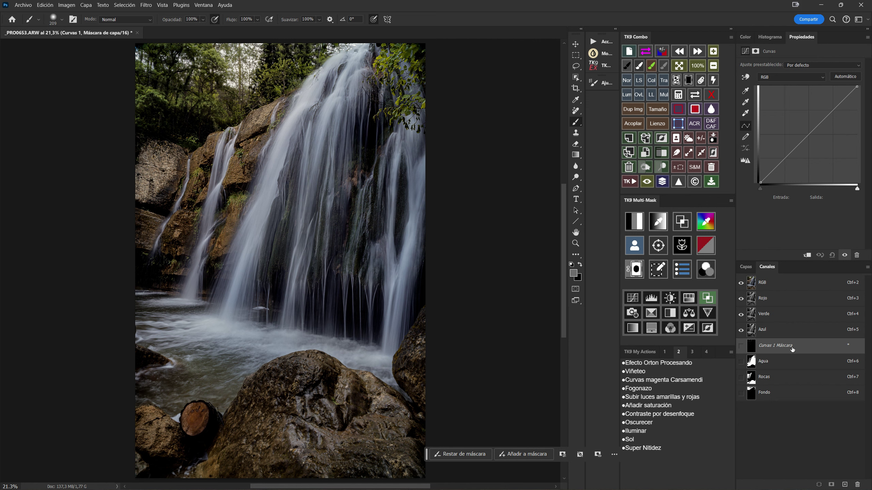
pyautogui.click(746, 267)
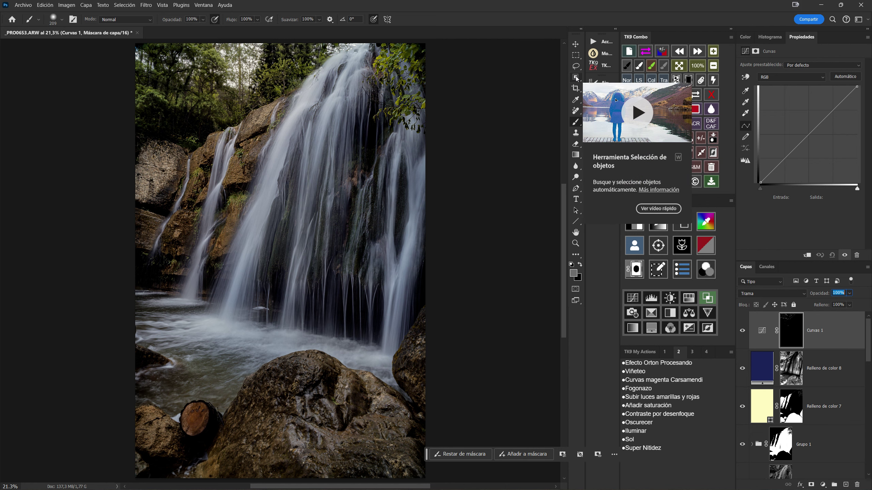
pyautogui.click(576, 79)
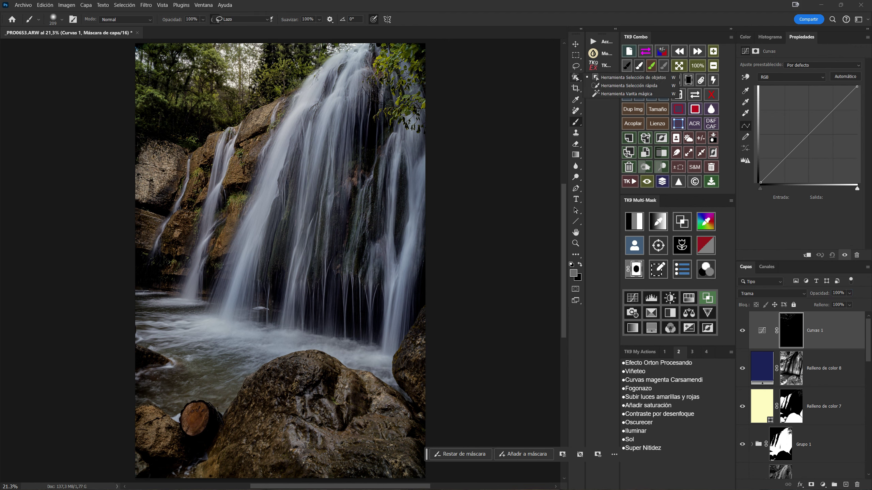
# - Select the waterfall and pool with Object Selection and store it as channel 'Agua 2'
pyautogui.click(323, 160)
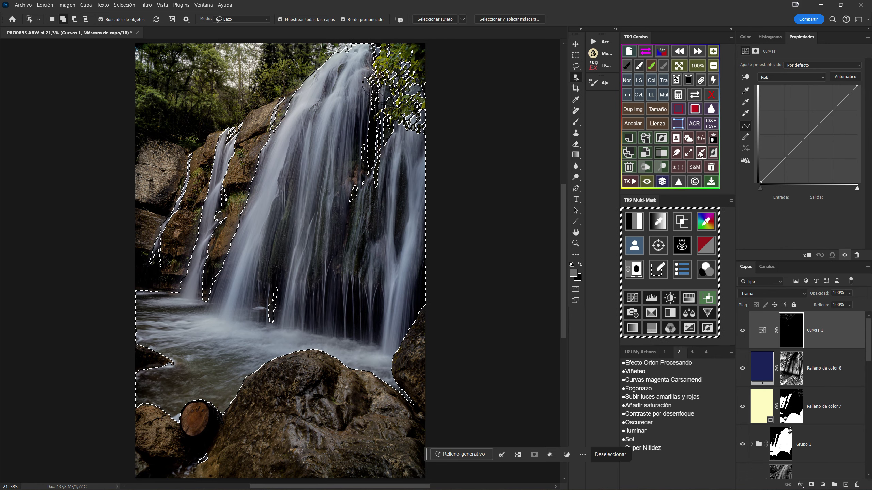
pyautogui.click(713, 138)
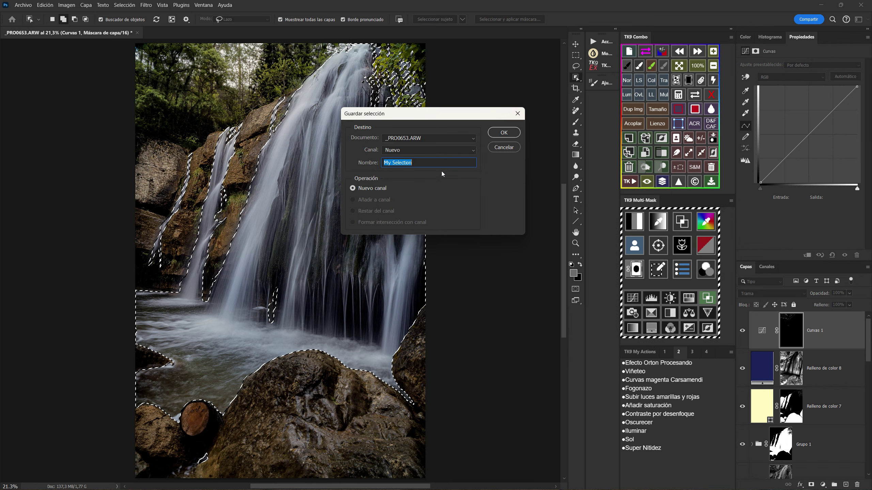
pyautogui.write('A')
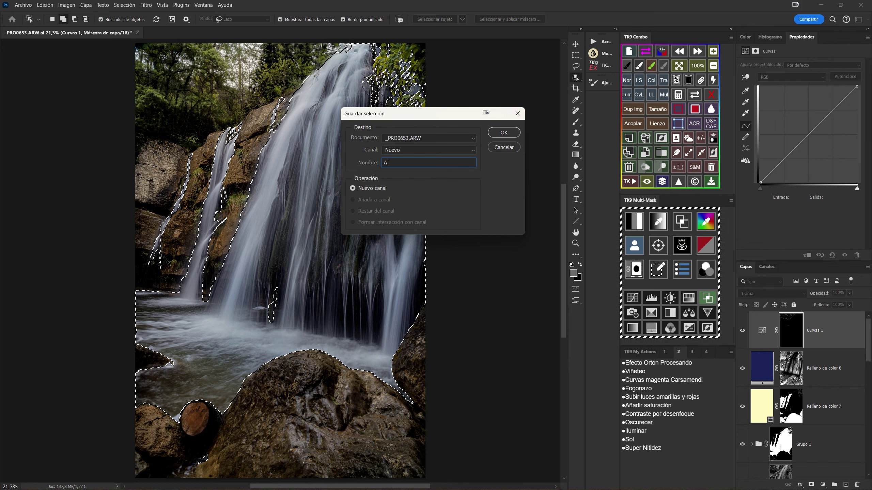
pyautogui.write('gua 2')
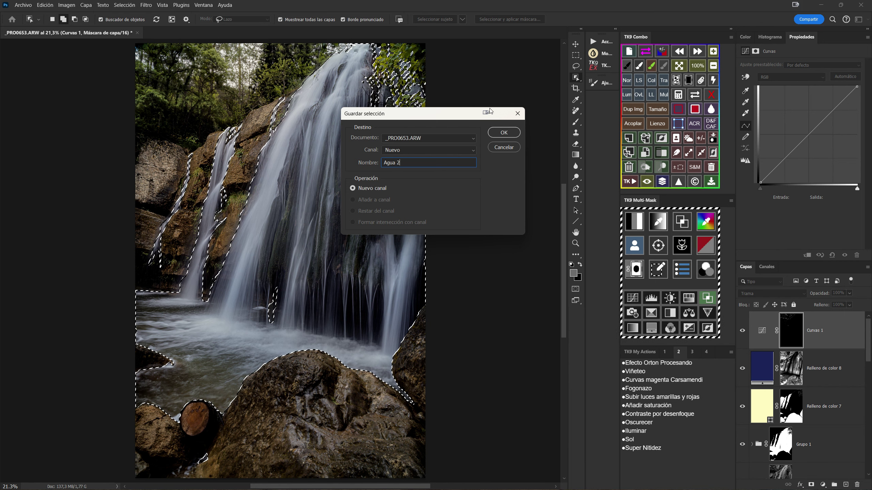
pyautogui.click(506, 137)
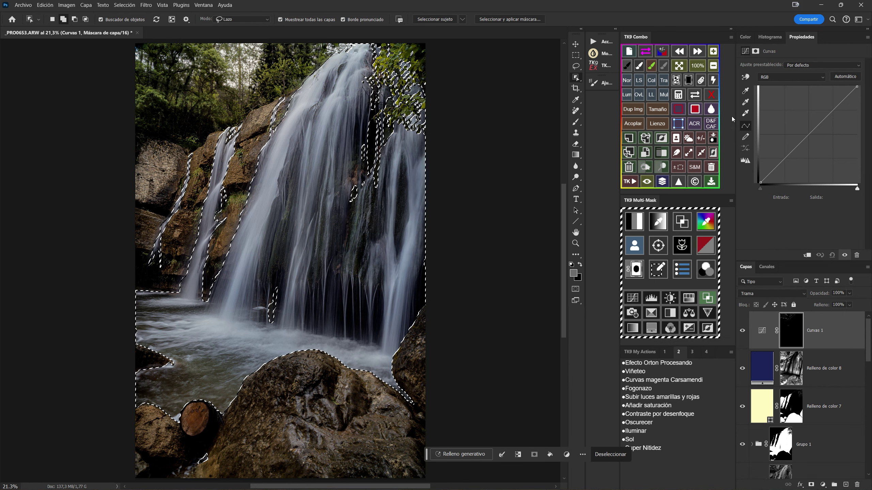
pyautogui.click(701, 138)
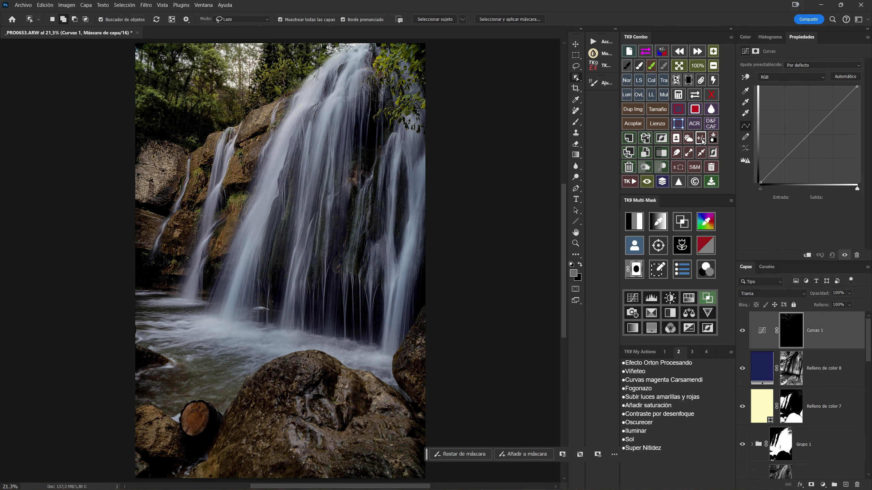
# - Select the rocks around the waterfall and save the selection as a channel named Rocas 2
pyautogui.click(325, 408)
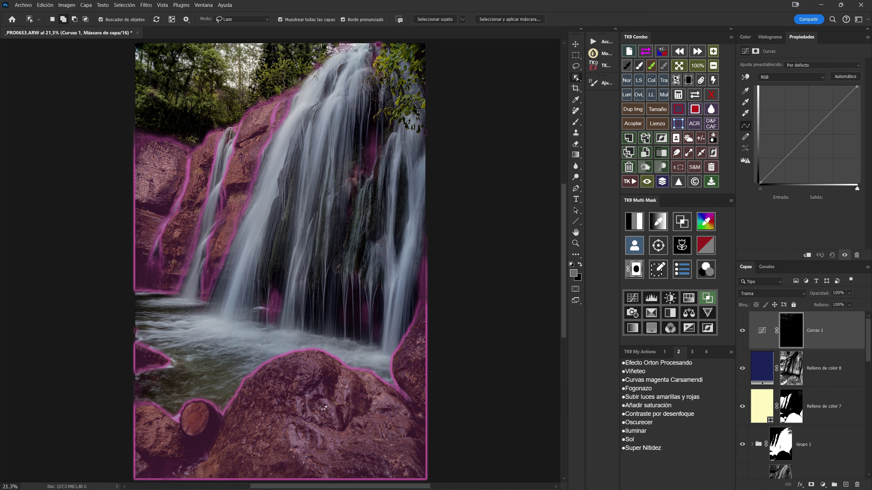
pyautogui.click(713, 138)
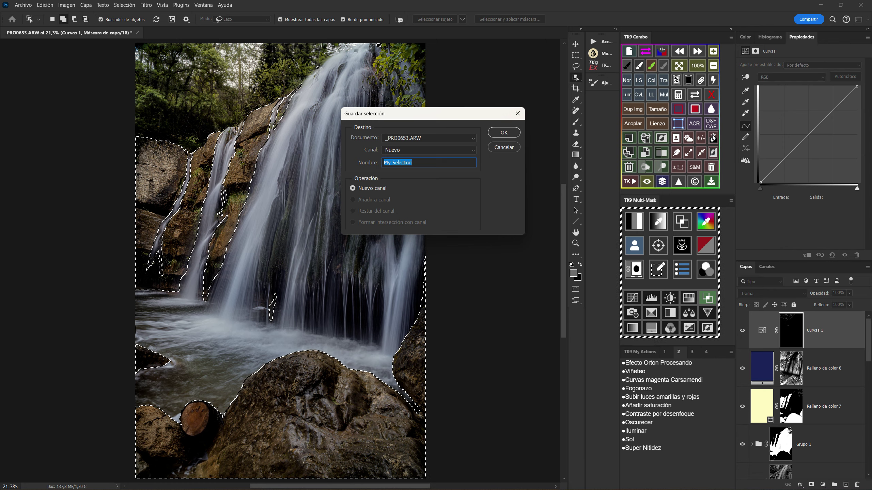
pyautogui.write('Rocas 2')
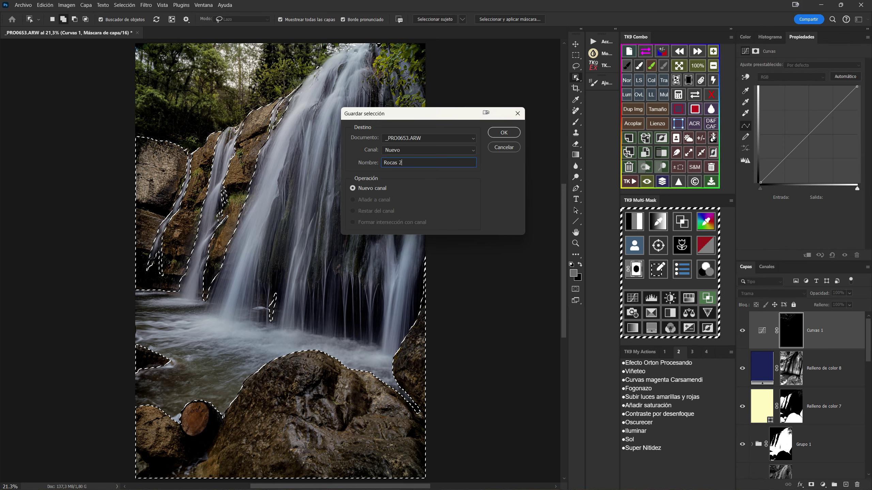
pyautogui.press('Return')
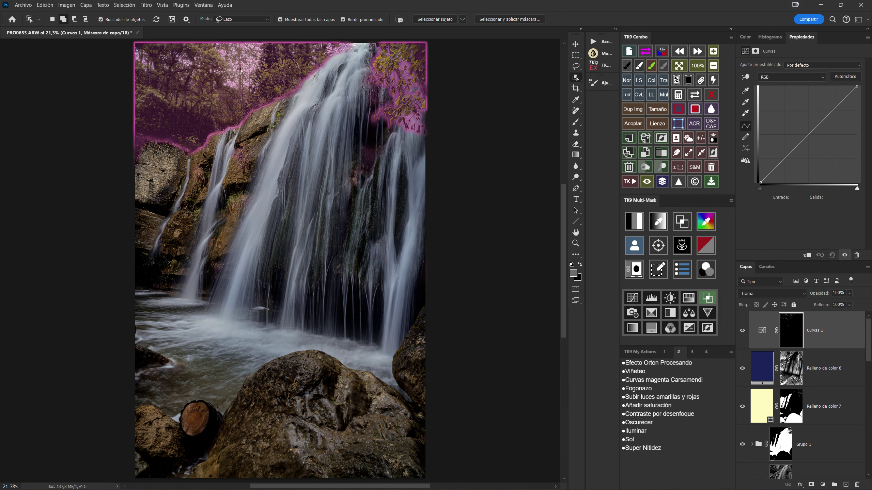
# - Select the treetops, save them as channel Fondo 2, and clear the selection
pyautogui.click(237, 71)
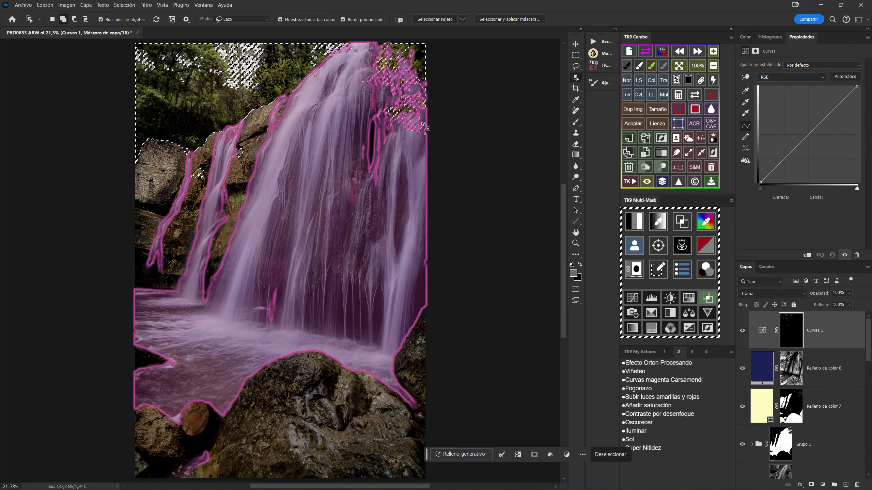
pyautogui.click(713, 141)
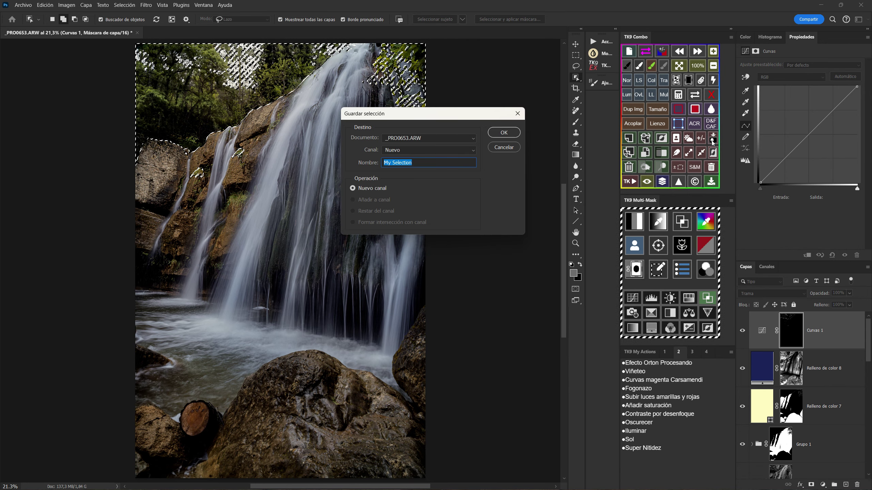
pyautogui.write('Fondo 2')
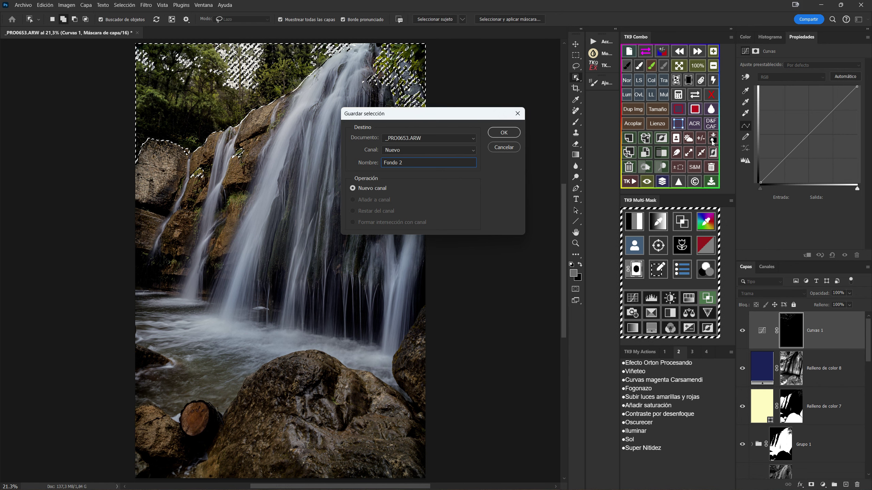
pyautogui.press('Return')
pyautogui.hotkey('ctrl', 'd')
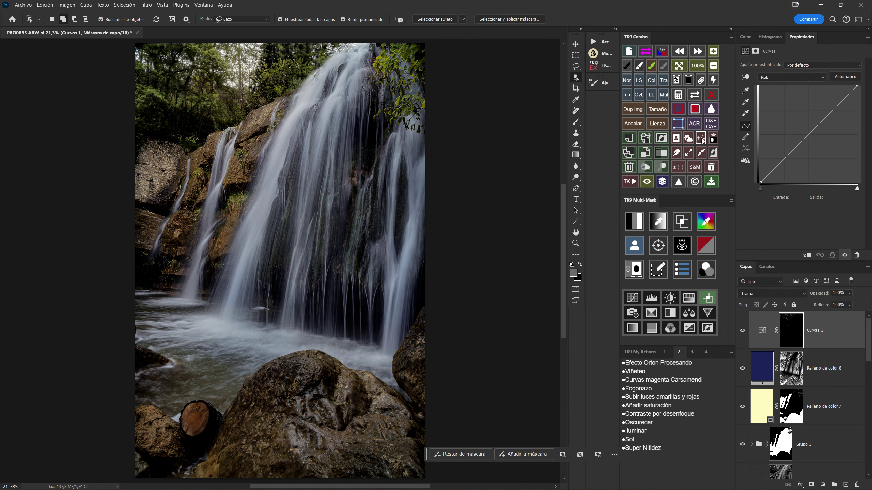
# - View the saved channels and try darker and white mask painting colours
pyautogui.click(766, 267)
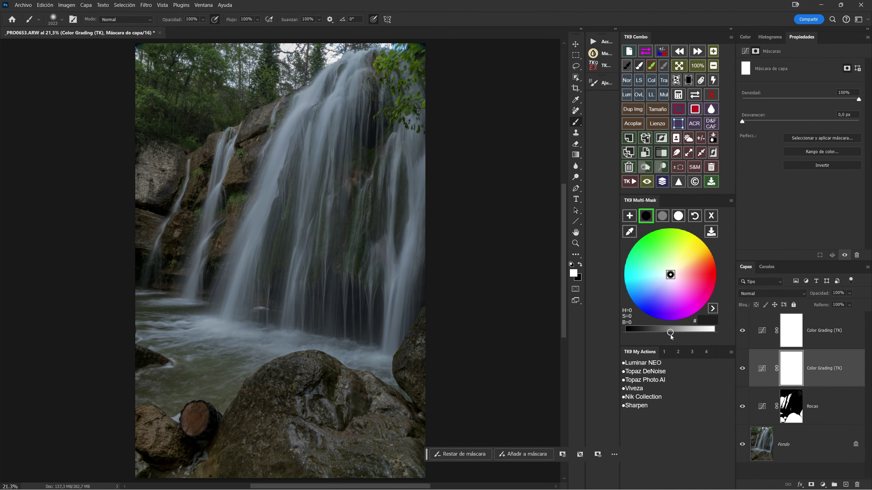
pyautogui.moveTo(672, 332); pyautogui.dragTo(669, 333)
pyautogui.click(679, 217)
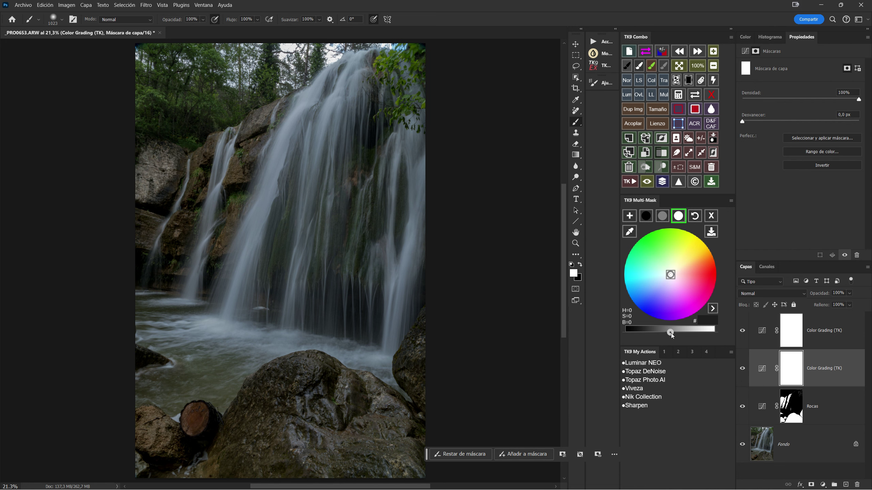
pyautogui.moveTo(672, 333); pyautogui.dragTo(680, 331)
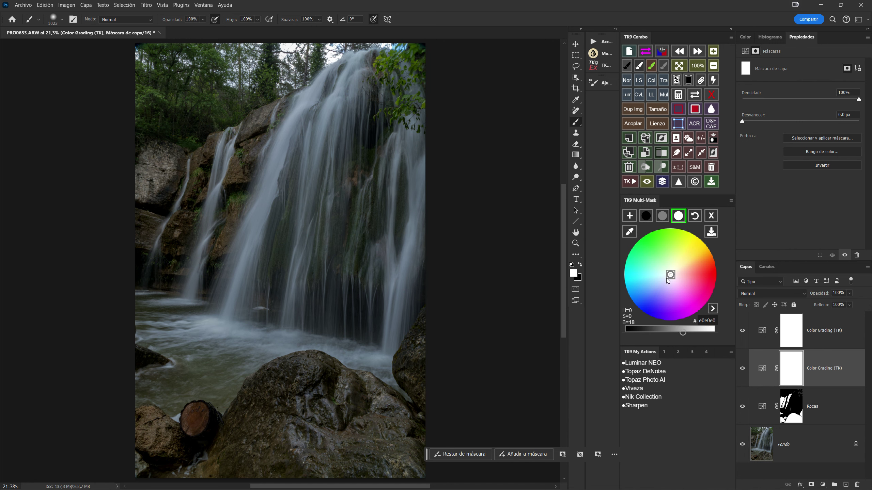
# - Toggle the middle Color Grading (TK) layer off and on to compare
pyautogui.click(743, 369)
pyautogui.click(743, 370)
pyautogui.click(743, 369)
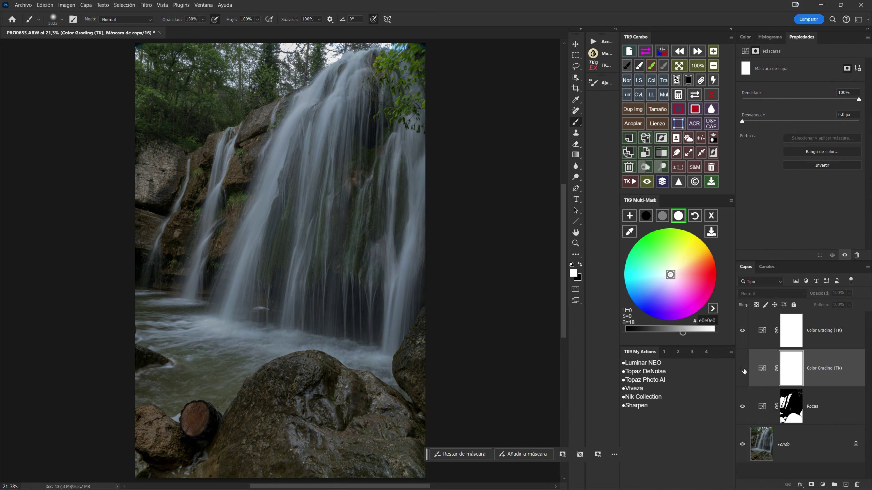
pyautogui.click(743, 368)
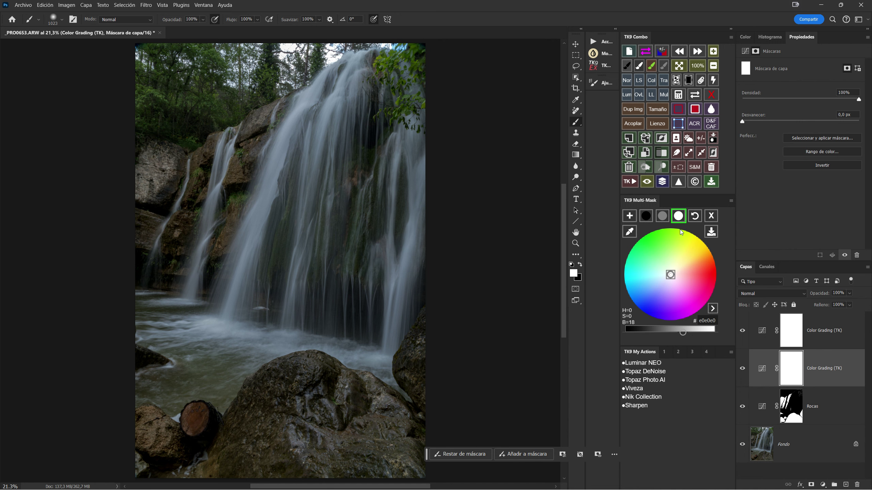
# - Set the mask painting colour to a very dark grey, 1f1f1f, starting from black
pyautogui.click(662, 217)
pyautogui.moveTo(675, 333); pyautogui.dragTo(676, 333)
pyautogui.click(646, 216)
pyautogui.moveTo(664, 333); pyautogui.dragTo(658, 333)
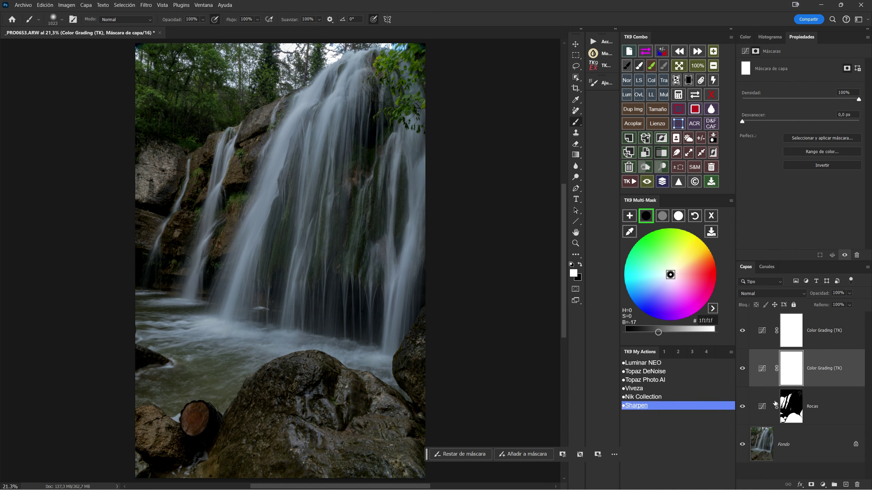
# - Load the saved Agua mask onto the middle Color Grading layer and compare it on and off
pyautogui.click(678, 96)
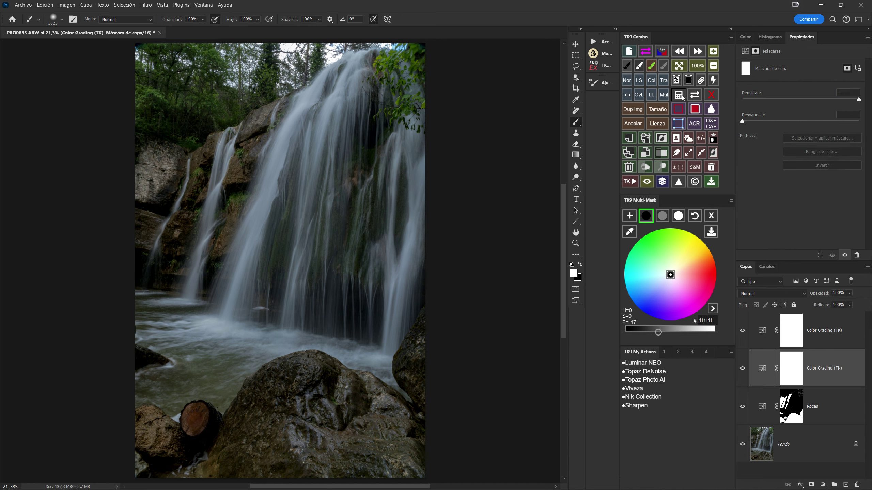
pyautogui.click(632, 65)
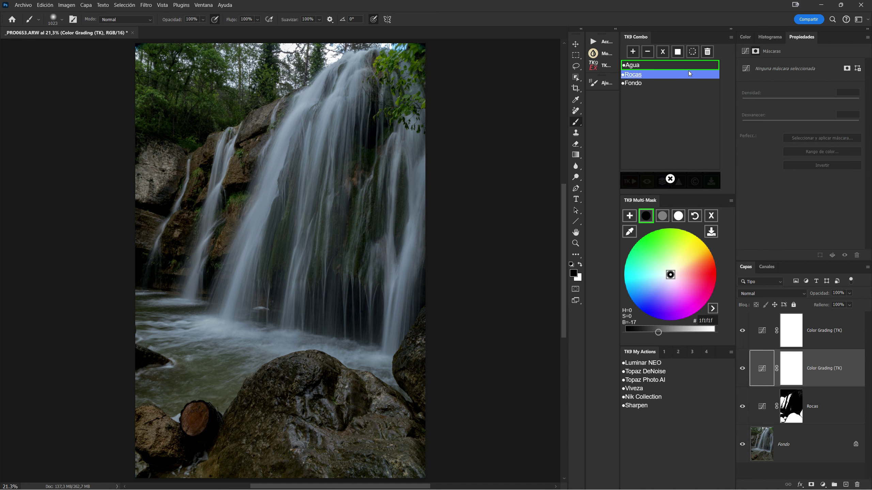
pyautogui.click(678, 52)
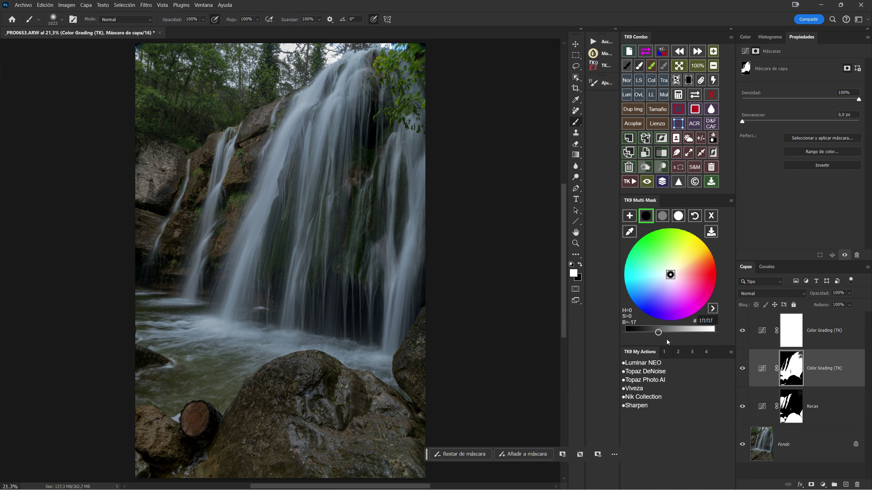
pyautogui.click(742, 368)
pyautogui.click(742, 369)
pyautogui.click(741, 369)
pyautogui.click(742, 369)
# - Return from channels to the layers list and target the top Color Grading (TK) layer's mask
pyautogui.click(768, 269)
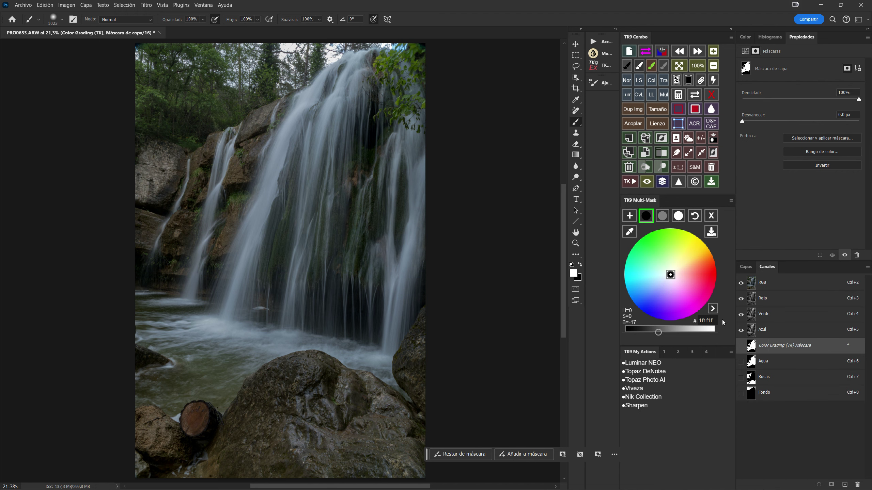
pyautogui.click(746, 268)
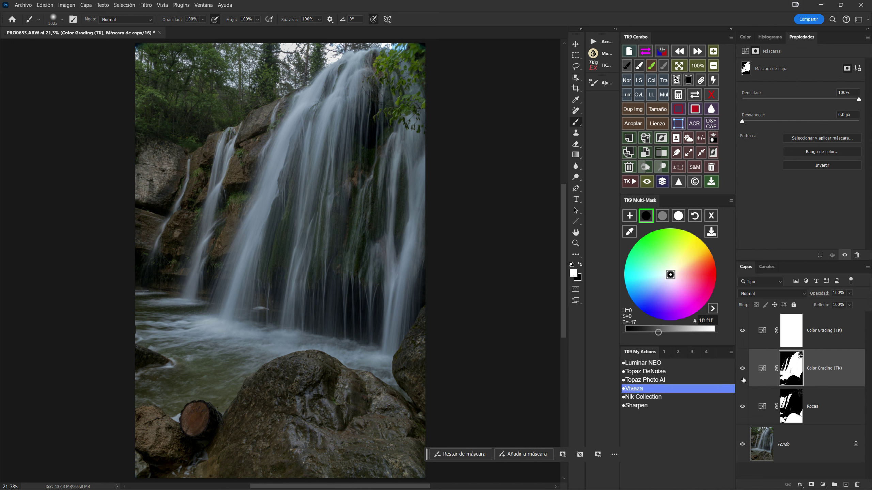
pyautogui.click(792, 331)
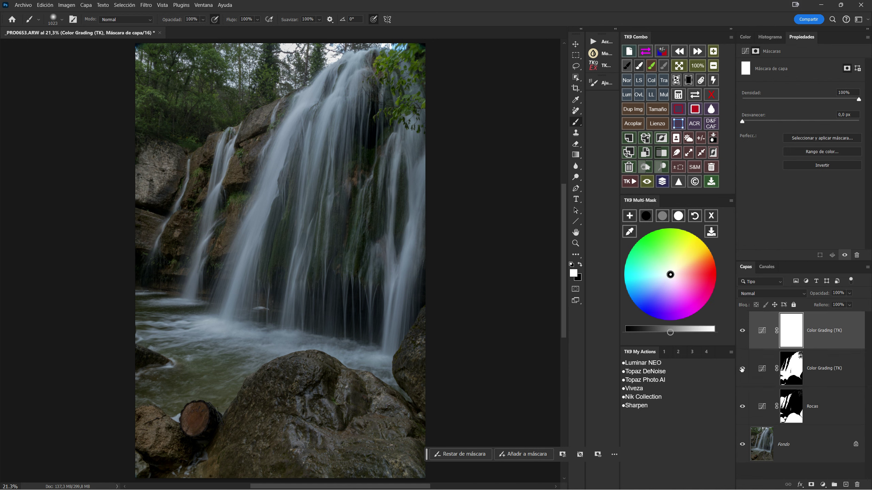
# - Try black and near-black mask tones, adjusting their brightness
pyautogui.click(651, 219)
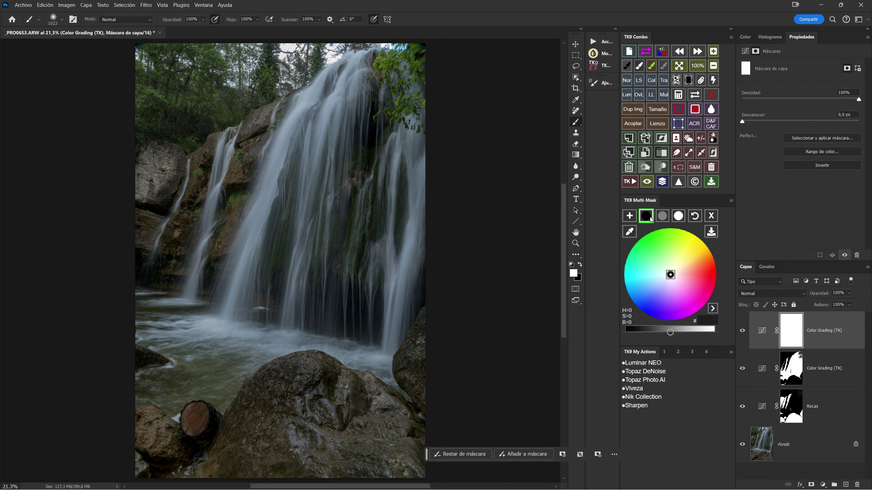
pyautogui.click(668, 276)
pyautogui.click(669, 275)
pyautogui.click(696, 217)
pyautogui.click(646, 217)
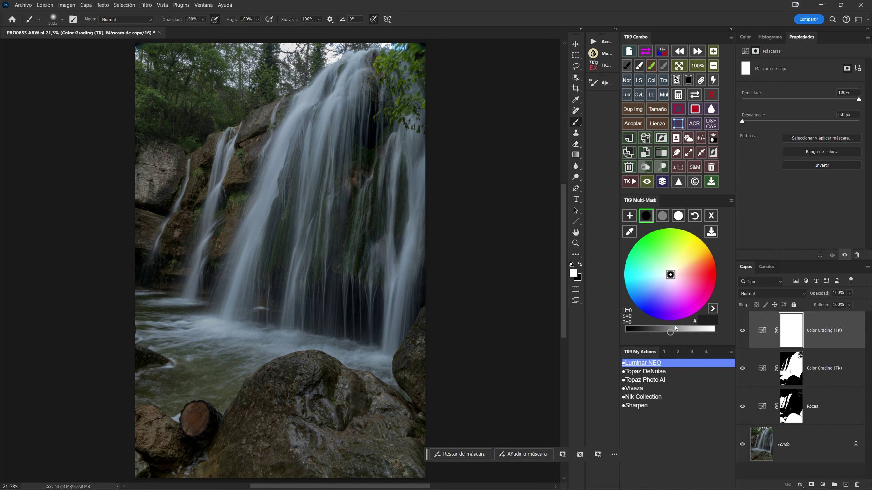
pyautogui.moveTo(669, 333); pyautogui.dragTo(664, 333)
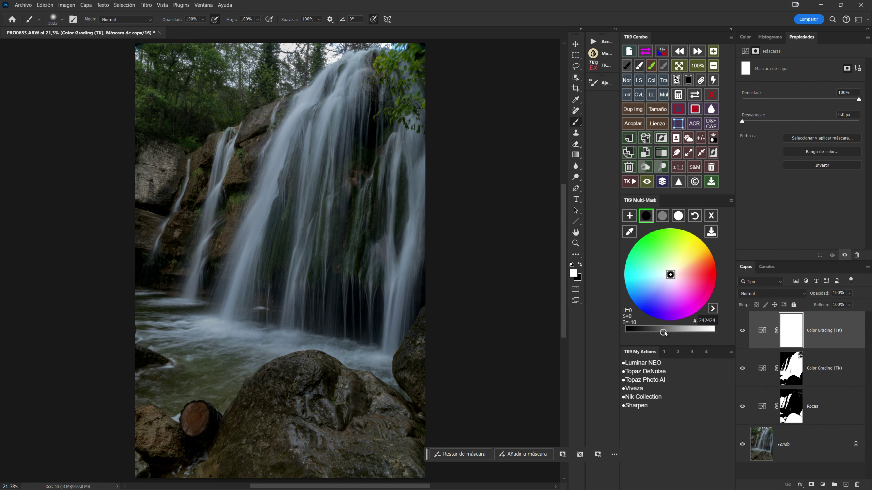
# - Try white, settle on mid grey 7d7d7d, and show the saved Agua, Rocas and Fondo masks
pyautogui.click(678, 216)
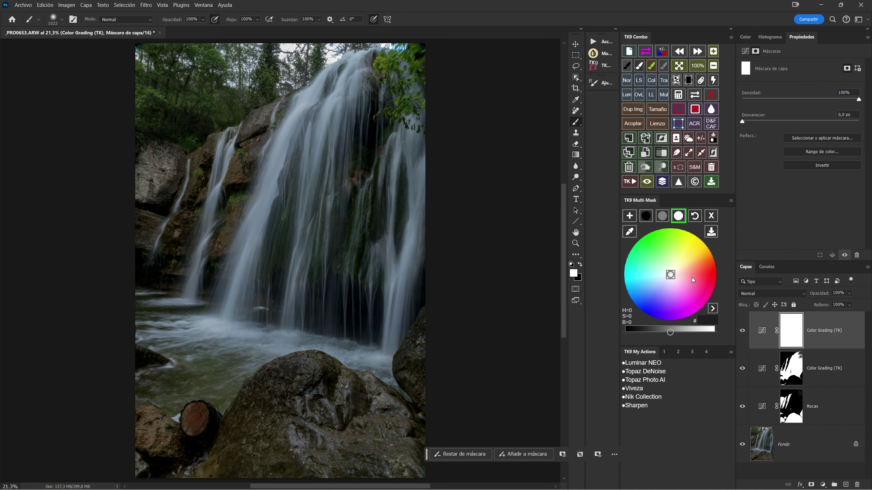
pyautogui.moveTo(671, 334); pyautogui.dragTo(665, 335)
pyautogui.click(664, 217)
pyautogui.moveTo(672, 334); pyautogui.dragTo(668, 335)
pyautogui.click(675, 94)
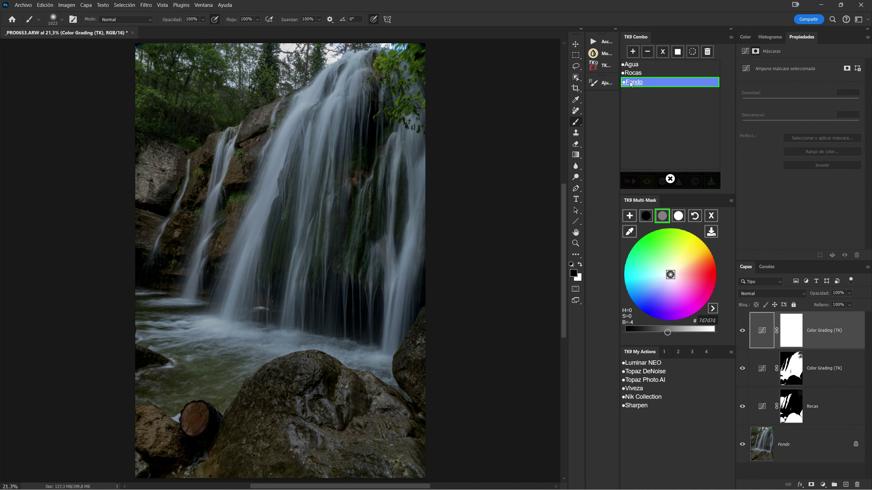
# - Load the Fondo mask into the top Color Grading layer's mask and select all three layers
pyautogui.click(679, 82)
pyautogui.click(678, 53)
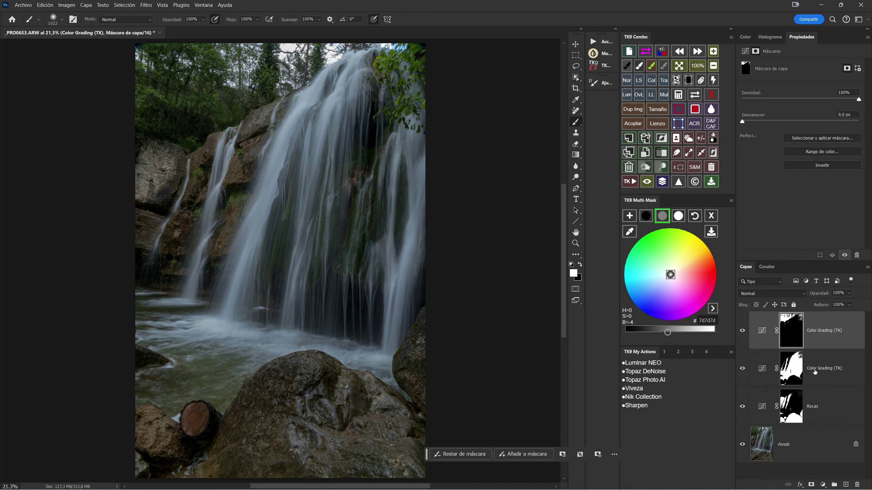
pyautogui.keyDown('shift'); pyautogui.click(840, 416); pyautogui.keyUp('shift')
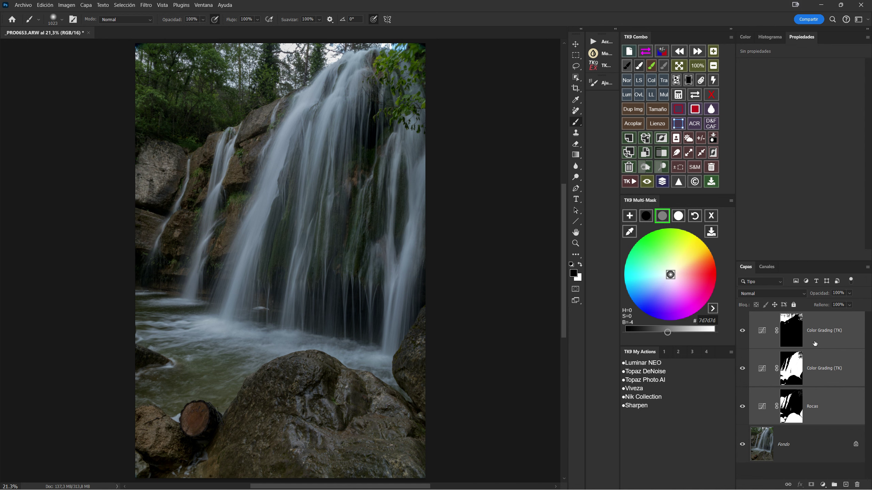
# - Gather both colour-grading layers and Rocas into a new collapsed group above Fondo
pyautogui.moveTo(815, 343); pyautogui.dragTo(845, 485)
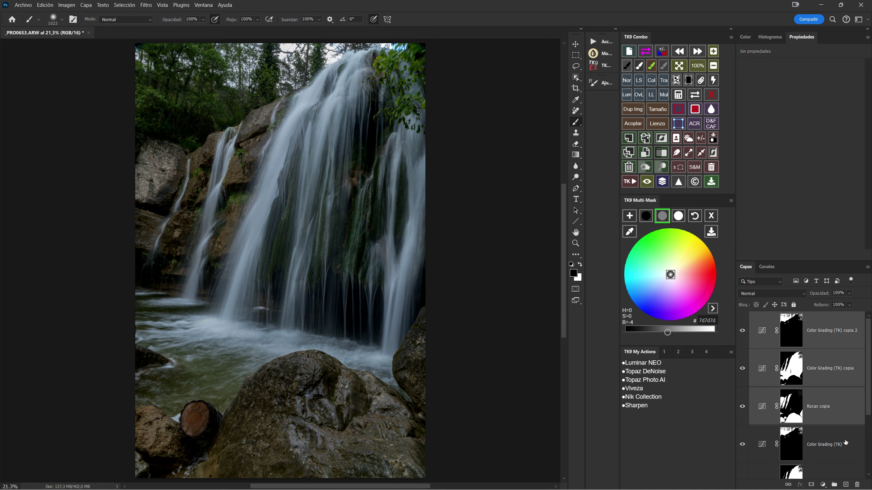
pyautogui.moveTo(821, 372); pyautogui.dragTo(834, 484)
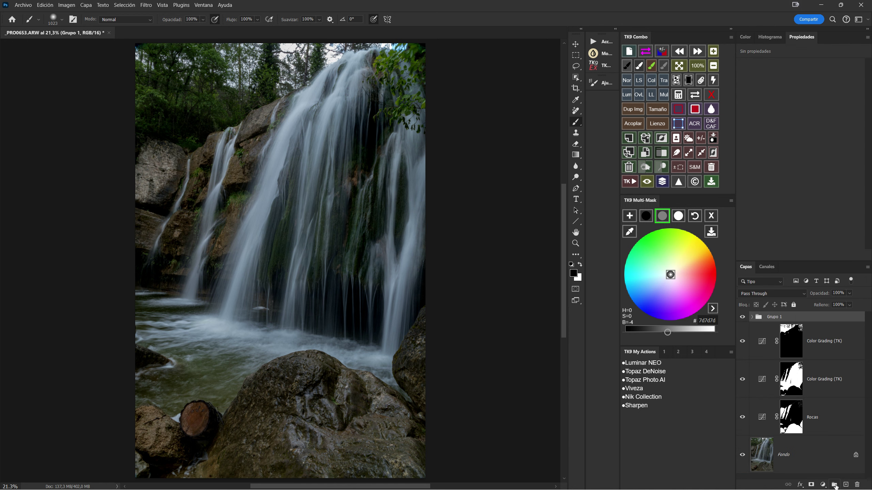
pyautogui.click(837, 359)
pyautogui.keyDown('shift'); pyautogui.click(839, 412); pyautogui.keyUp('shift')
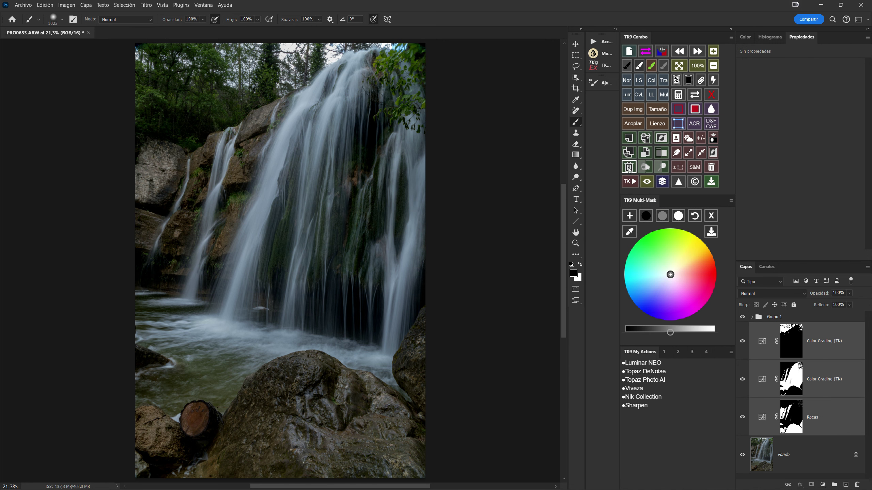
pyautogui.click(751, 316)
pyautogui.click(796, 351)
# - Rename the group Contraste and toggle its visibility to compare, leaving it visible
pyautogui.doubleClick(774, 317)
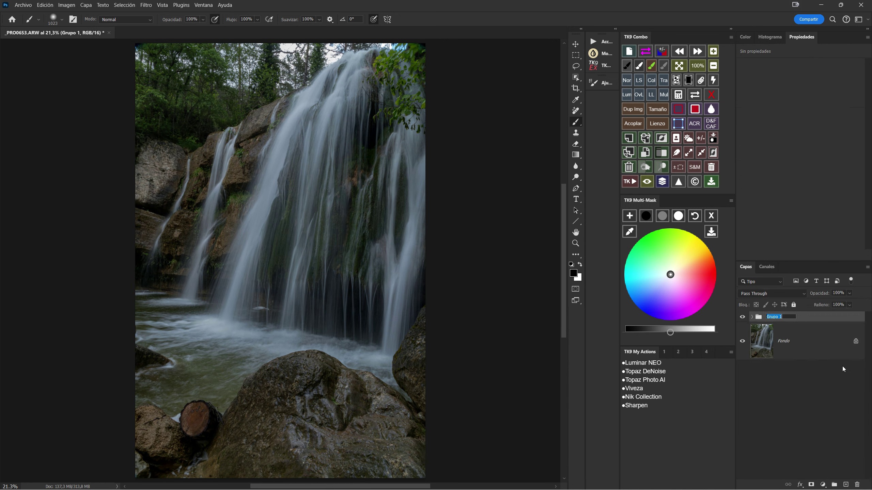
pyautogui.write('Contraste')
pyautogui.press('Return')
pyautogui.click(742, 317)
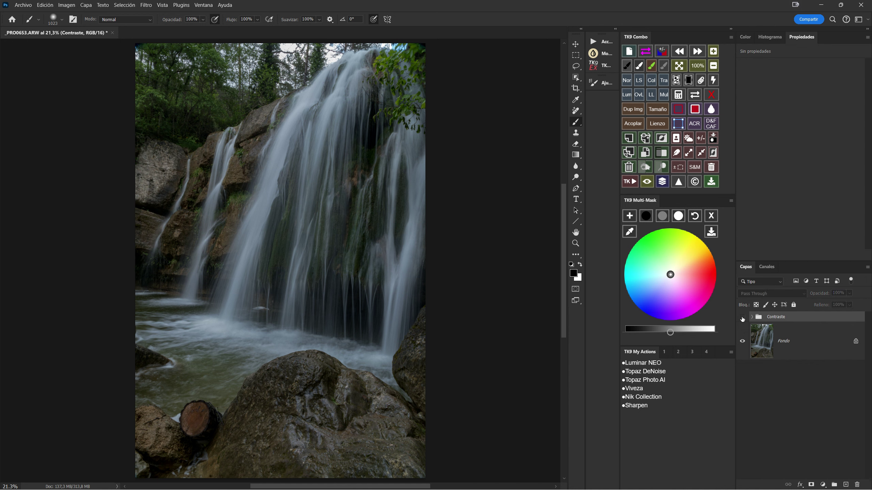
pyautogui.click(742, 317)
pyautogui.click(742, 318)
pyautogui.click(742, 318)
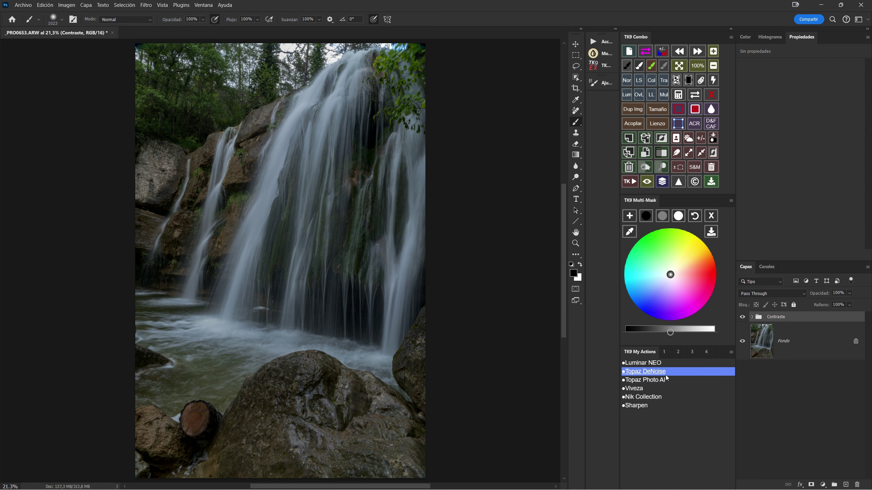
# - Open Nik Color Efex, postpone the update, and apply the saved CONTRASTE preset
pyautogui.click(653, 398)
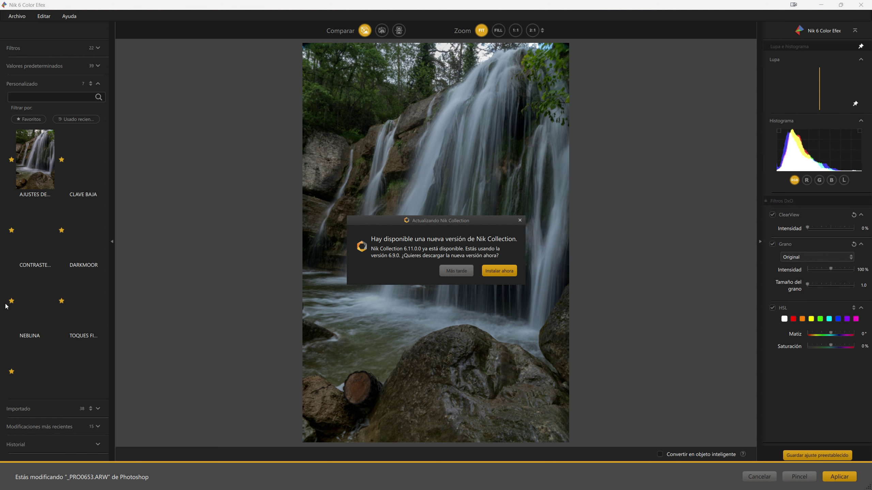
pyautogui.click(457, 274)
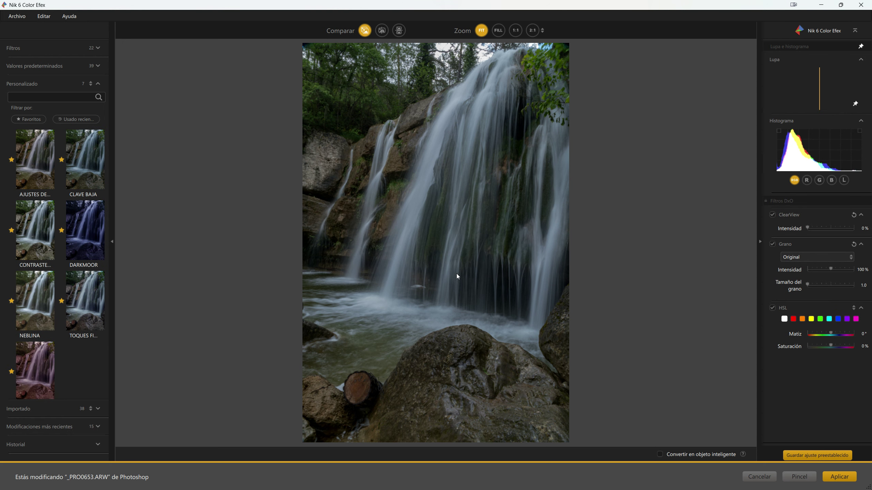
pyautogui.moveTo(35, 230)
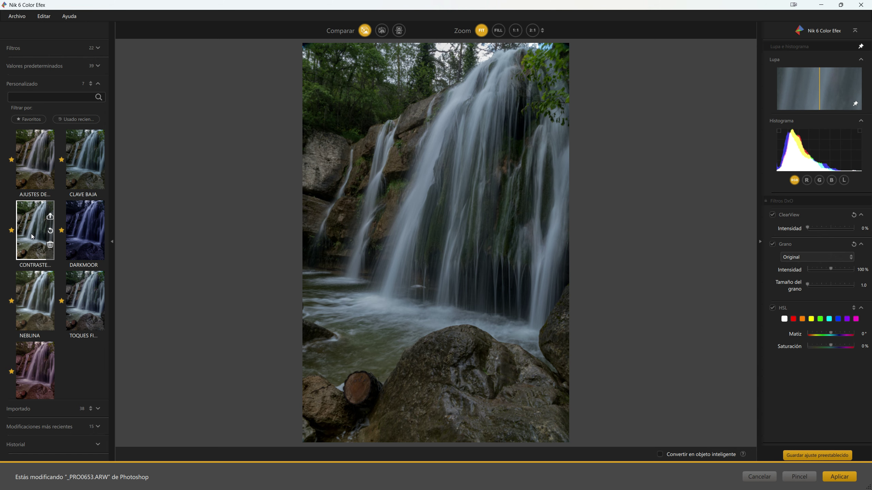
pyautogui.click(32, 237)
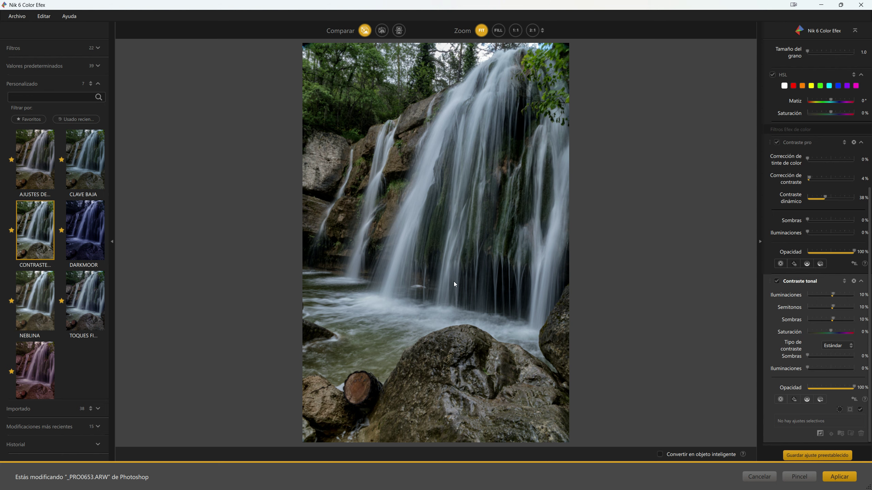
# - Compare the preset result with the original, then apply it back into Photoshop
pyautogui.click(366, 32)
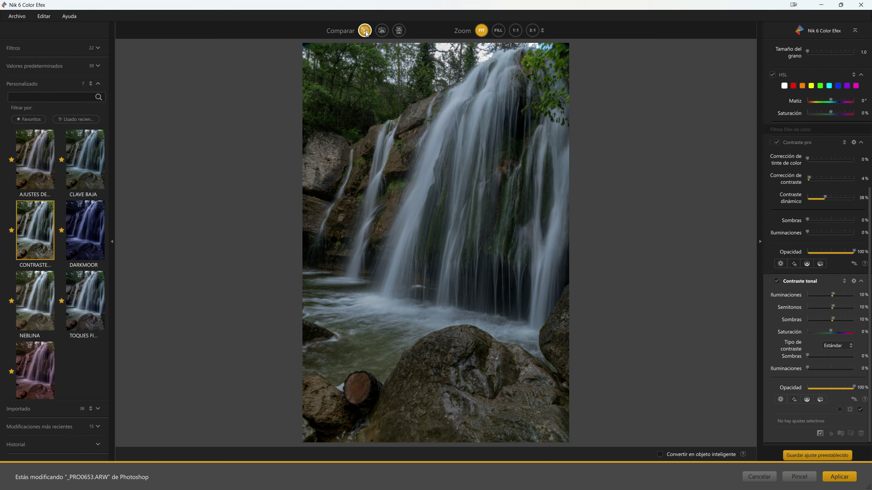
pyautogui.click(366, 33)
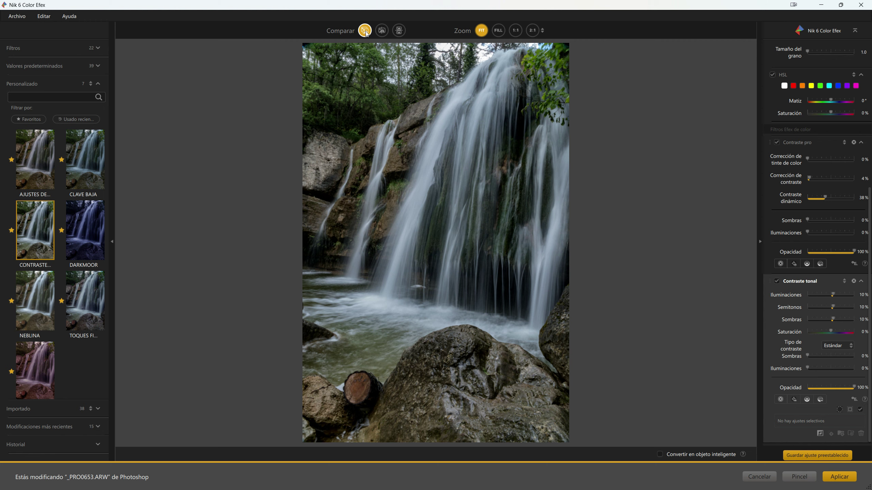
pyautogui.click(366, 33)
pyautogui.click(366, 32)
pyautogui.click(842, 477)
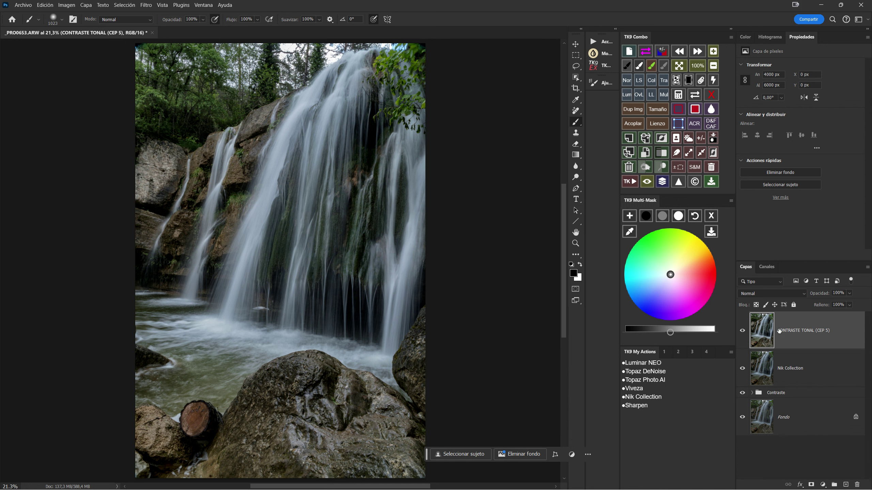
# - Compare the image with and without the CONTRASTE TONAL (CEP 5) layer
pyautogui.click(716, 234)
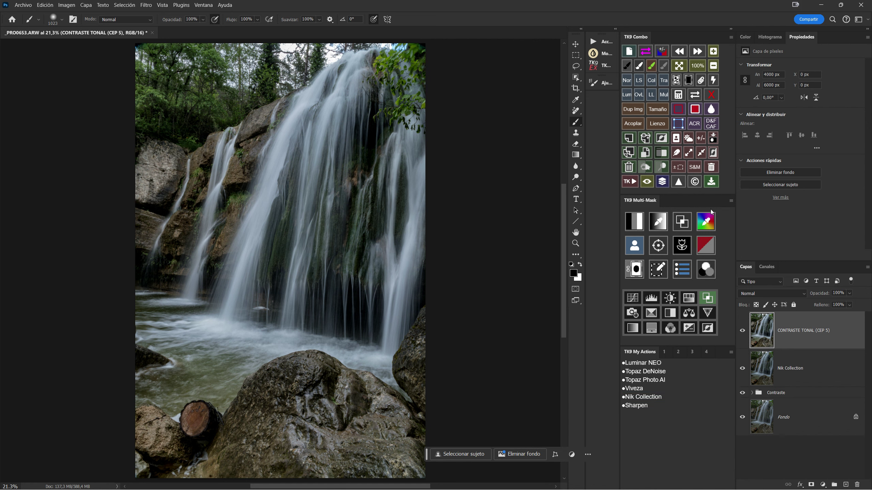
pyautogui.click(743, 331)
pyautogui.click(742, 331)
pyautogui.click(743, 331)
pyautogui.click(743, 331)
# - Lower the CONTRASTE TONAL layer's opacity to 50% and compare it on and off
pyautogui.click(849, 294)
pyautogui.moveTo(858, 305); pyautogui.dragTo(844, 305)
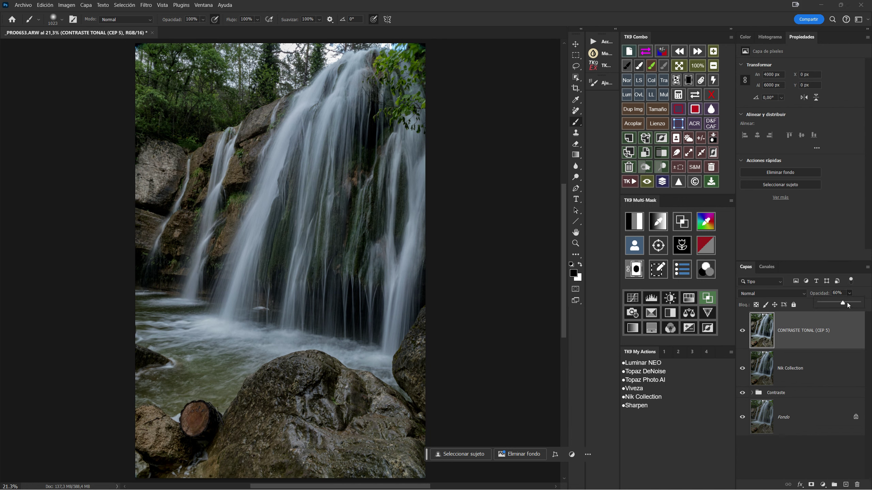
pyautogui.moveTo(843, 303); pyautogui.dragTo(841, 304)
pyautogui.click(742, 332)
pyautogui.click(742, 332)
pyautogui.click(742, 332)
pyautogui.click(742, 332)
# - Delete the Nik Collection layer and reselect the CONTRASTE TONAL (CEP 5) layer
pyautogui.click(758, 372)
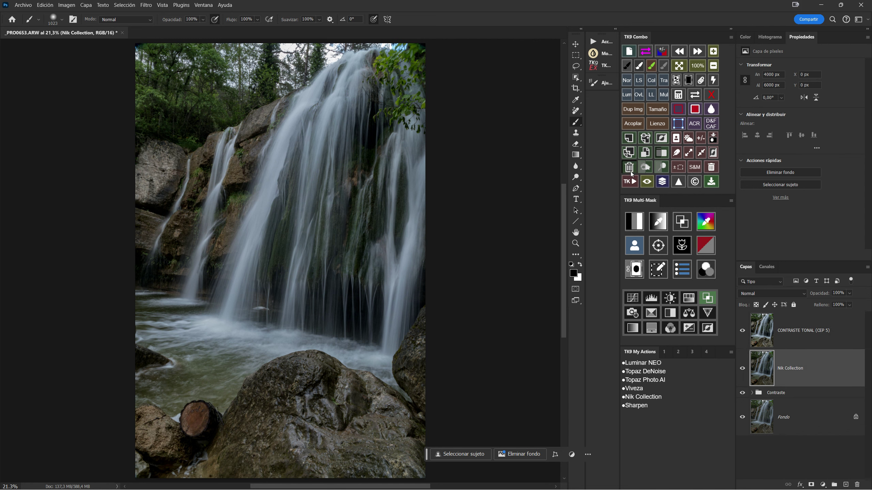
pyautogui.click(630, 169)
pyautogui.click(765, 331)
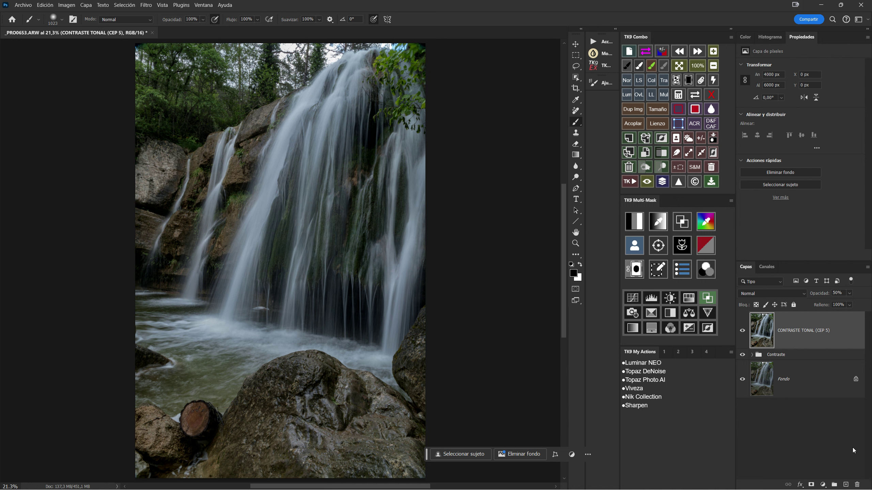
pyautogui.click(824, 485)
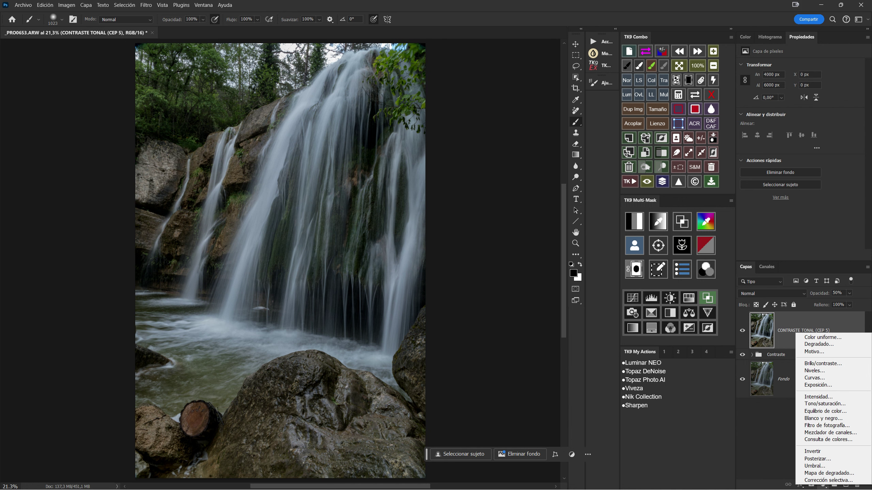
# - Try a Consulta de colores layer, delete it, and add a Color Balance layer instead
pyautogui.click(824, 439)
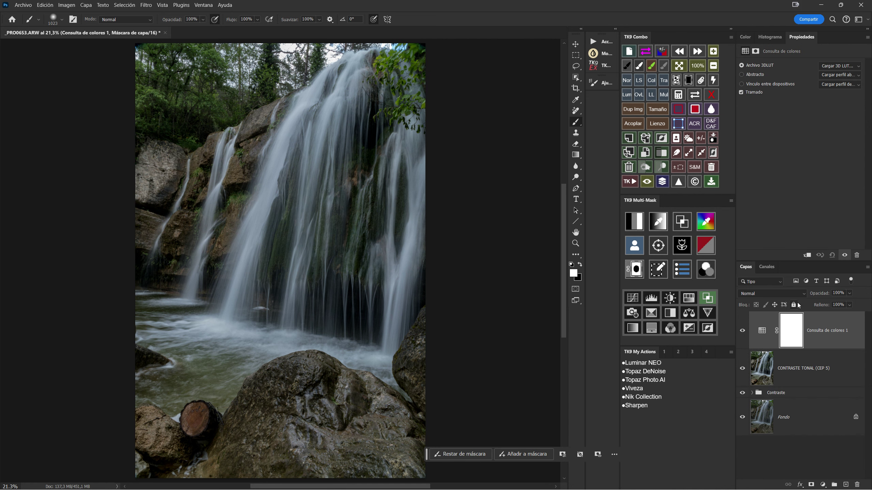
pyautogui.click(629, 167)
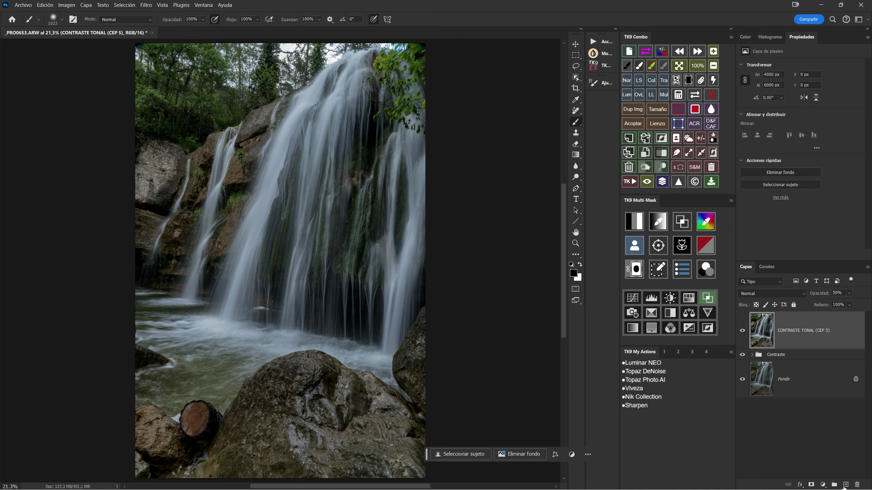
pyautogui.click(828, 487)
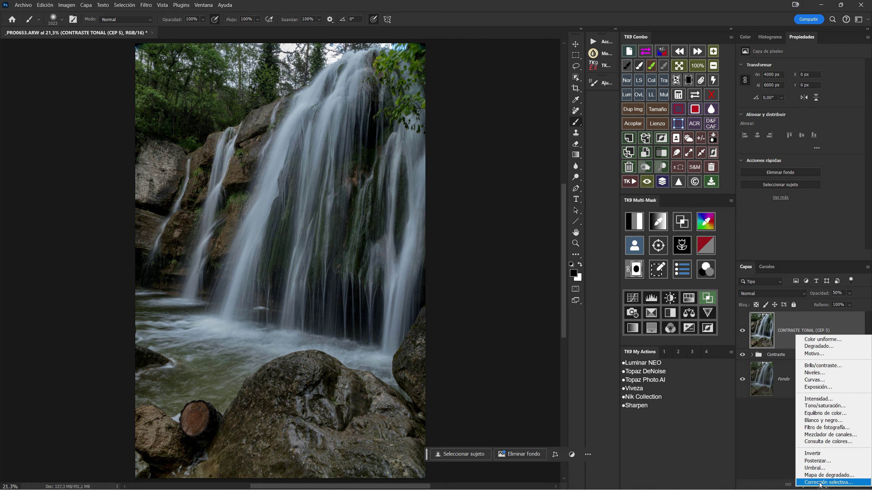
pyautogui.click(823, 413)
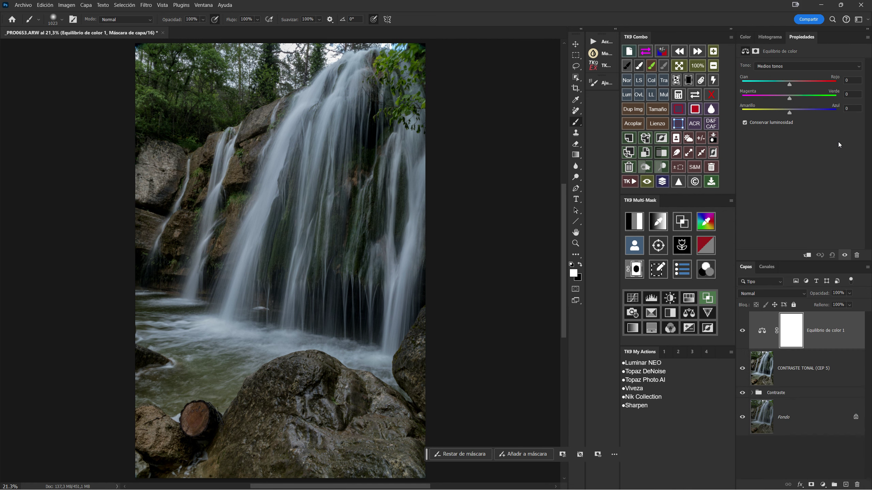
# - Set shadows to Cian/Rojo +3, Amarillo/Azul +6 and highlights to +2, -10
pyautogui.click(771, 69)
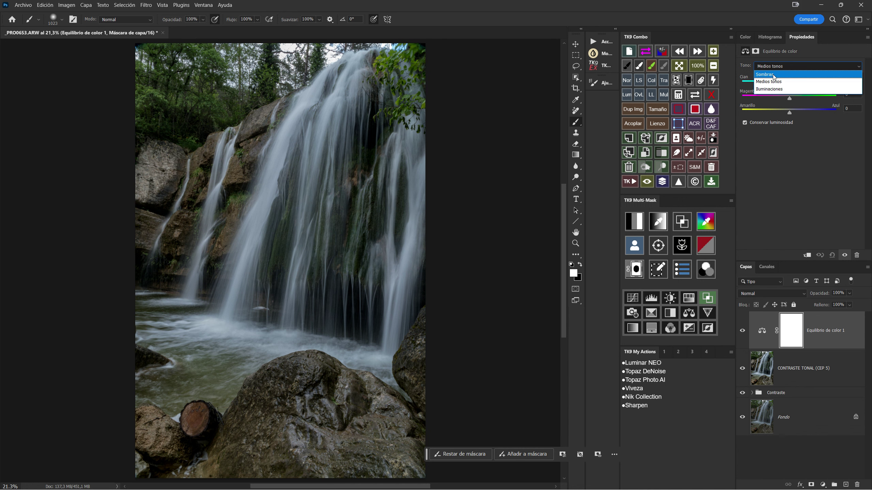
pyautogui.click(773, 75)
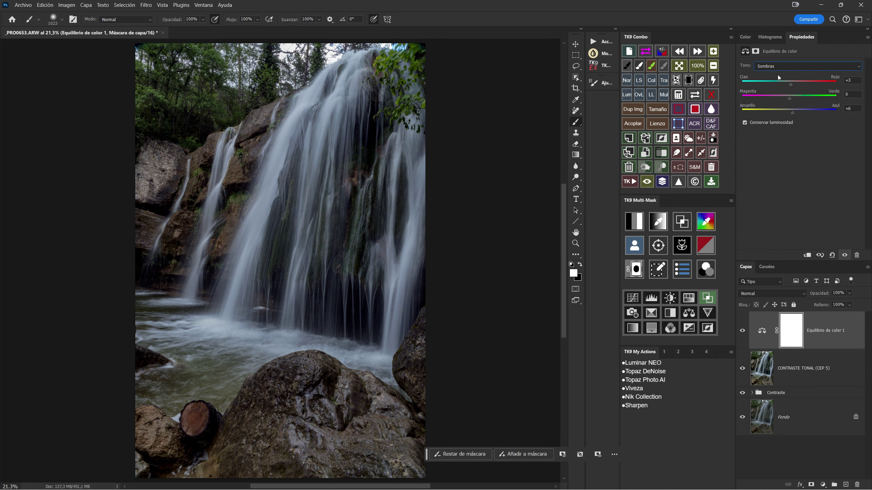
pyautogui.click(777, 65)
pyautogui.click(776, 90)
pyautogui.click(683, 371)
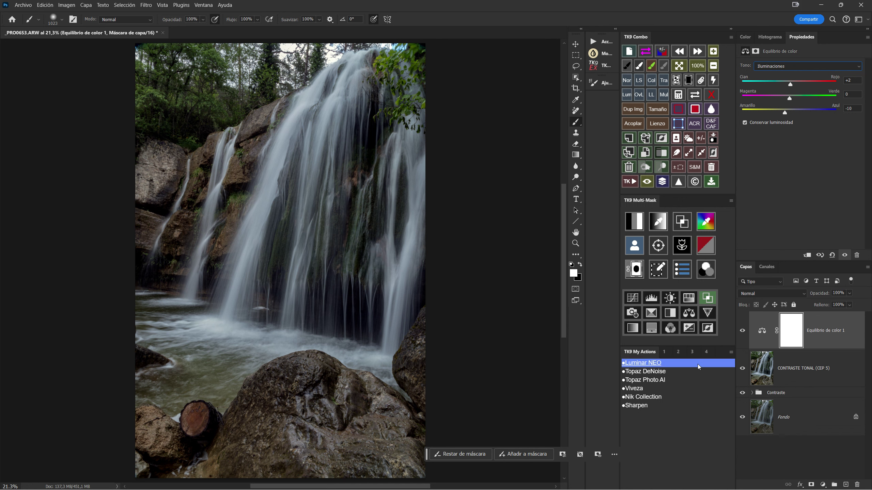
pyautogui.click(762, 331)
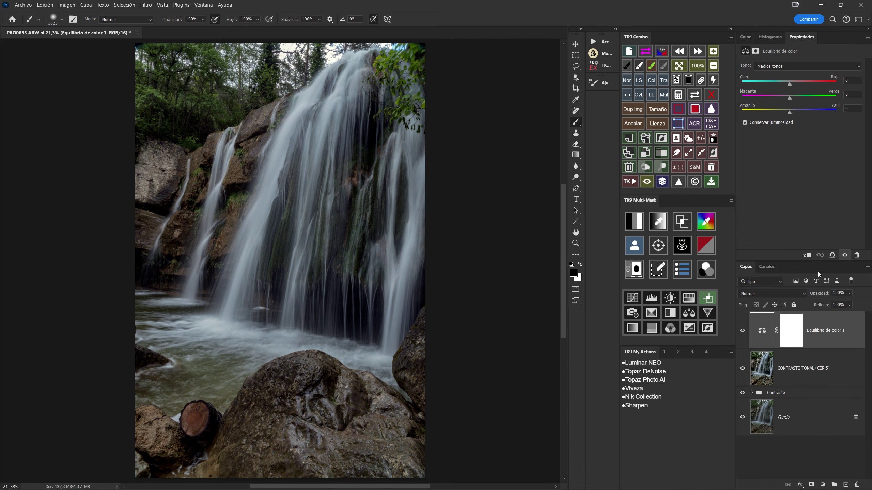
# - Add a Tono/saturación layer with Saturación +11 and Luminosidad -4
pyautogui.click(823, 485)
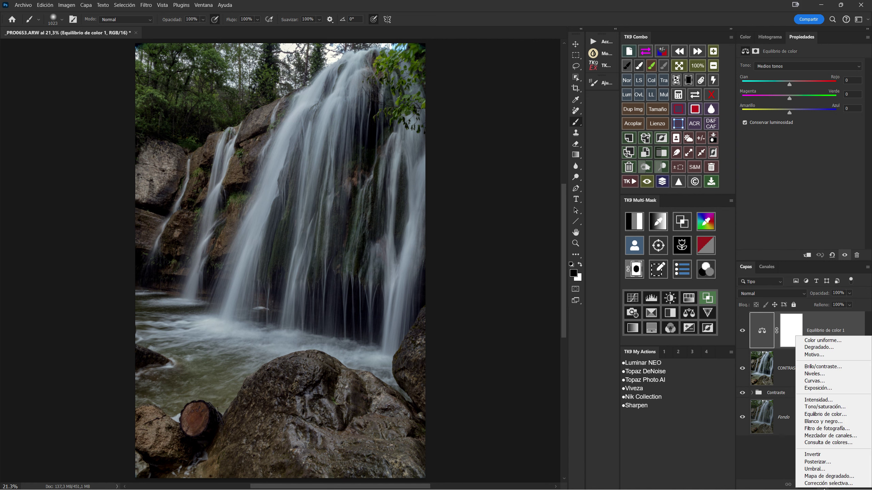
pyautogui.click(823, 408)
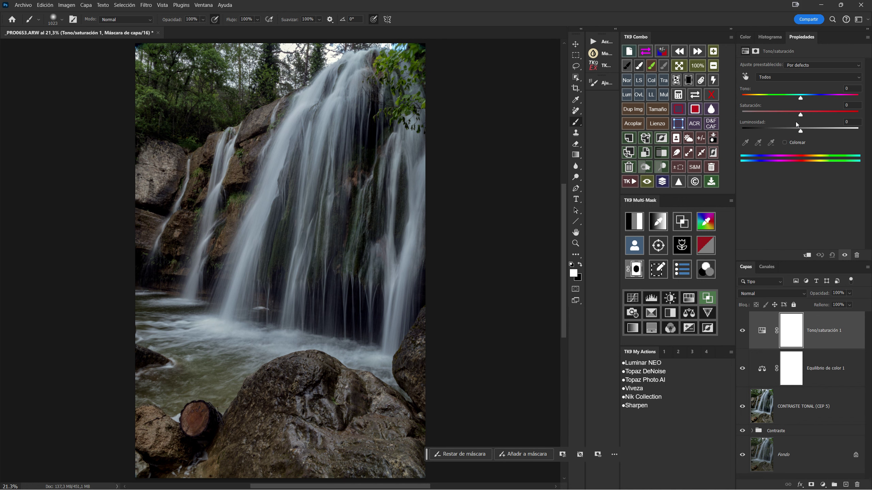
pyautogui.click(801, 115)
pyautogui.moveTo(801, 132); pyautogui.dragTo(801, 132)
pyautogui.click(679, 353)
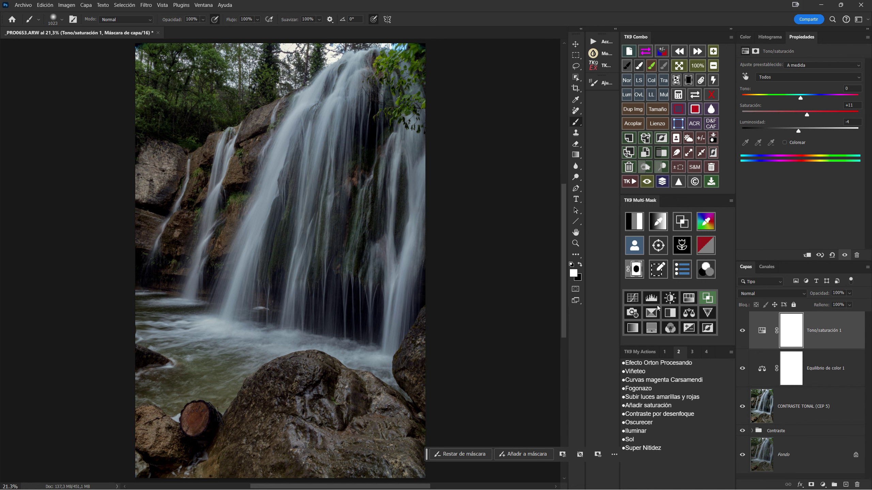
# - Add the Subir amarillos y rojos selective colour layer, correcting the Amarillos
pyautogui.click(761, 331)
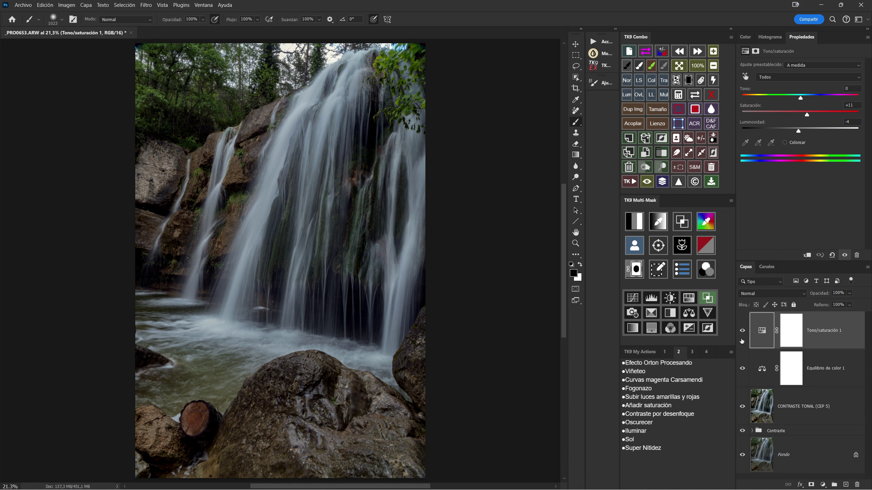
pyautogui.click(668, 400)
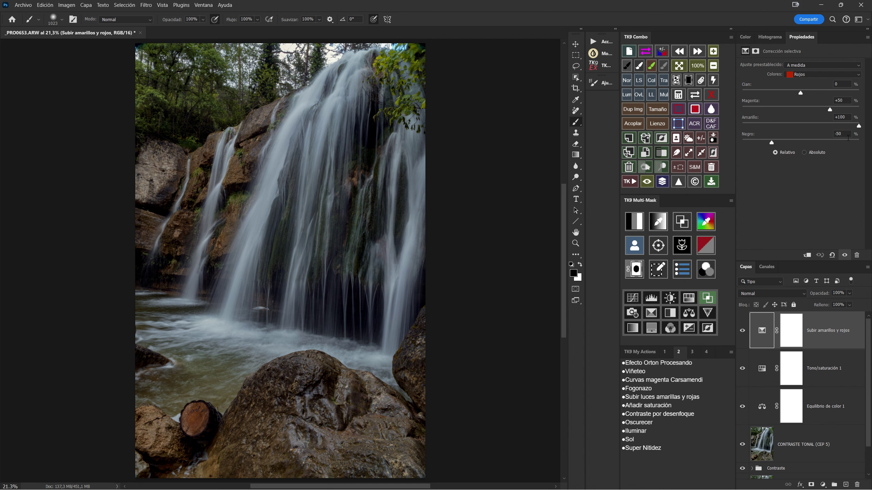
pyautogui.click(798, 75)
pyautogui.click(803, 87)
# - Toggle the layer on and off to compare, then stamp a merged Capa 1 on top
pyautogui.click(743, 331)
pyautogui.click(742, 331)
pyautogui.click(743, 332)
pyautogui.click(743, 331)
pyautogui.click(644, 138)
pyautogui.click(644, 138)
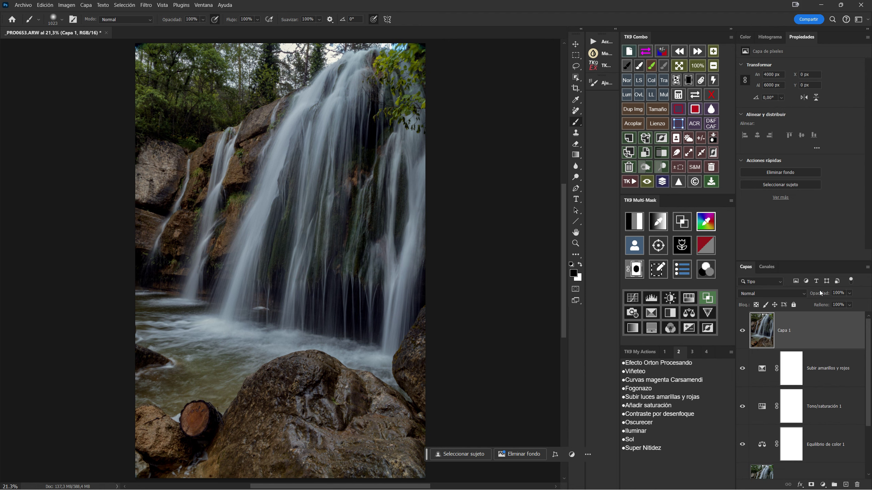
# - Run Filtro > Otro > Paso alto on Capa 1 with a 6-pixel radius
pyautogui.click(147, 6)
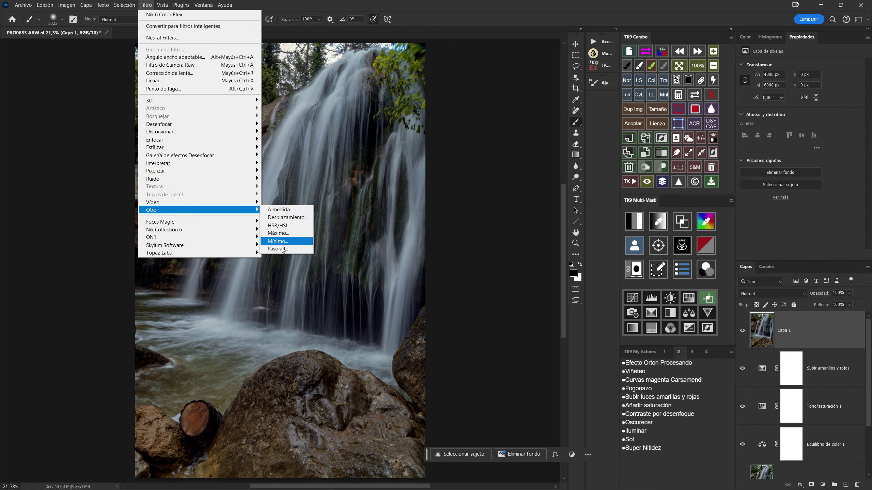
pyautogui.moveTo(198, 210)
pyautogui.click(277, 250)
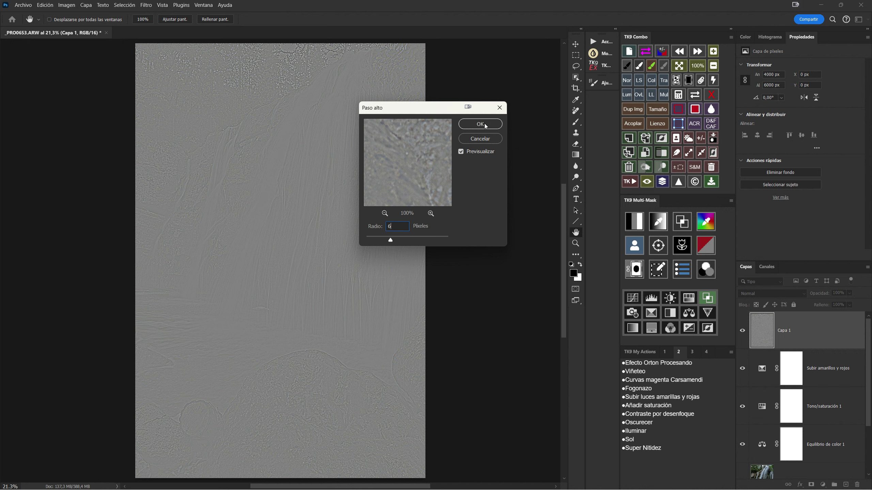
pyautogui.click(484, 126)
# - Confirm the High Pass filter and set the layer's blend mode to Luz fuerte
pyautogui.press('b')
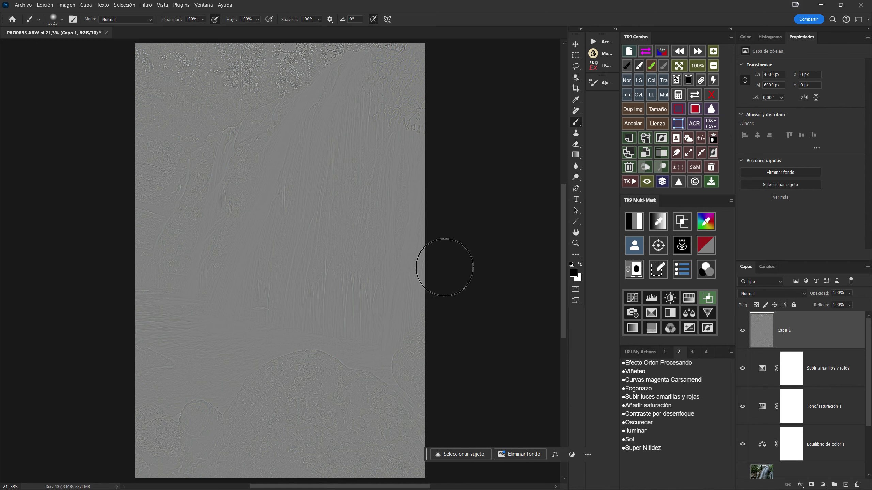
pyautogui.click(778, 295)
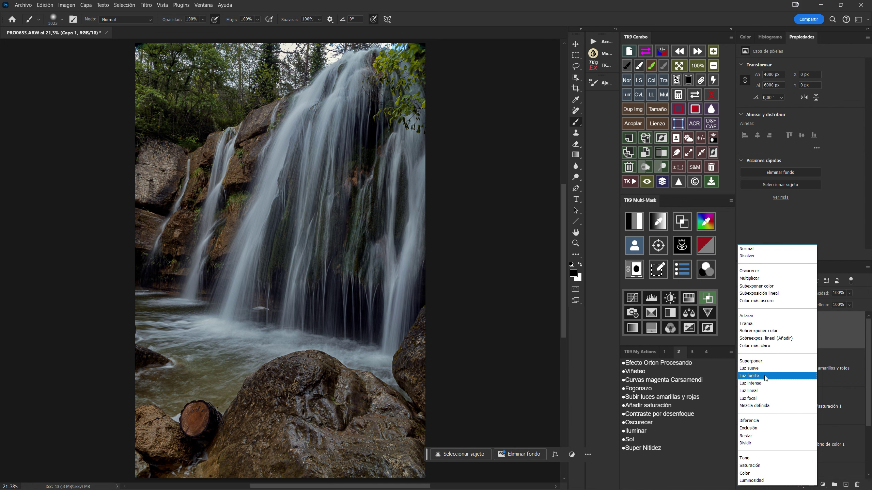
pyautogui.click(765, 376)
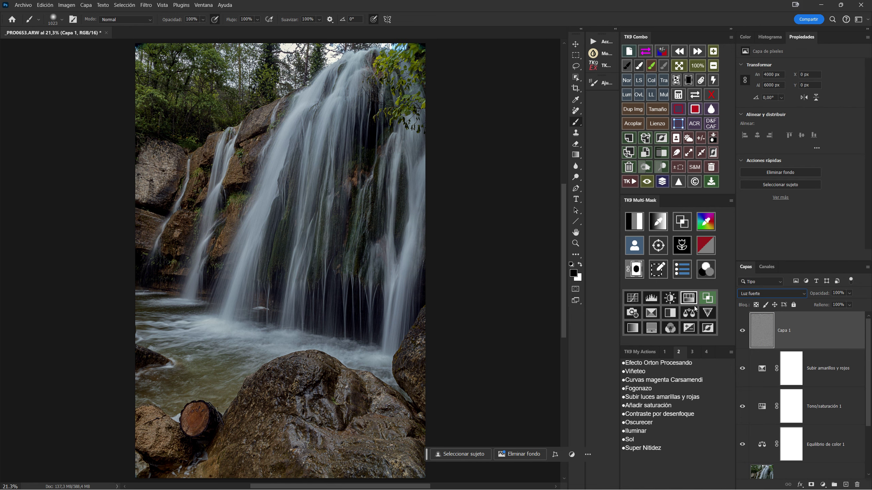
pyautogui.click(751, 293)
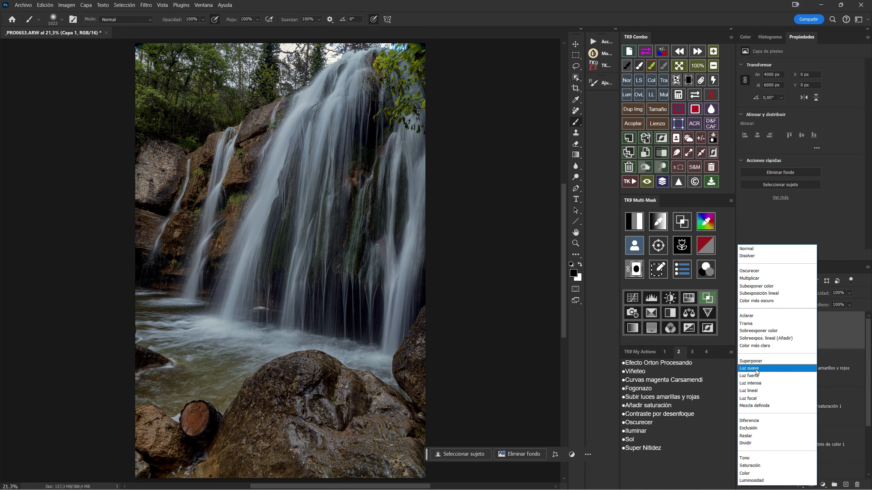
pyautogui.click(758, 376)
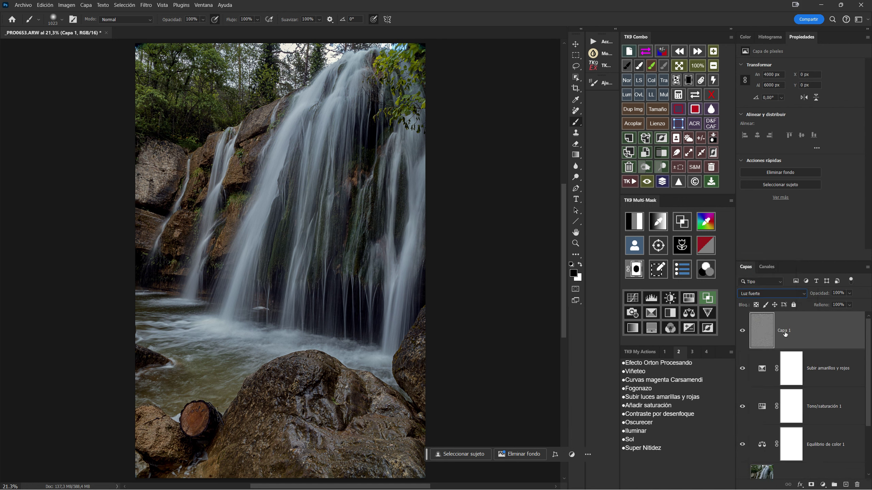
# - Rename the layer Nitidez and give it a black hide-all layer mask
pyautogui.doubleClick(784, 331)
pyautogui.write('z')
pyautogui.press('Return')
pyautogui.click(688, 82)
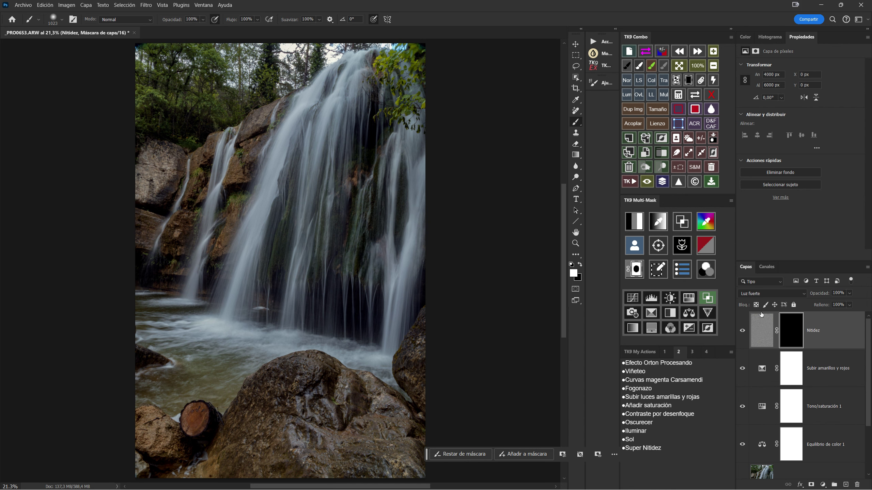
# - Load the water channel as a selection from the Channels panel, then clear it
pyautogui.click(768, 267)
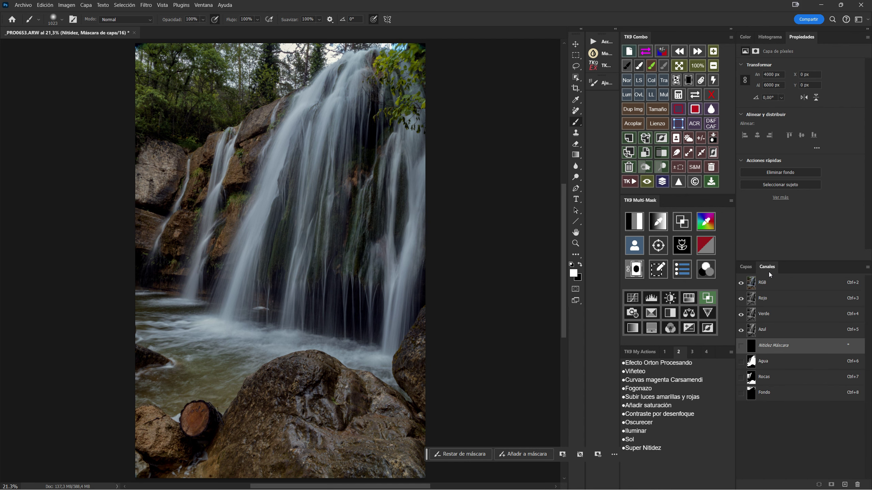
pyautogui.moveTo(804, 346); pyautogui.dragTo(805, 355)
pyautogui.moveTo(769, 380); pyautogui.dragTo(755, 384)
pyautogui.keyDown('ctrl'); pyautogui.click(754, 365); pyautogui.keyUp('ctrl')
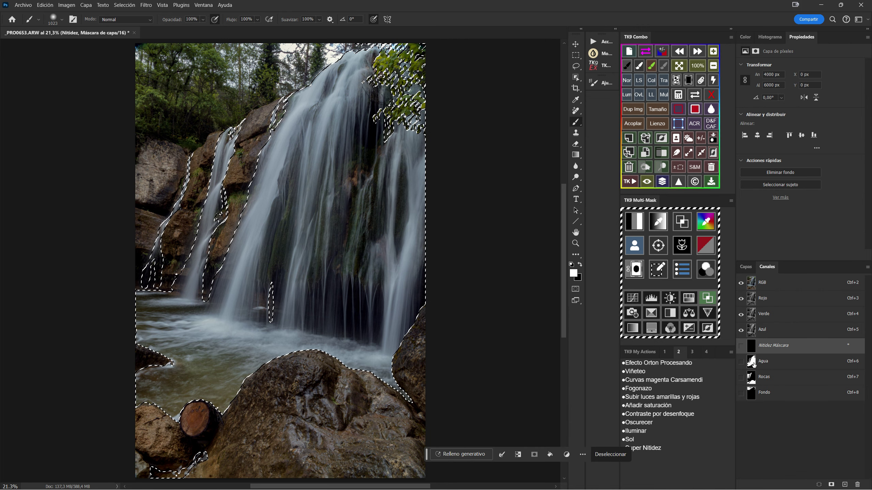
pyautogui.click(678, 168)
# - Paint the Nitidez mask in over the waterfall top, streams and left cascade
pyautogui.moveTo(346, 107); pyautogui.dragTo(328, 119)
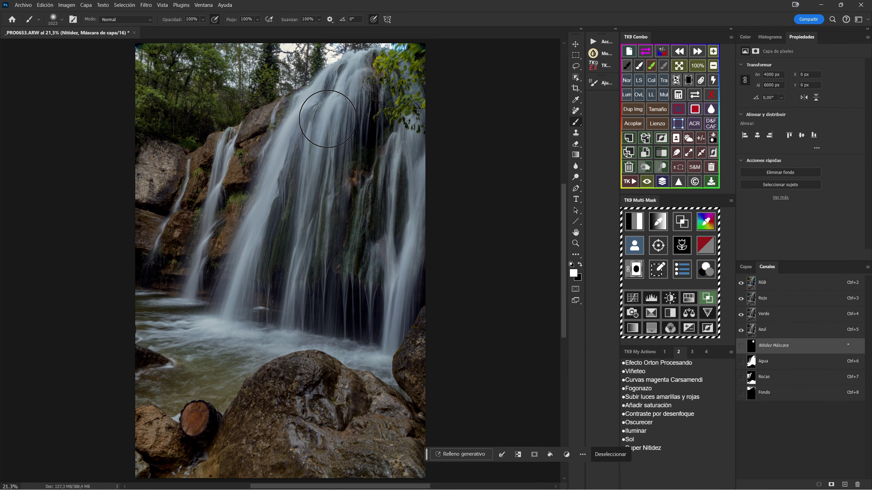
pyautogui.scroll(5, 328, 119)
pyautogui.scroll(5, 378, 254)
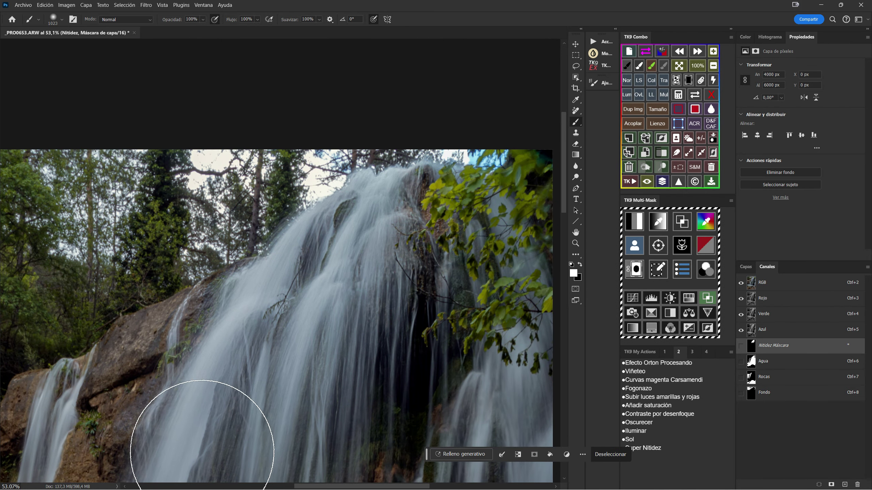
pyautogui.moveTo(267, 395); pyautogui.dragTo(313, 234)
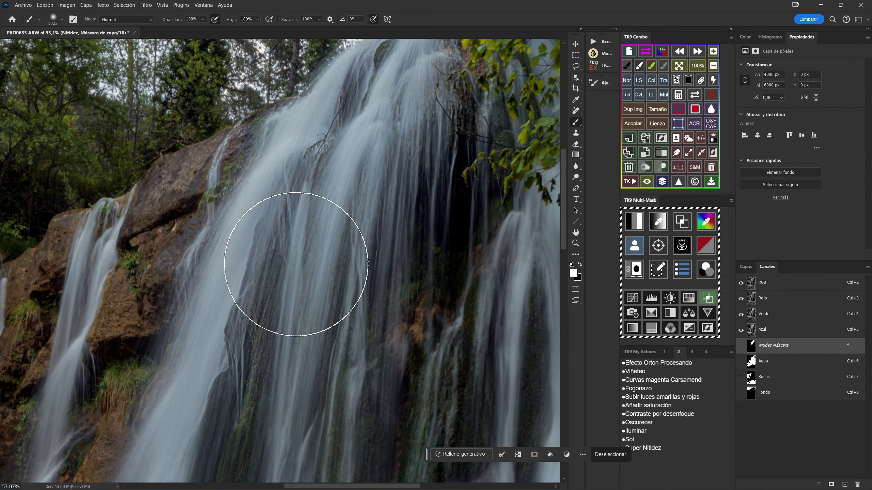
pyautogui.click(747, 267)
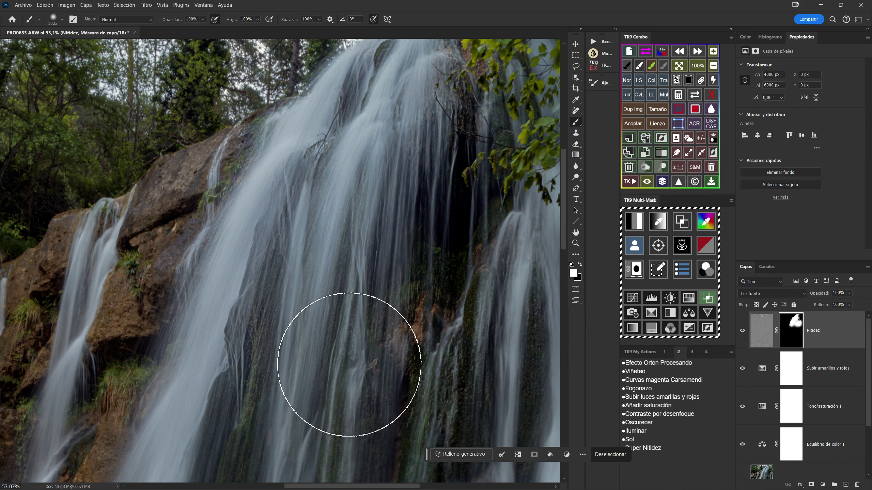
pyautogui.moveTo(350, 365); pyautogui.dragTo(399, 195)
pyautogui.moveTo(208, 477); pyautogui.dragTo(83, 292)
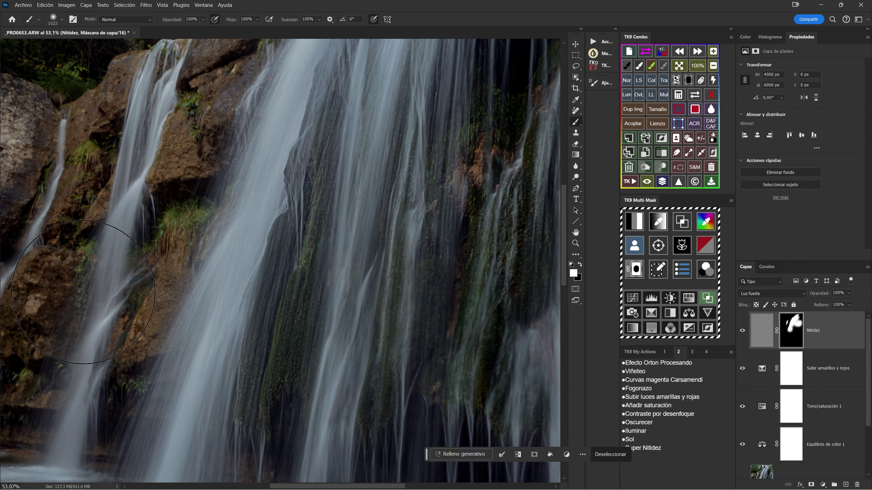
pyautogui.moveTo(83, 292); pyautogui.dragTo(83, 167)
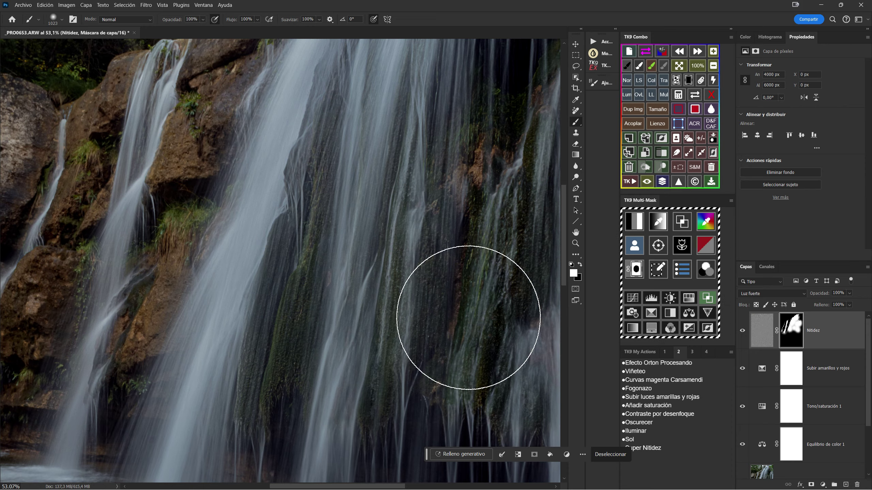
# - Paint sharpening over the falling water and right streams, then fit the photo on screen
pyautogui.moveTo(469, 318); pyautogui.dragTo(467, 98)
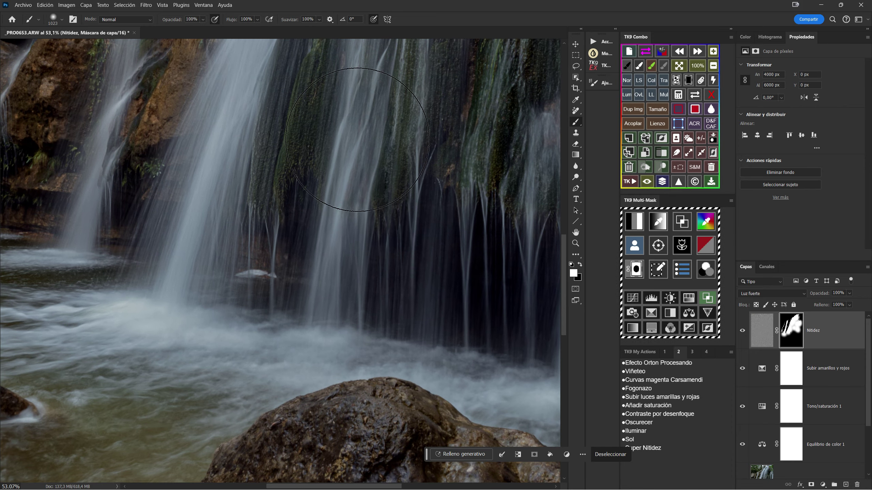
pyautogui.moveTo(325, 315); pyautogui.dragTo(431, 233)
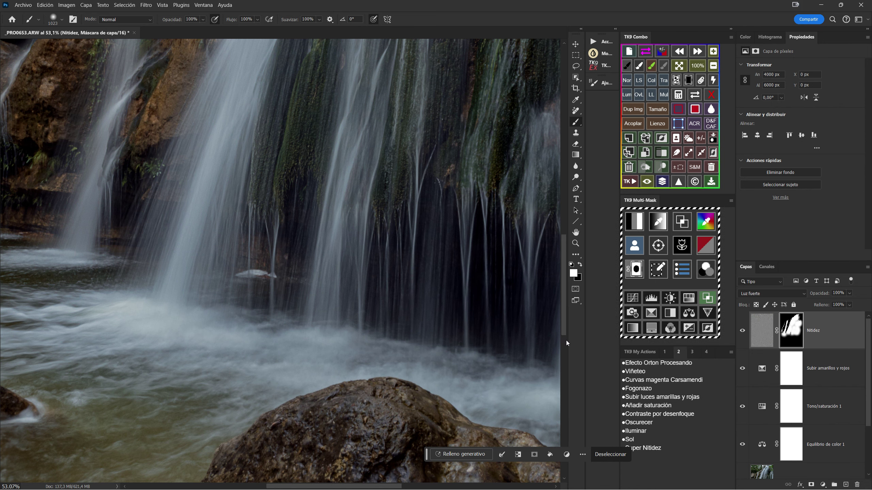
pyautogui.hscroll(2, 398, 321)
pyautogui.hscroll(5, 335, 312)
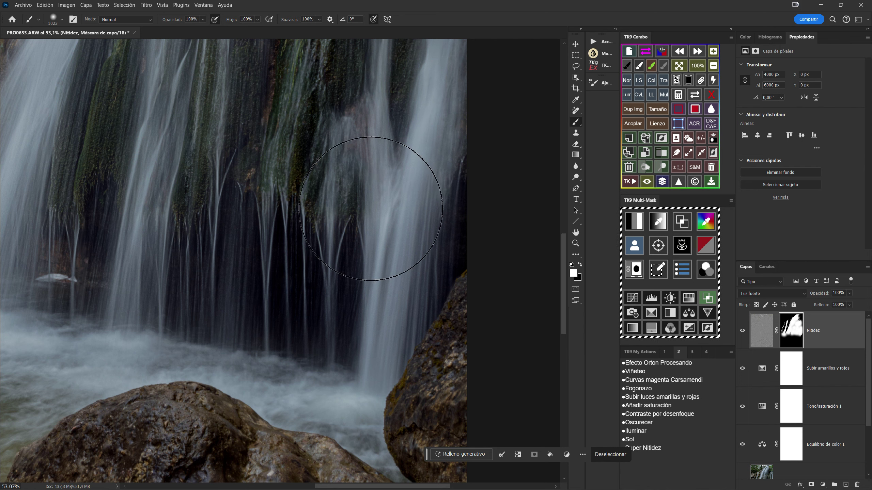
pyautogui.moveTo(351, 370); pyautogui.dragTo(390, 273)
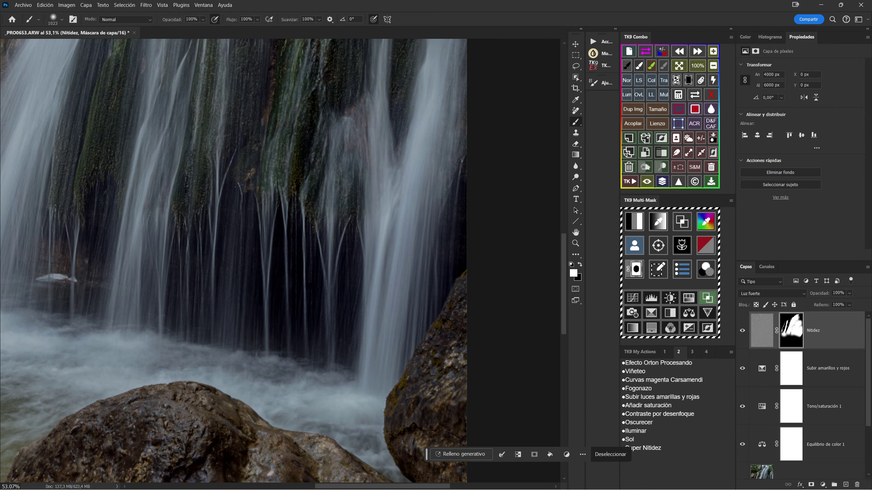
pyautogui.moveTo(129, 216); pyautogui.dragTo(306, 218)
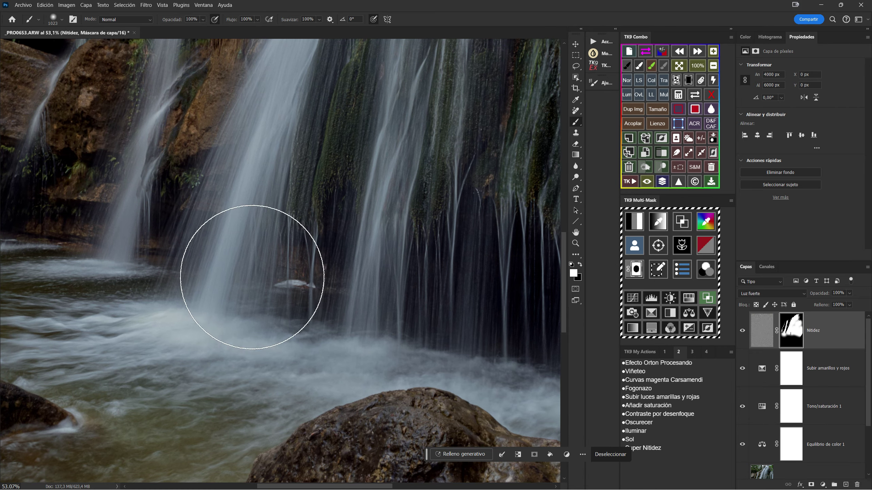
pyautogui.moveTo(123, 223); pyautogui.dragTo(462, 227)
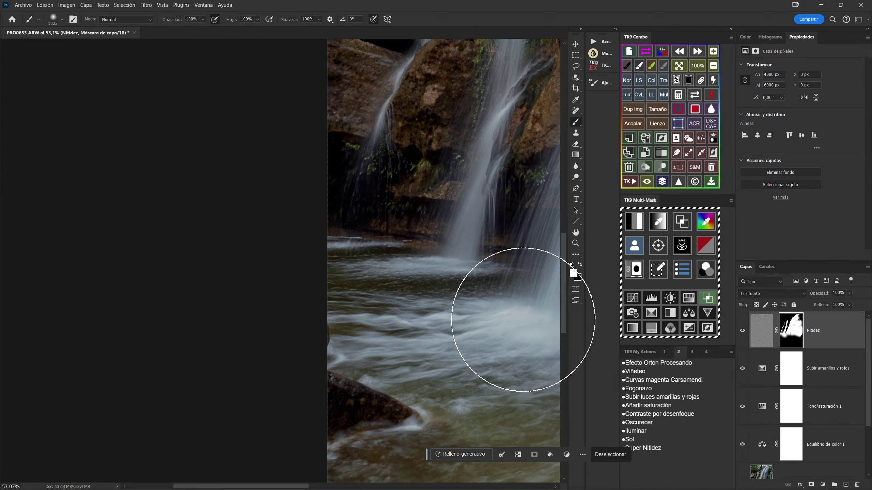
pyautogui.moveTo(390, 296); pyautogui.dragTo(194, 279)
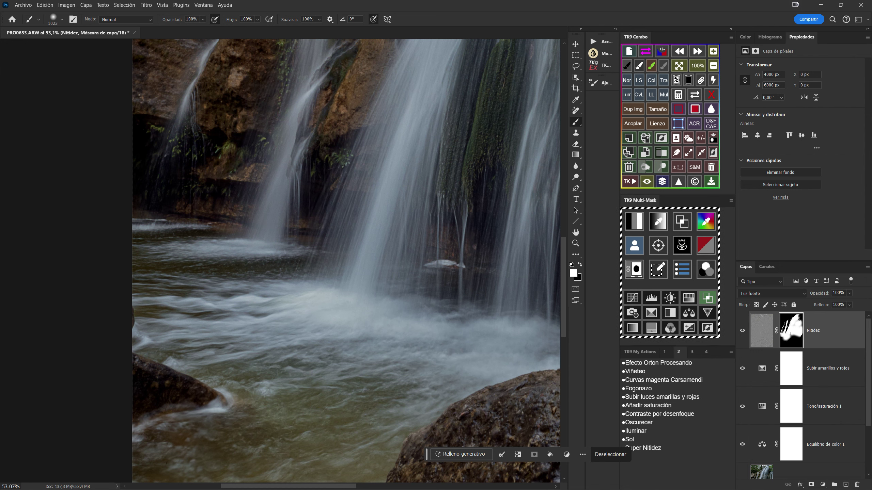
pyautogui.click(701, 138)
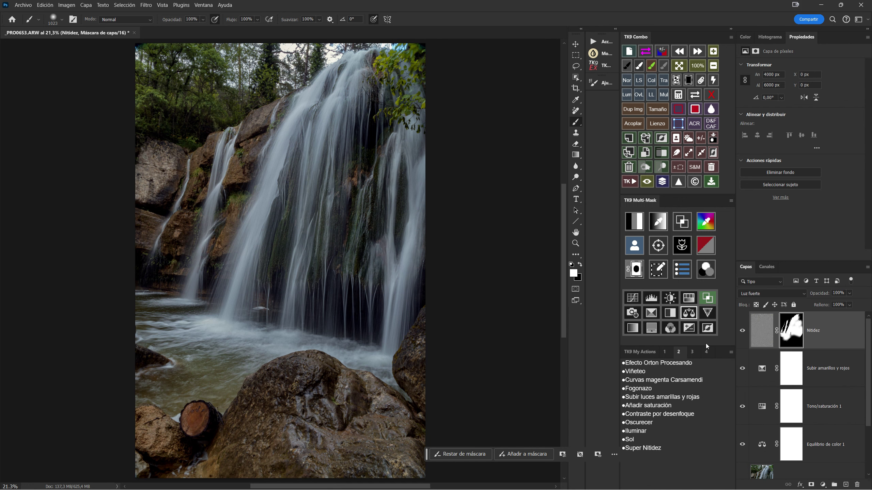
# - Toggle Nitidez to compare, then rename the stamped top layer Nitidez rocas
pyautogui.click(742, 331)
pyautogui.click(742, 332)
pyautogui.click(742, 331)
pyautogui.click(742, 331)
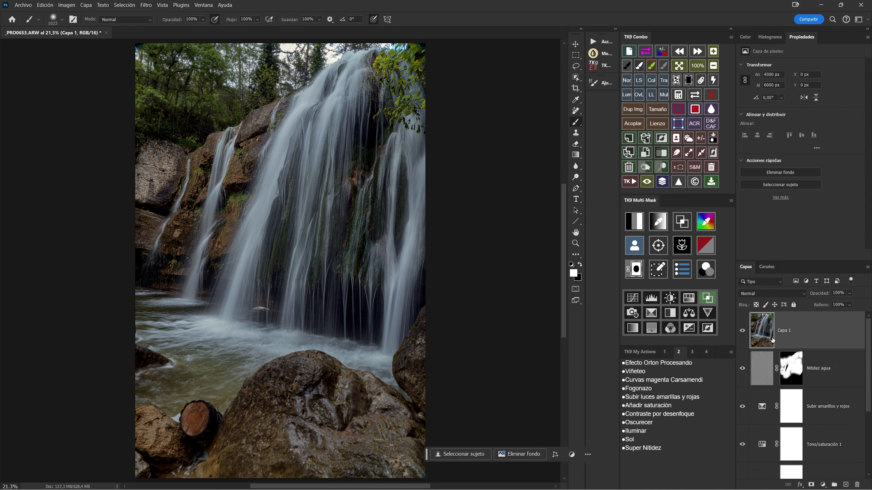
pyautogui.doubleClick(785, 332)
pyautogui.write('Nitidez rocas')
pyautogui.press('Return')
# - Apply a 3-pixel Paso alto filter to Nitidez rocas and open the blend-mode list
pyautogui.click(146, 5)
pyautogui.moveTo(163, 218)
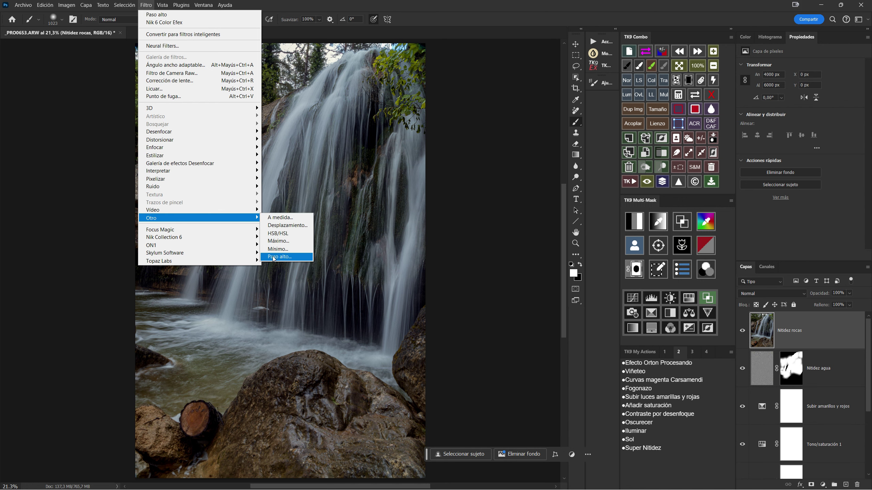
pyautogui.click(278, 256)
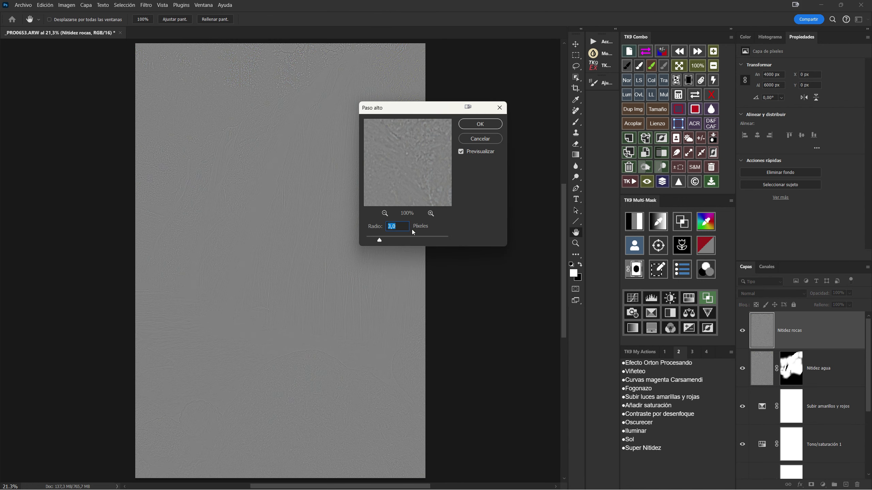
pyautogui.click(478, 128)
pyautogui.press('b')
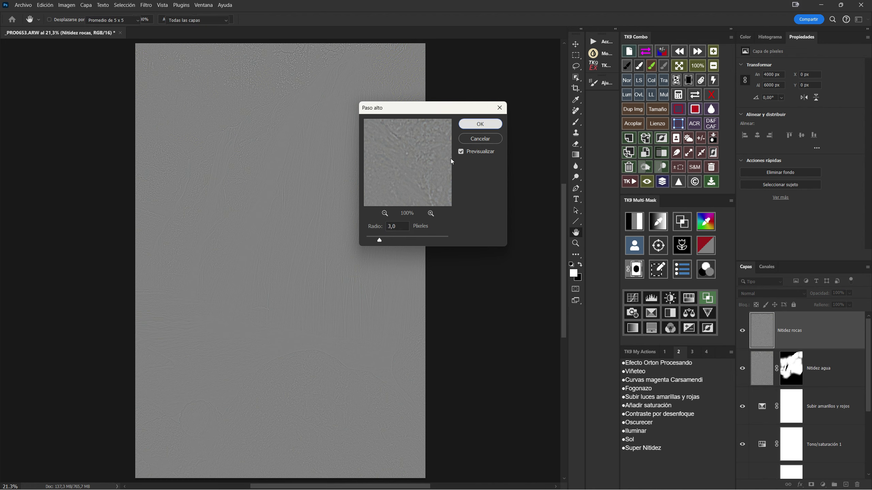
pyautogui.click(759, 293)
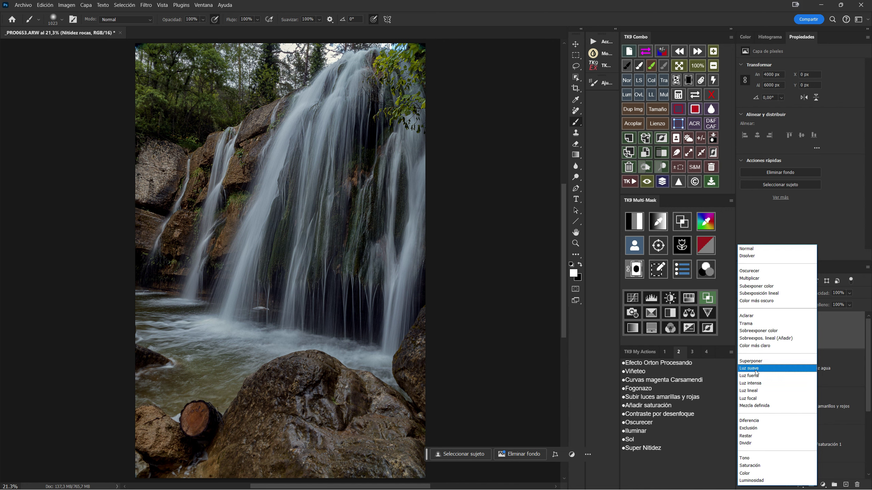
# - Set Nitidez rocas to Luz suave and mask it with the Rocas channel selection
pyautogui.click(756, 371)
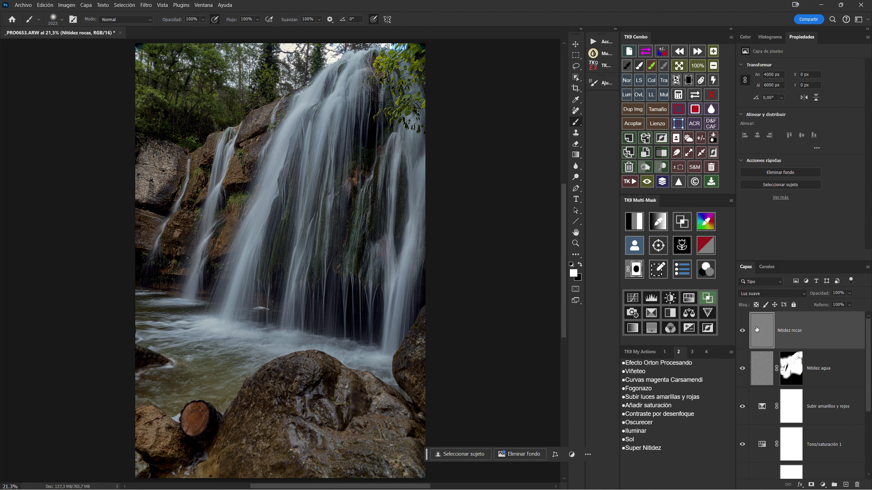
pyautogui.click(768, 270)
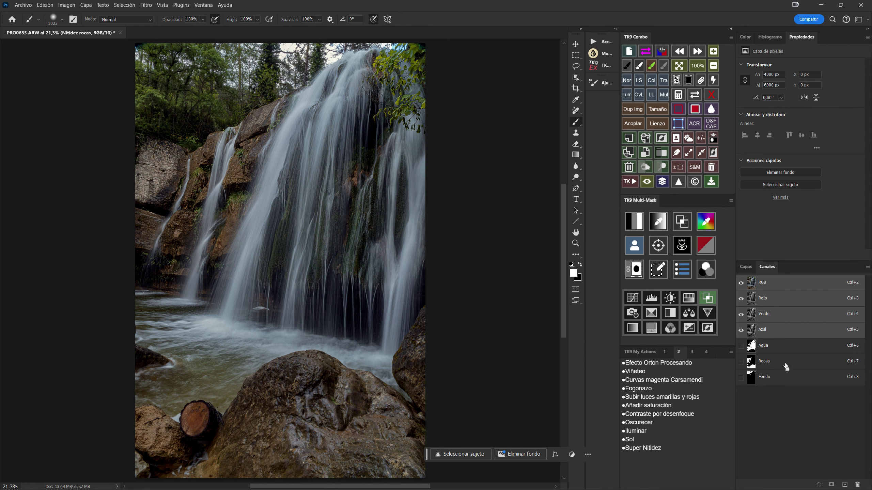
pyautogui.keyDown('ctrl'); pyautogui.click(771, 363); pyautogui.keyUp('ctrl')
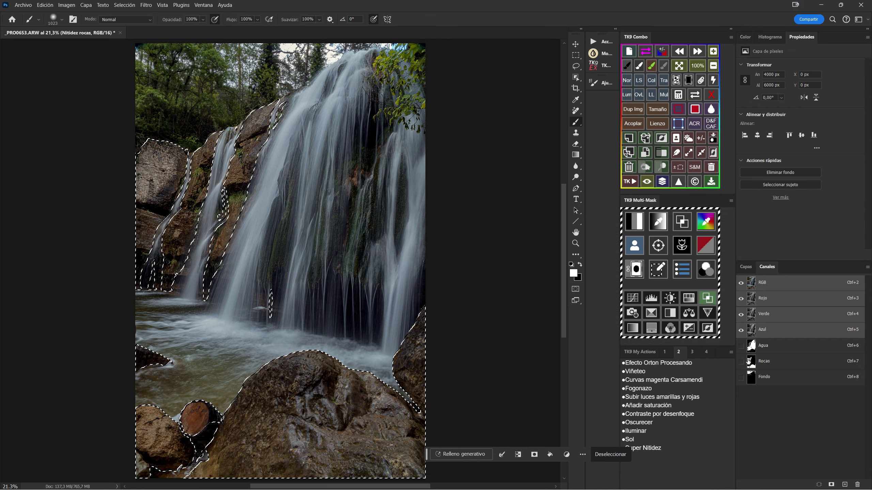
pyautogui.click(742, 268)
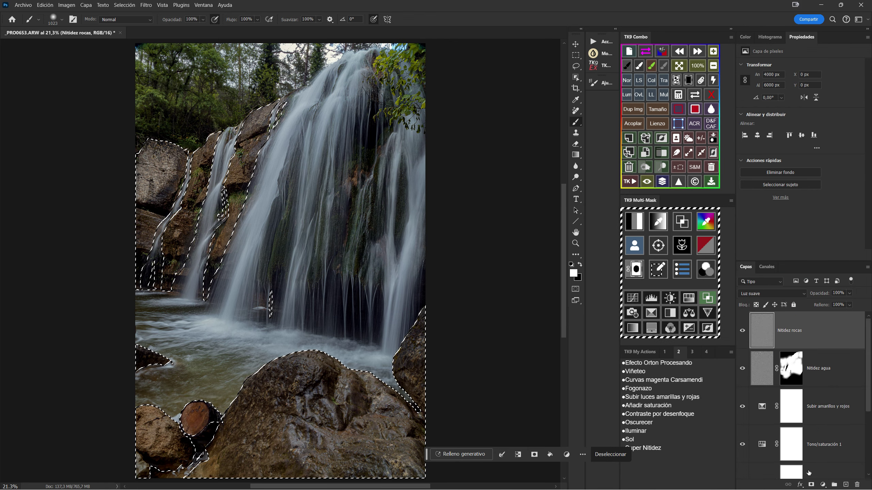
pyautogui.click(813, 485)
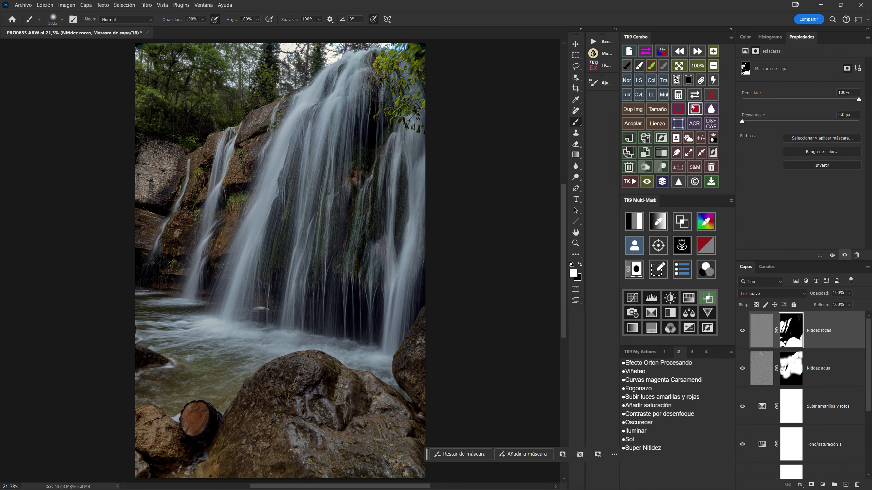
pyautogui.click(692, 69)
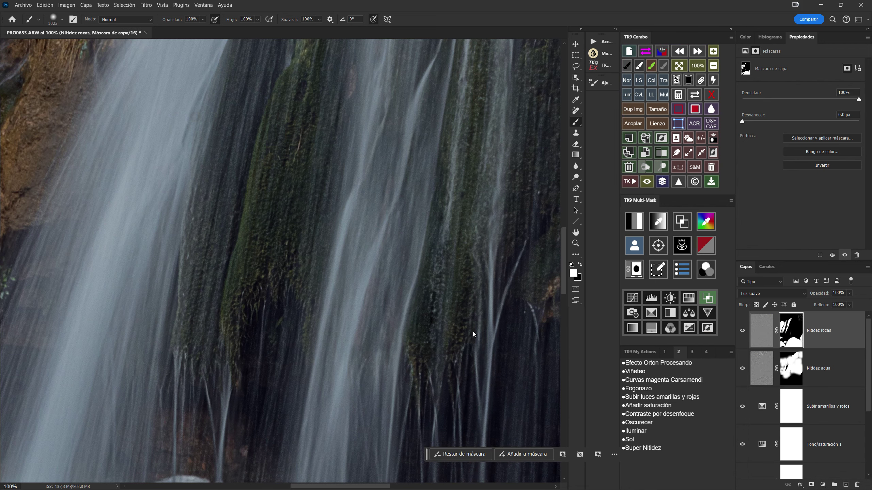
pyautogui.moveTo(454, 350); pyautogui.dragTo(395, 72)
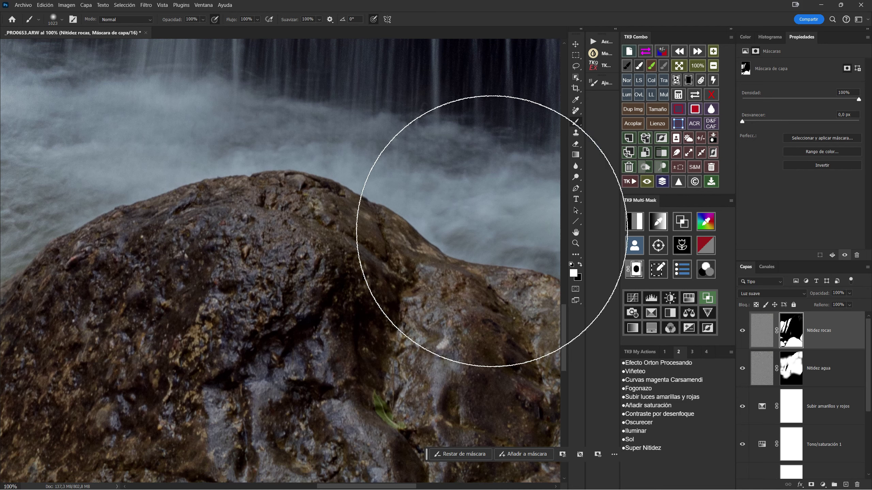
pyautogui.click(742, 332)
pyautogui.click(742, 331)
pyautogui.moveTo(349, 119); pyautogui.dragTo(399, 432)
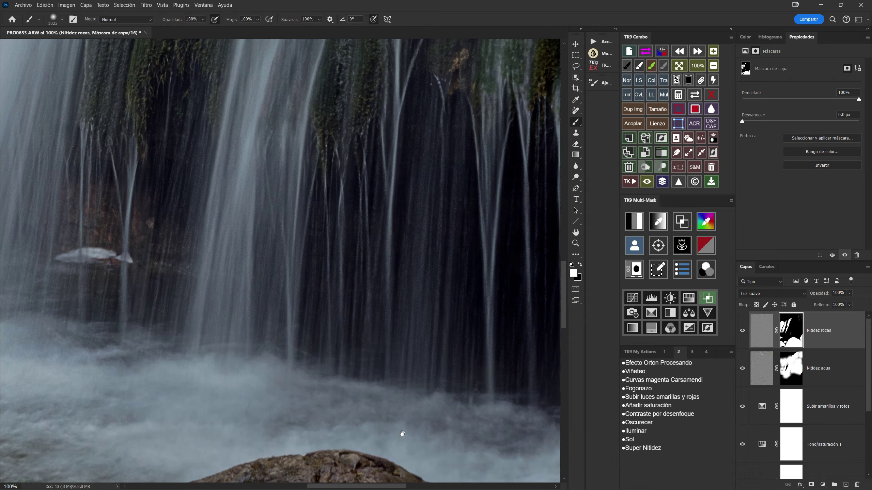
pyautogui.moveTo(377, 254); pyautogui.dragTo(380, 364)
pyautogui.moveTo(467, 266); pyautogui.dragTo(467, 351)
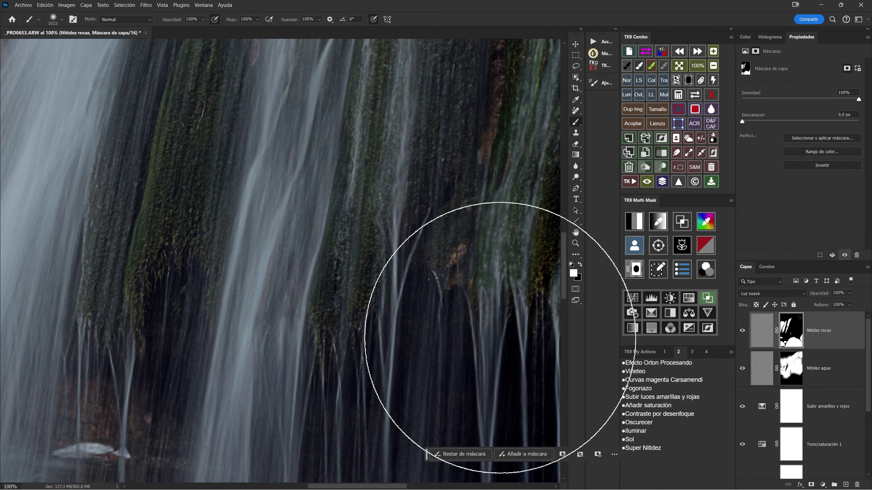
pyautogui.click(742, 332)
pyautogui.click(742, 333)
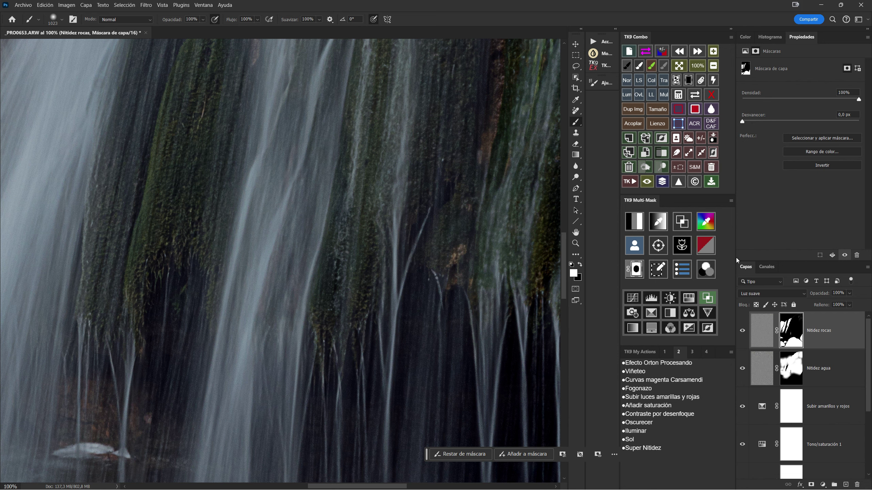
pyautogui.click(762, 330)
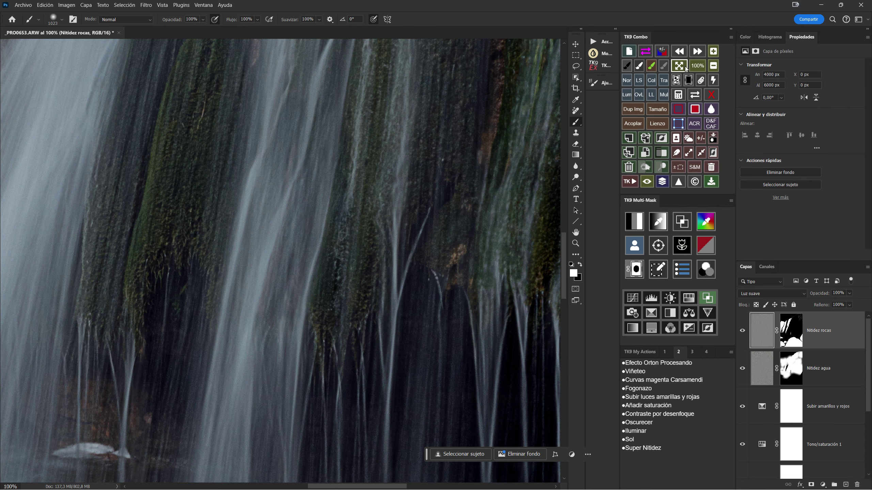
pyautogui.click(678, 66)
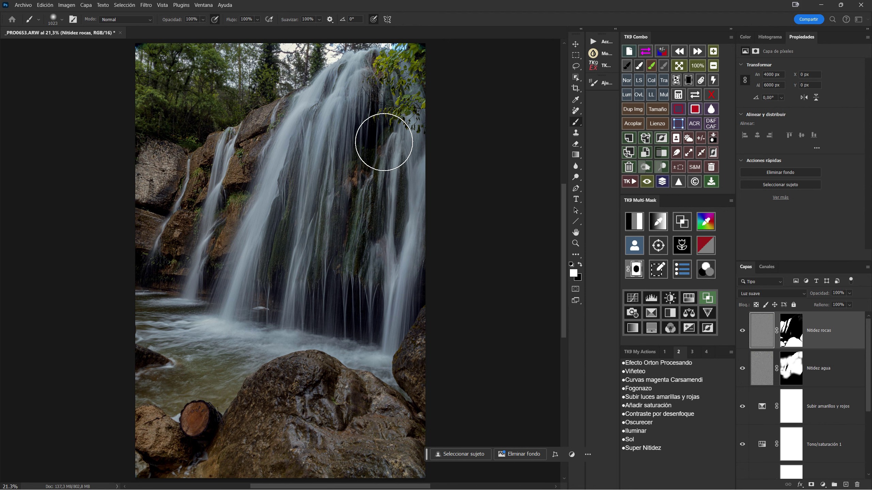
# - Zoom and pan up to the treetops above the waterfall, then select the Remove tool
pyautogui.scroll(5, 386, 140)
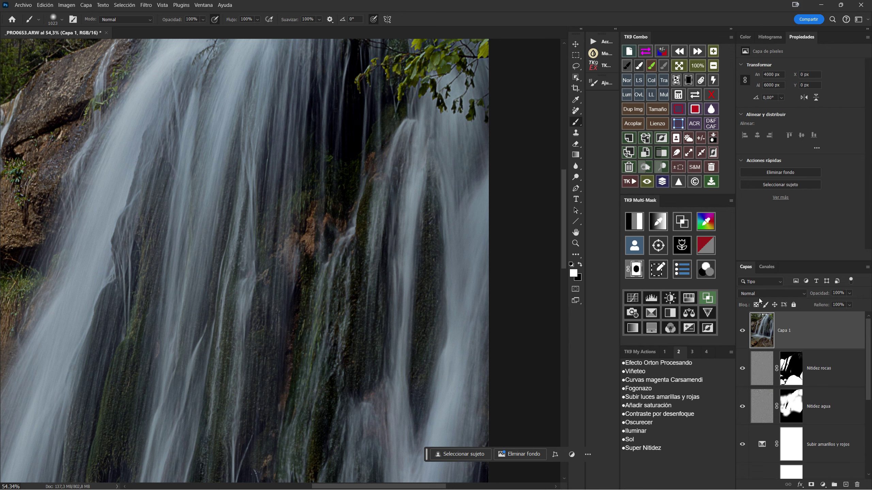
pyautogui.moveTo(369, 152); pyautogui.dragTo(395, 246)
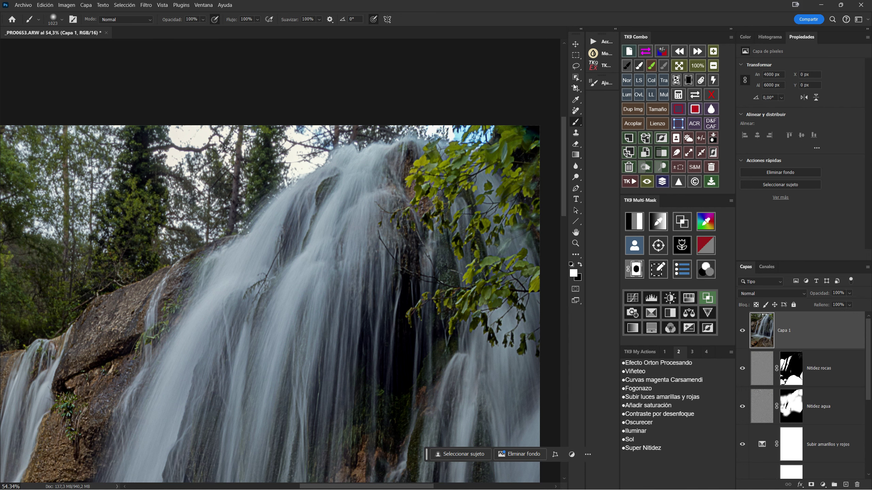
pyautogui.click(576, 111)
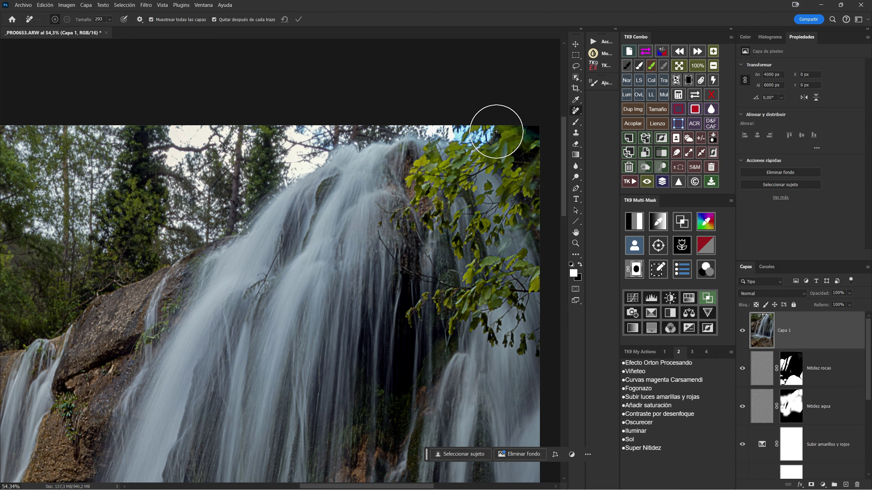
pyautogui.press('[')
pyautogui.press('[')
pyautogui.press('[')
pyautogui.click(458, 174)
pyautogui.click(458, 174)
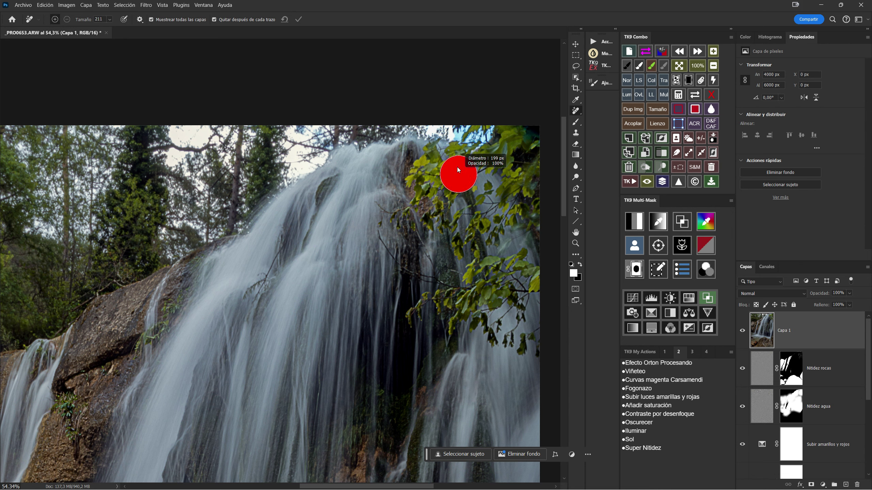
pyautogui.press('[')
pyautogui.moveTo(484, 137)
pyautogui.mouseDown()
pyautogui.moveTo(406, 129)
pyautogui.moveTo(302, 156)
pyautogui.moveTo(186, 133)
pyautogui.moveTo(201, 230)
pyautogui.moveTo(241, 213)
pyautogui.moveTo(268, 183)
pyautogui.moveTo(216, 186)
pyautogui.moveTo(261, 145)
pyautogui.moveTo(199, 199)
pyautogui.moveTo(195, 167)
pyautogui.moveTo(211, 189)
pyautogui.mouseUp()
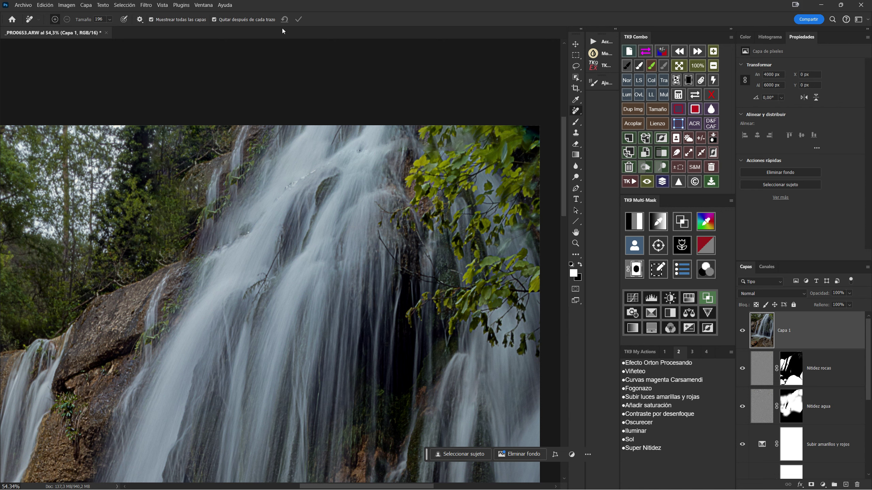
pyautogui.click(679, 51)
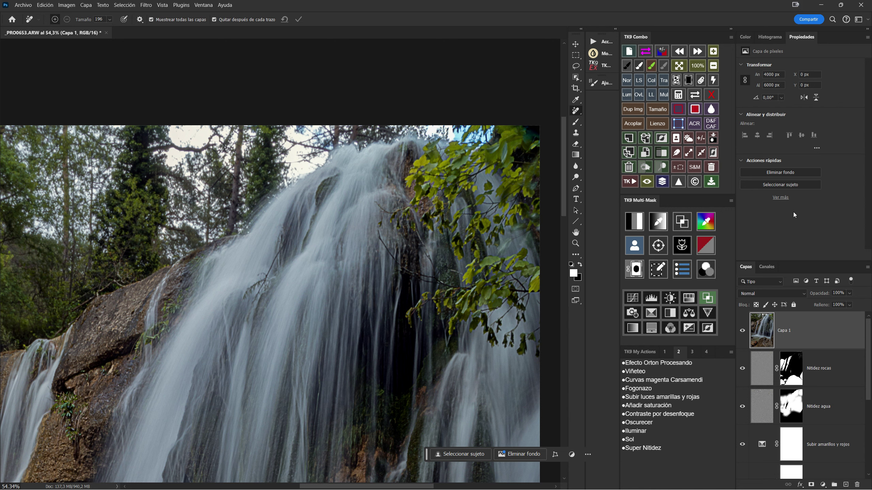
# - Lasso the sky above the waterfall crest and fill it with Relleno generativo, no prompt
pyautogui.press('l')
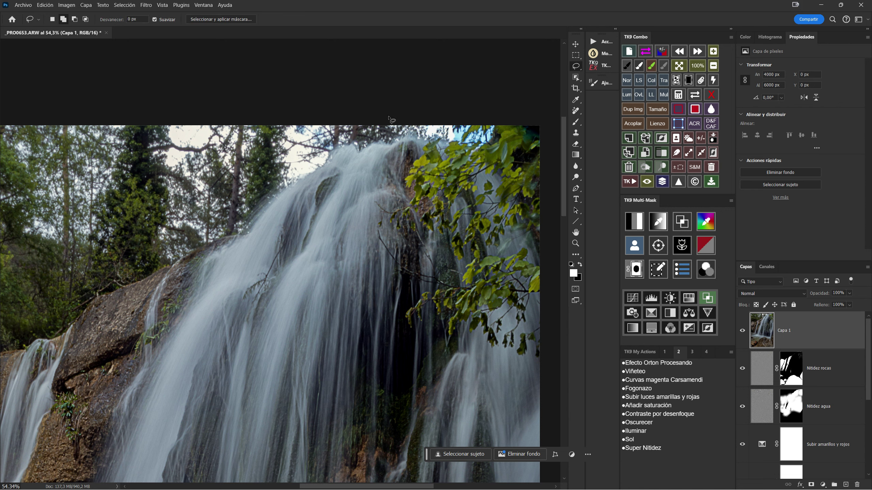
pyautogui.moveTo(446, 125)
pyautogui.mouseDown()
pyautogui.moveTo(155, 130)
pyautogui.moveTo(152, 229)
pyautogui.moveTo(165, 277)
pyautogui.moveTo(220, 251)
pyautogui.mouseUp()
pyautogui.moveTo(261, 228)
pyautogui.mouseDown()
pyautogui.moveTo(345, 164)
pyautogui.moveTo(506, 144)
pyautogui.moveTo(479, 125)
pyautogui.moveTo(460, 129)
pyautogui.mouseUp()
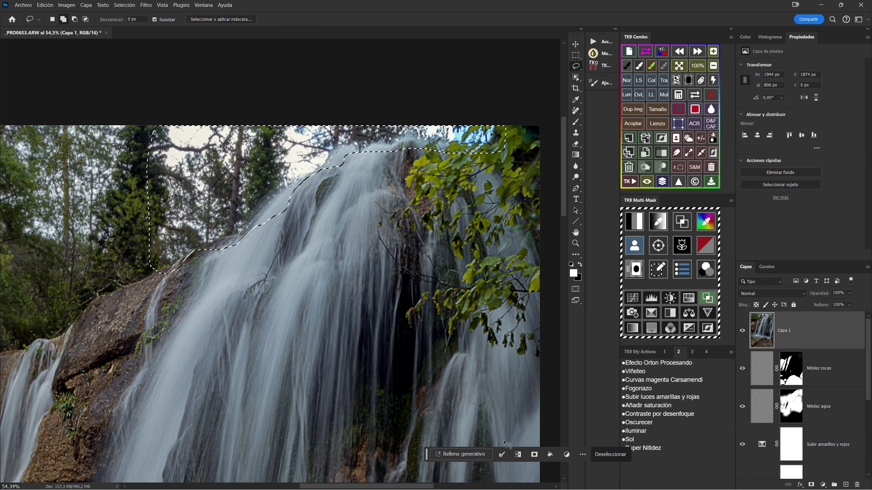
pyautogui.click(463, 454)
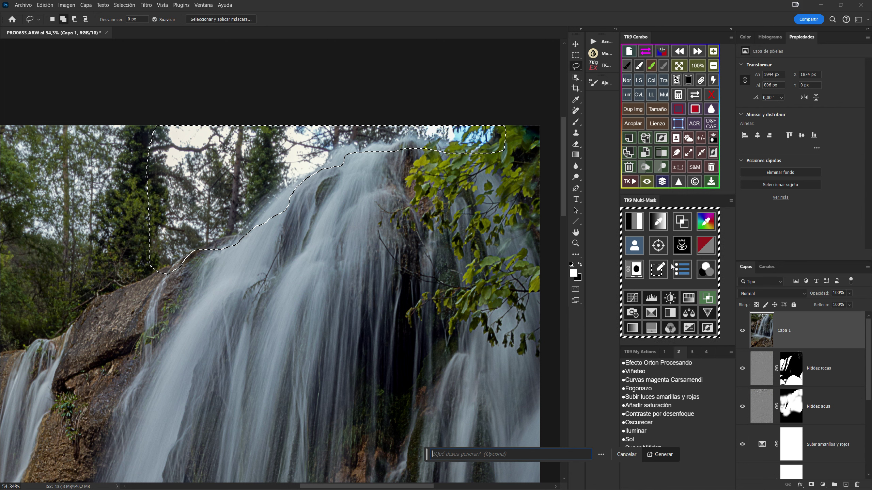
pyautogui.click(660, 455)
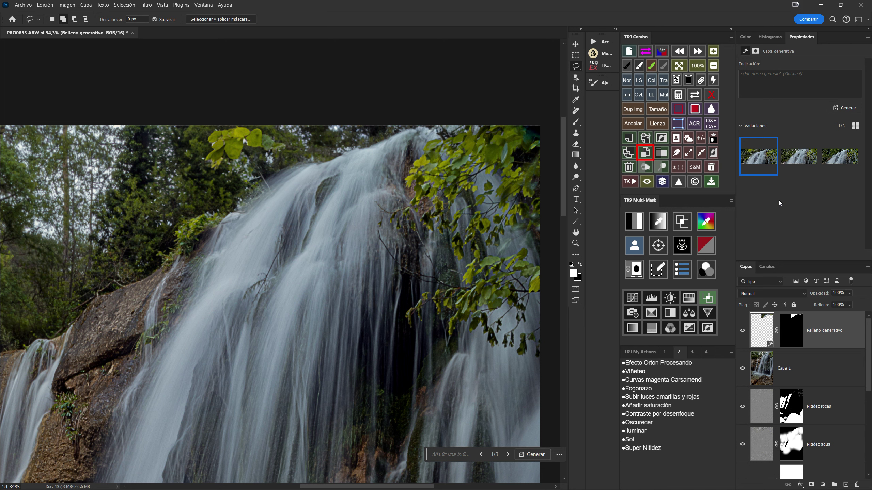
pyautogui.moveTo(798, 156)
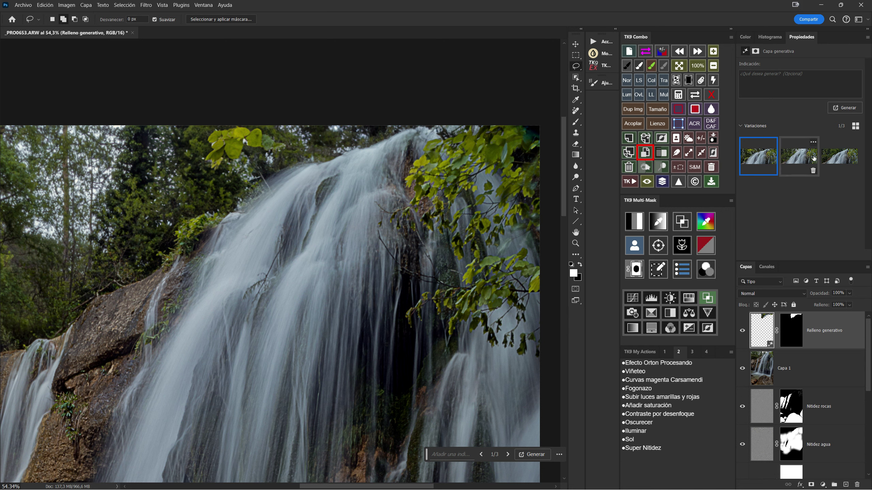
pyautogui.click(803, 160)
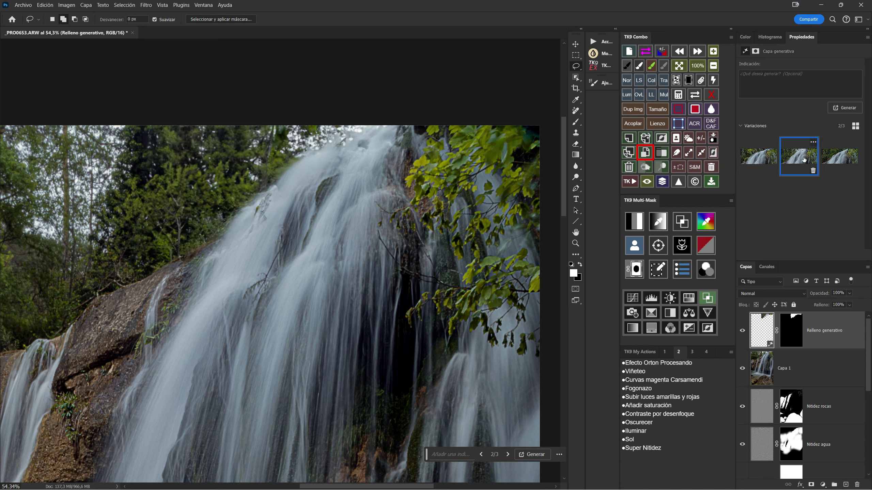
pyautogui.click(842, 161)
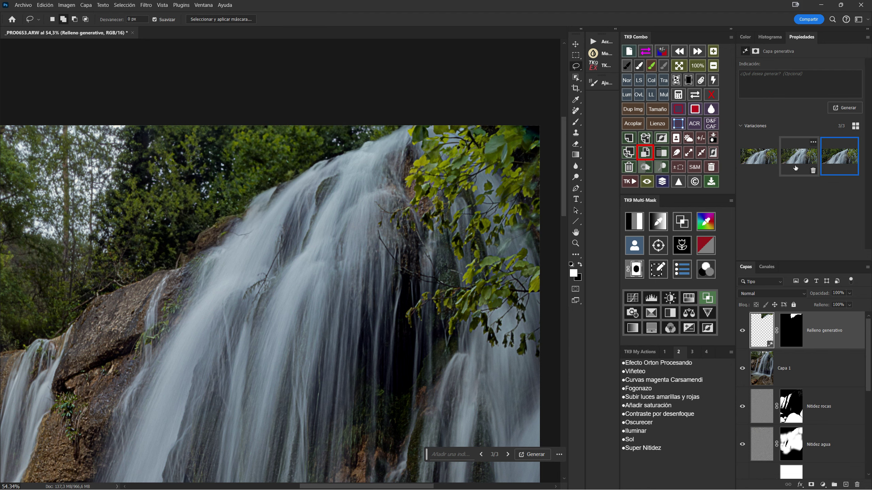
pyautogui.click(678, 66)
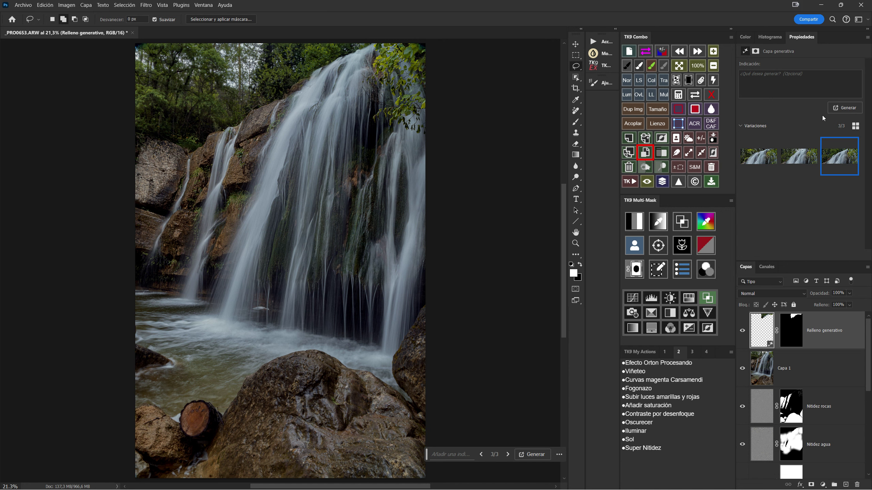
pyautogui.click(799, 157)
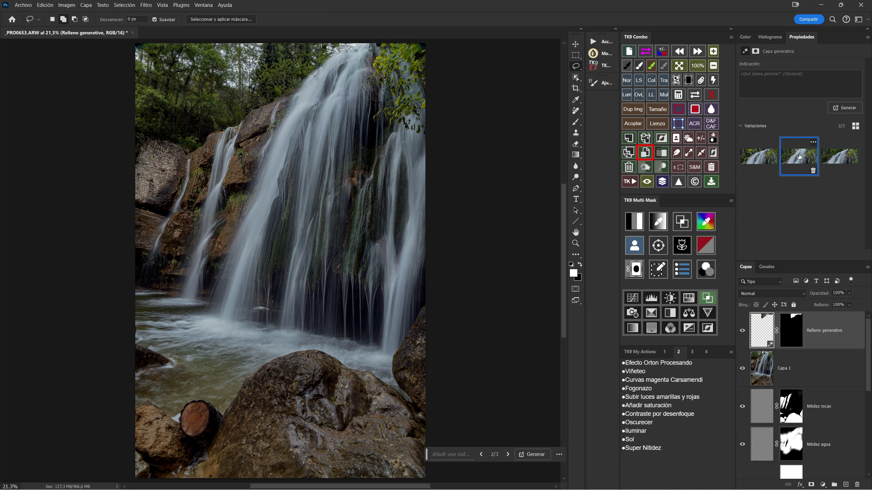
pyautogui.click(766, 159)
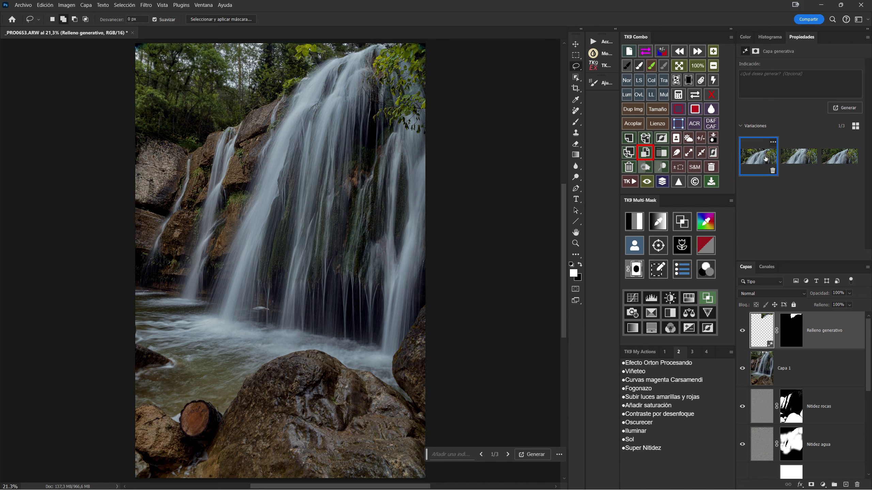
pyautogui.click(807, 162)
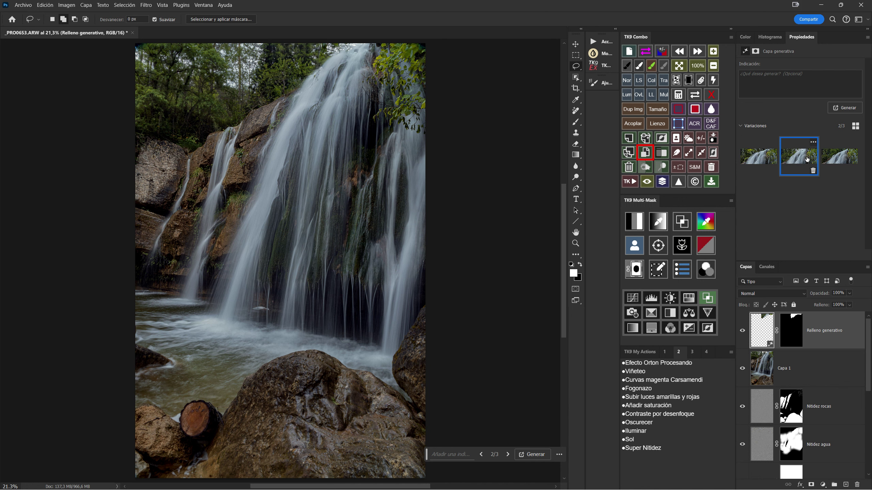
pyautogui.click(832, 159)
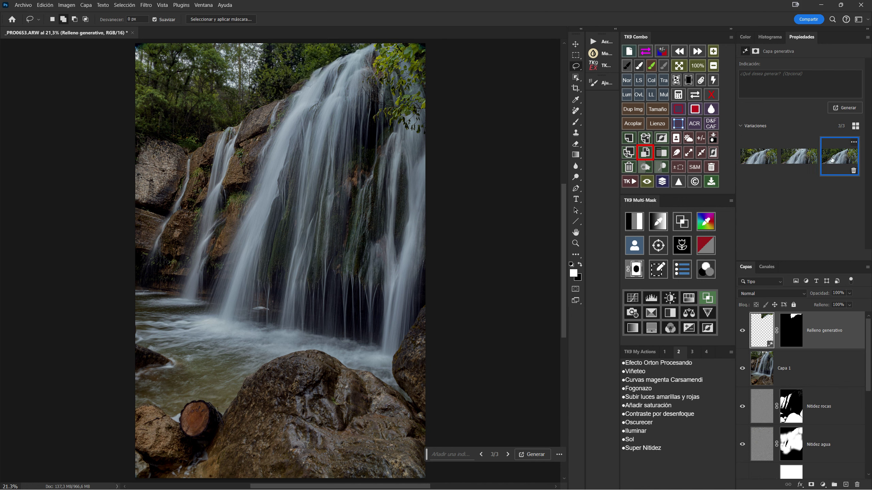
pyautogui.click(801, 161)
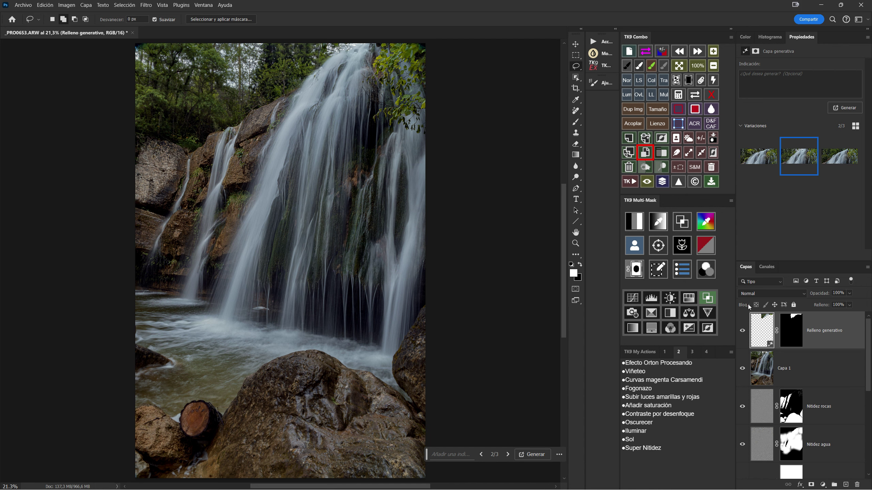
# - Rename the Relleno generativo layer to Sustituir cielo
pyautogui.doubleClick(836, 330)
pyautogui.write('Sustituir cielo')
pyautogui.press('Return')
# - Delete the Capa 1 layer and bring up the foreground colour picker
pyautogui.click(751, 373)
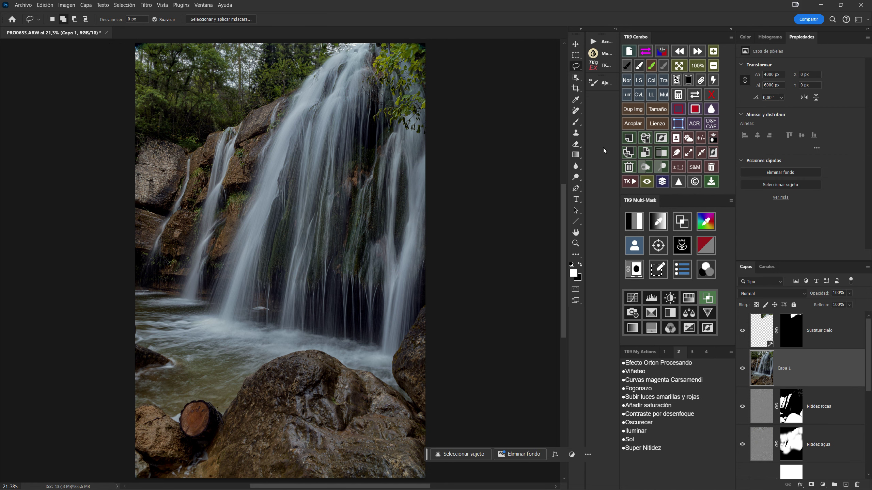
pyautogui.click(628, 166)
pyautogui.click(766, 335)
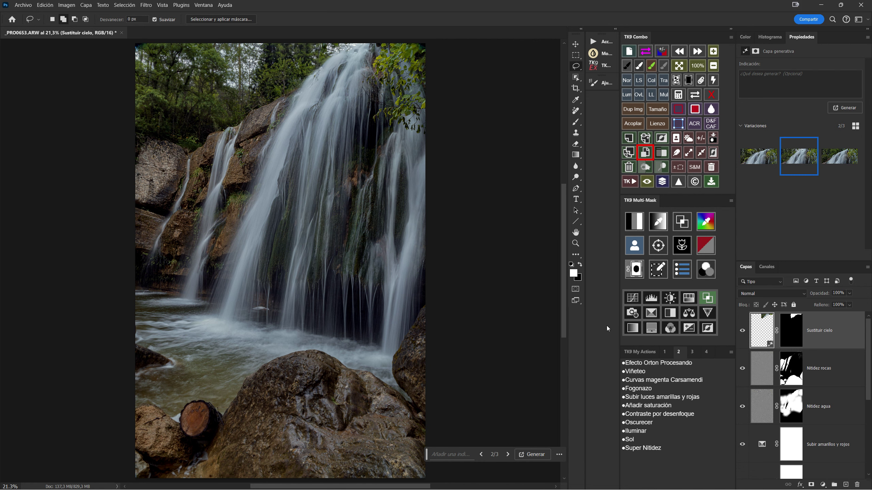
pyautogui.click(573, 274)
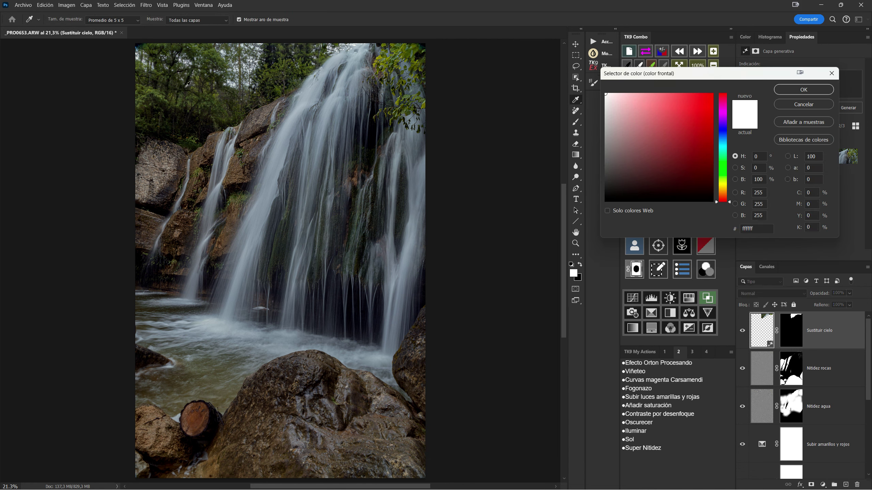
# - Sample the foliage green, several rock tones and the waterfall's grey-blue with the eyedropper
pyautogui.click(207, 49)
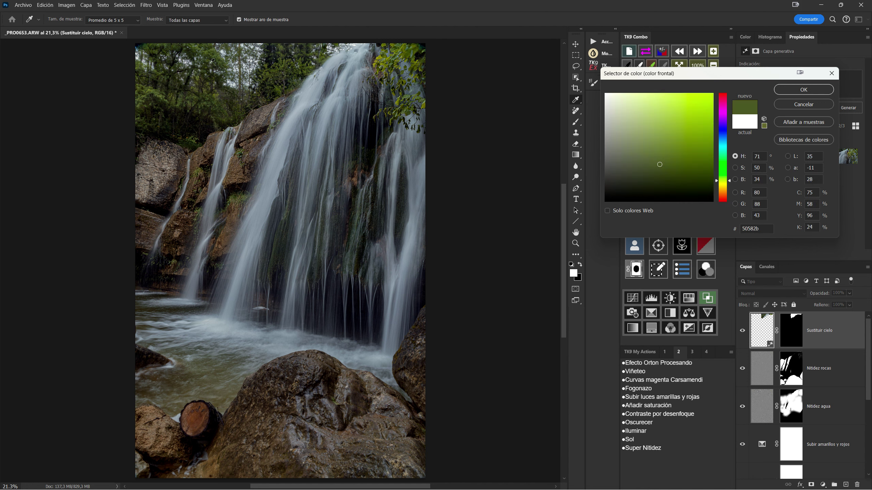
pyautogui.click(215, 142)
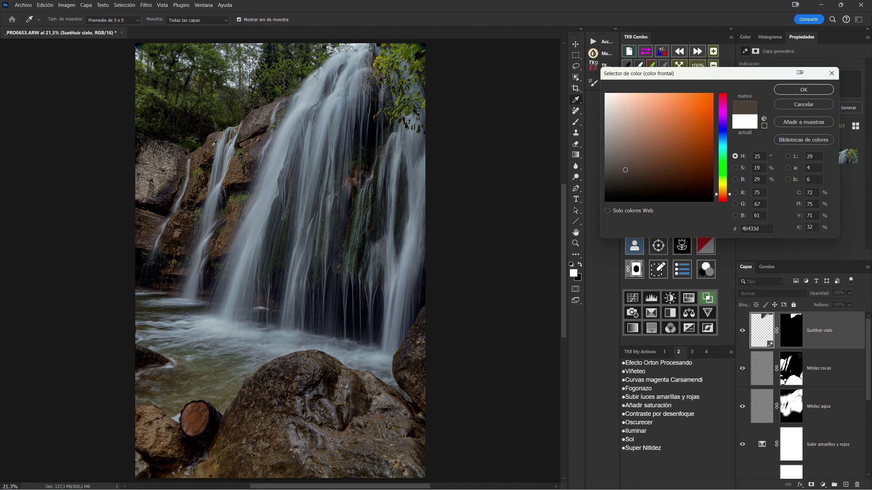
pyautogui.click(235, 156)
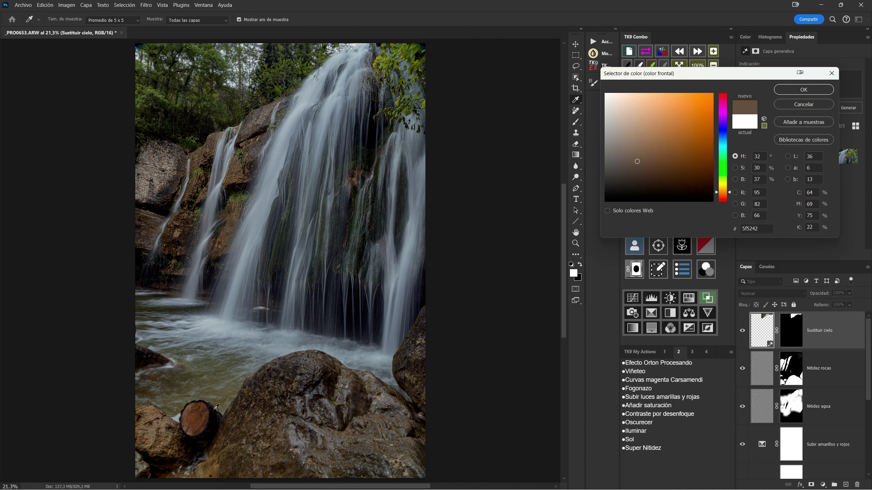
pyautogui.click(158, 412)
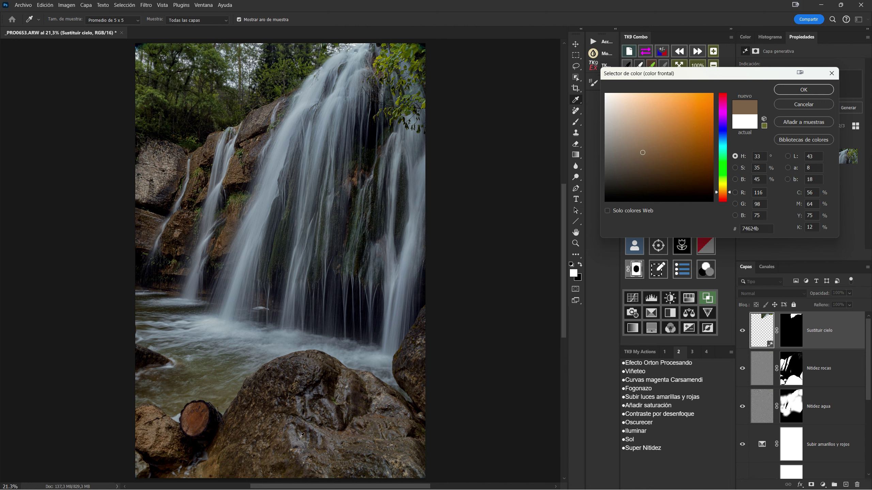
pyautogui.click(341, 433)
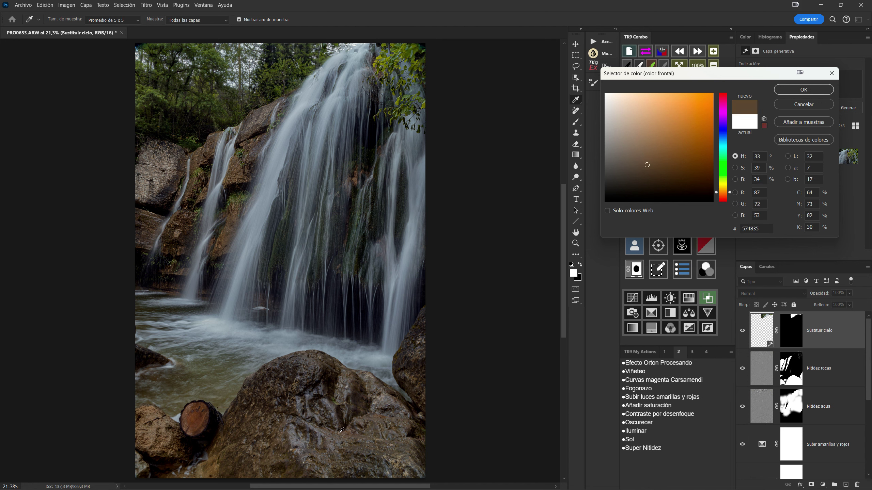
pyautogui.click(333, 200)
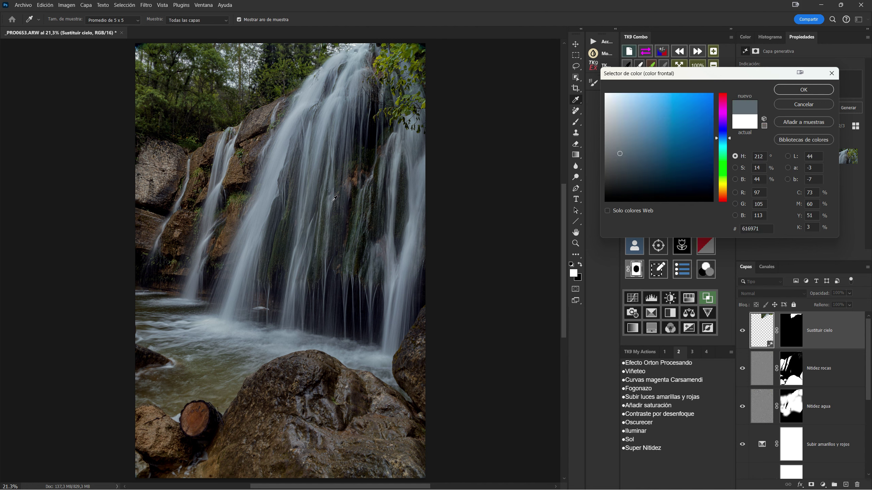
# - Accept the grey-blue 616971 colour and reset colours to default black and white
pyautogui.click(802, 90)
pyautogui.press('l')
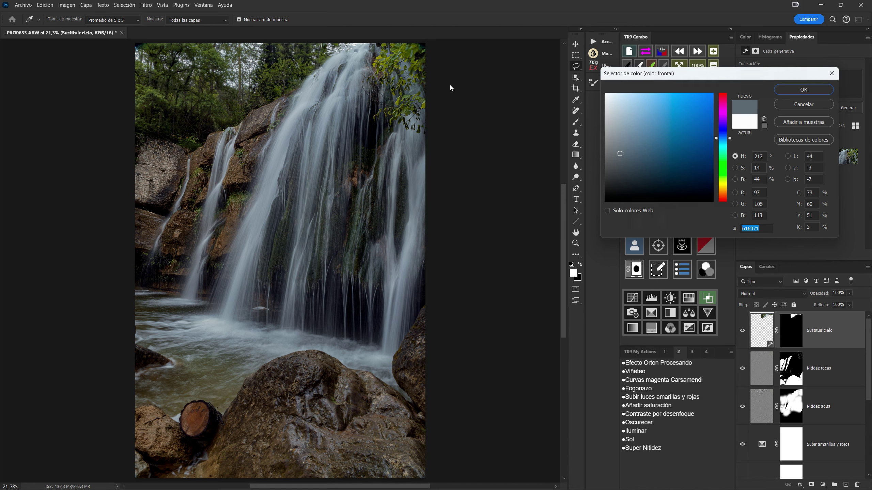
pyautogui.click(571, 265)
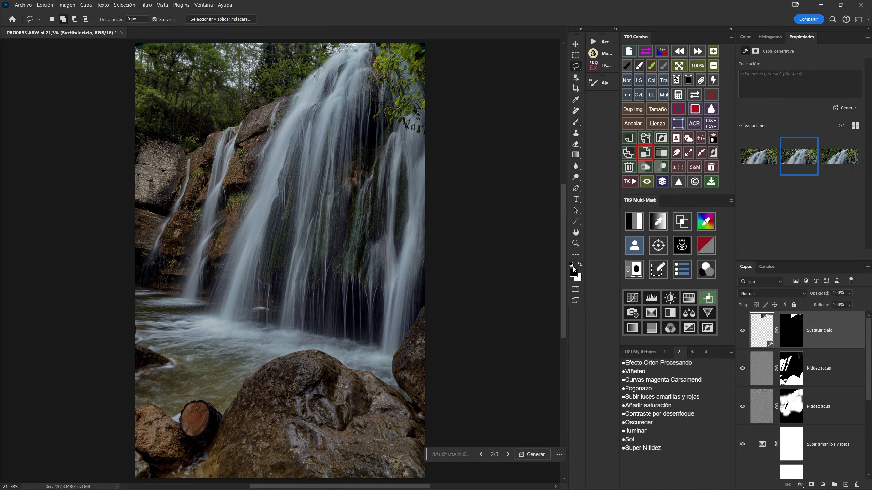
# - Swap to a white foreground, stamp visible layers into Capa 1 and launch Nik Collection
pyautogui.click(580, 264)
pyautogui.click(644, 152)
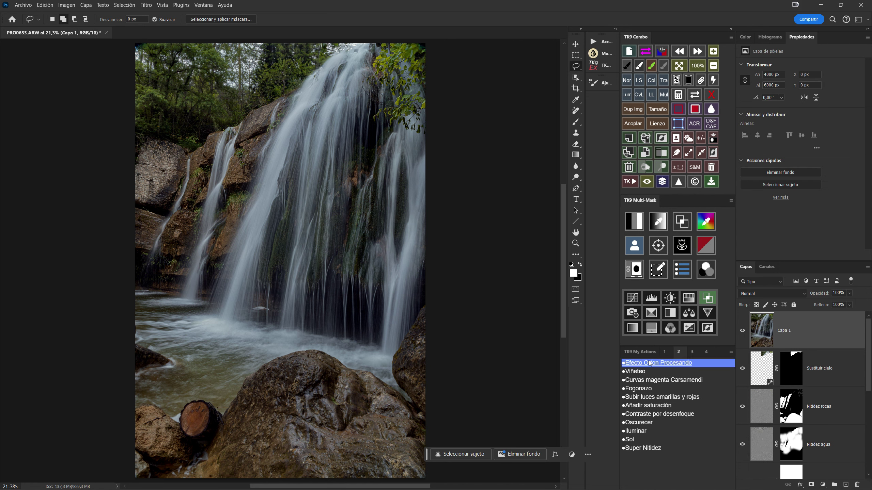
pyautogui.click(643, 353)
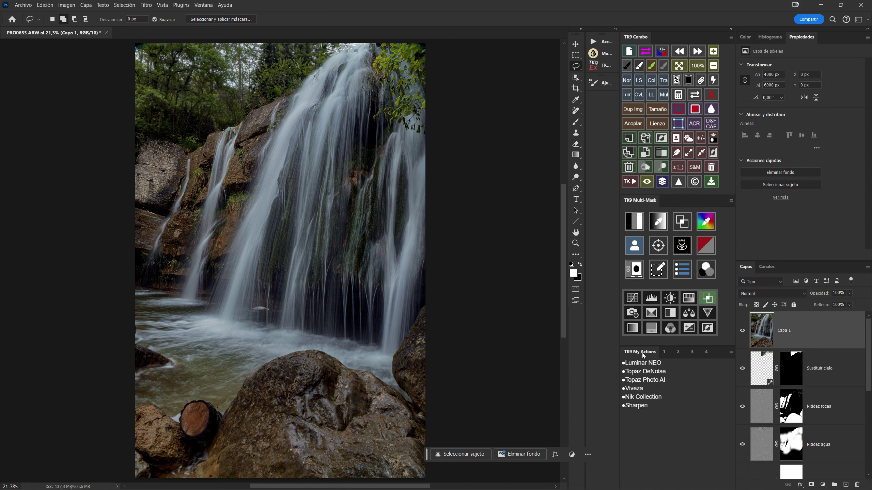
pyautogui.click(643, 398)
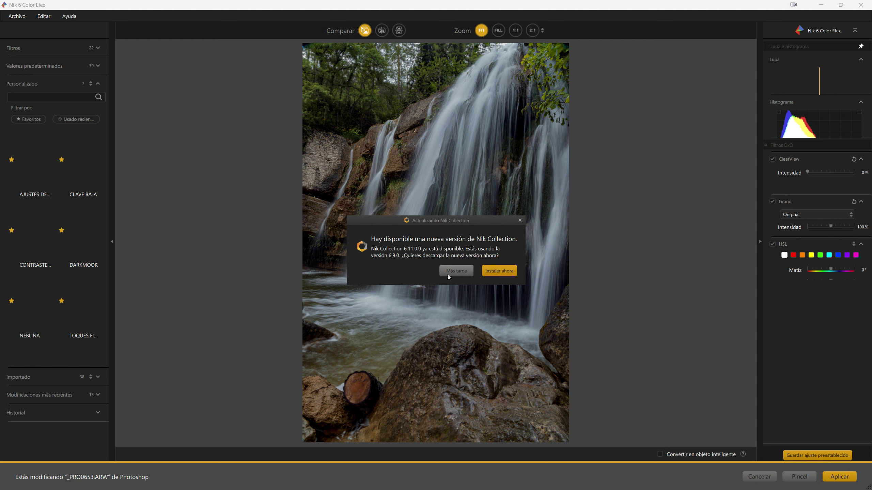
pyautogui.click(451, 271)
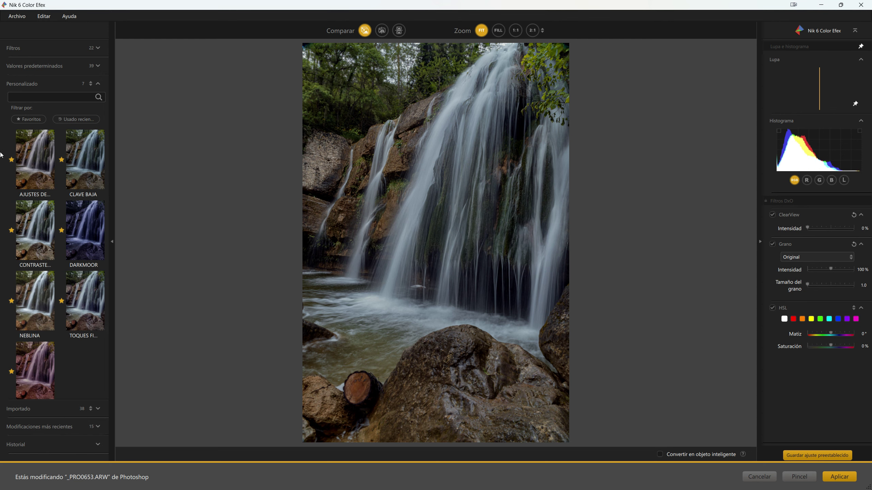
# - Apply the custom AJUSTES DE COLOR preset and return the result to Photoshop
pyautogui.click(33, 154)
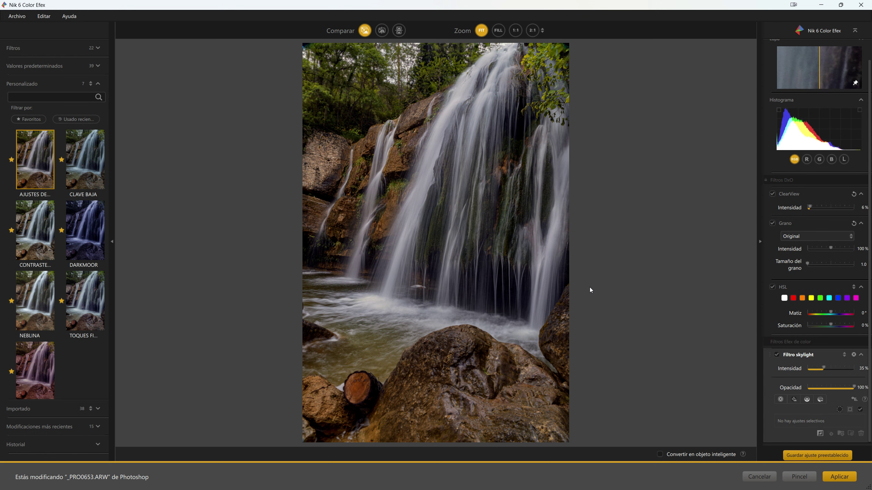
pyautogui.click(840, 476)
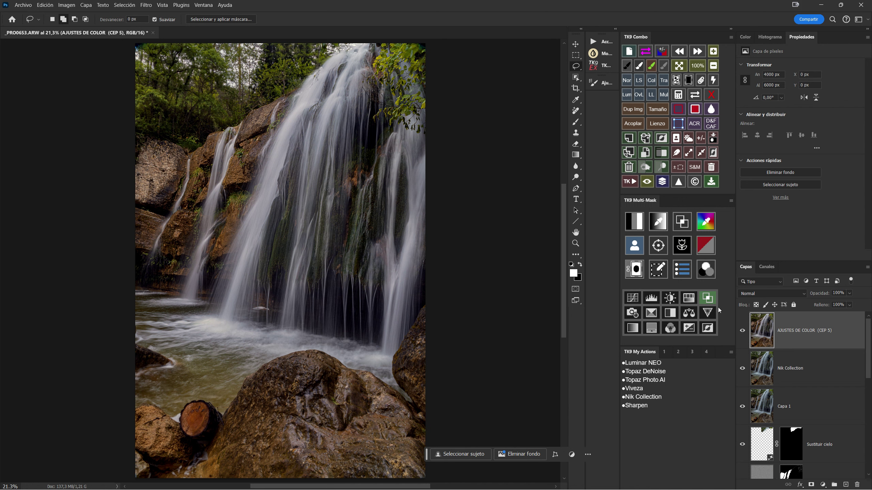
# - Mask the AJUSTES DE COLOR layer, trying TK9 luminosity levels 3, 2, 1, then upper-row 3 and 2
pyautogui.click(635, 273)
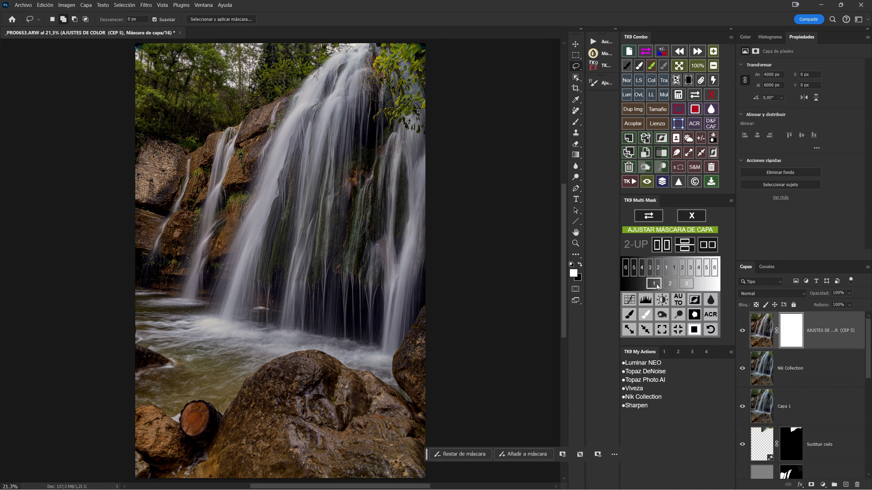
pyautogui.click(683, 284)
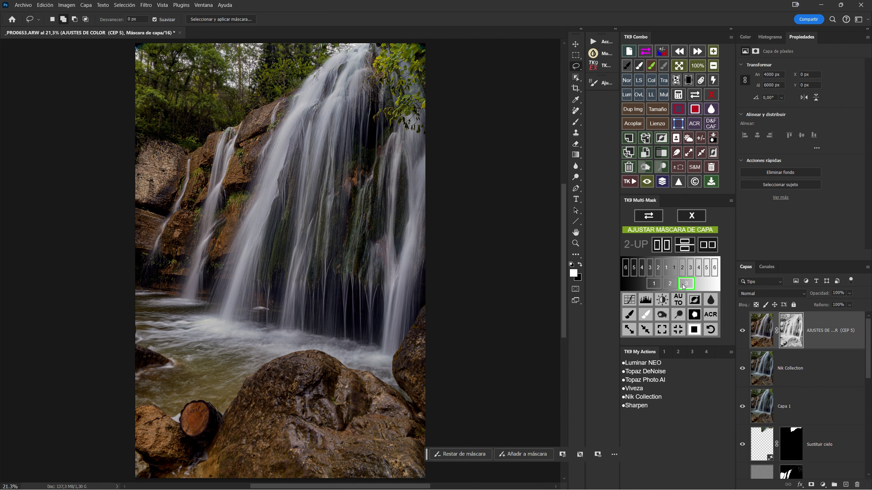
pyautogui.click(668, 284)
pyautogui.click(653, 284)
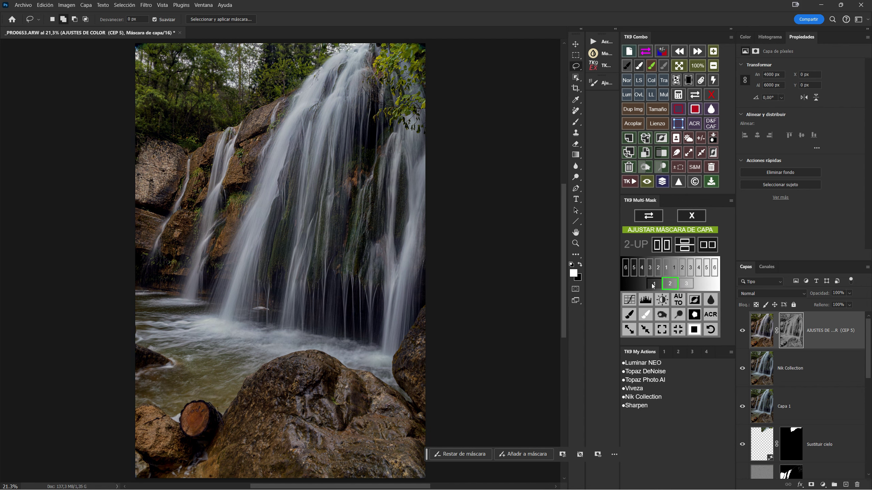
pyautogui.click(689, 270)
pyautogui.click(681, 272)
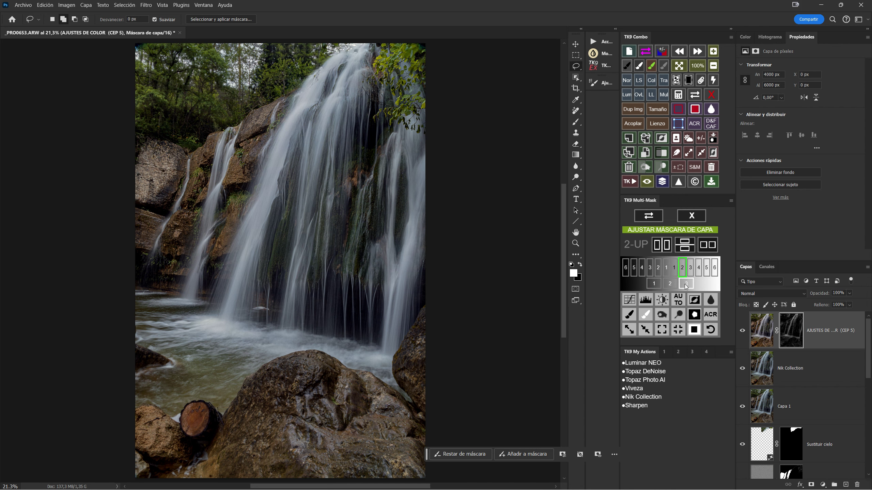
# - Replace the luminosity mask with a Rocas channel mask and move it onto the Nik Collection layer
pyautogui.click(687, 219)
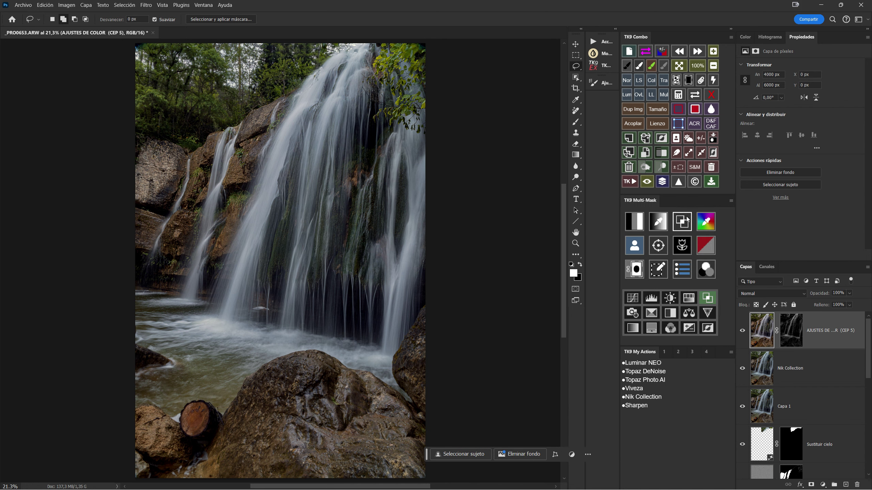
pyautogui.moveTo(792, 344)
pyautogui.mouseDown()
pyautogui.moveTo(842, 412)
pyautogui.moveTo(859, 485)
pyautogui.mouseUp()
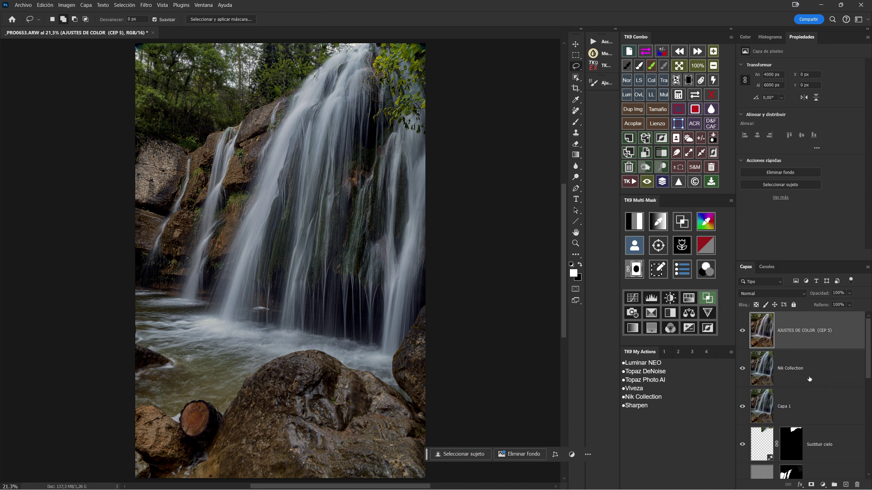
pyautogui.click(768, 268)
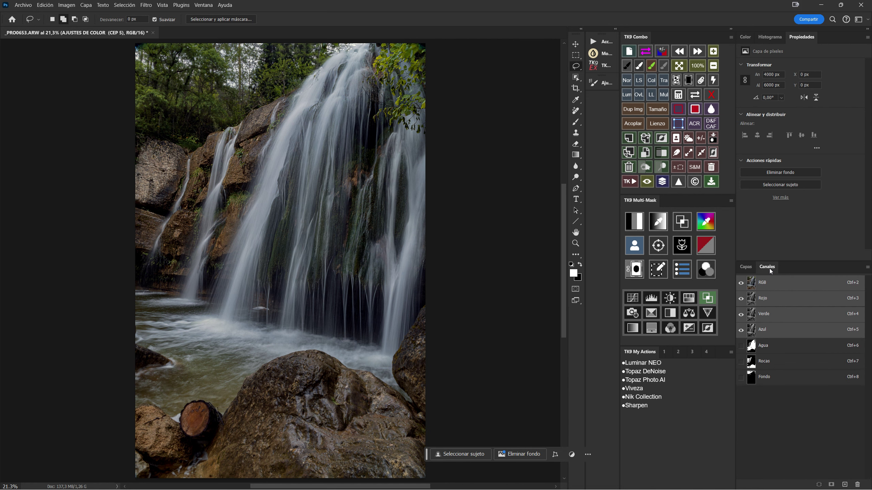
pyautogui.click(787, 365)
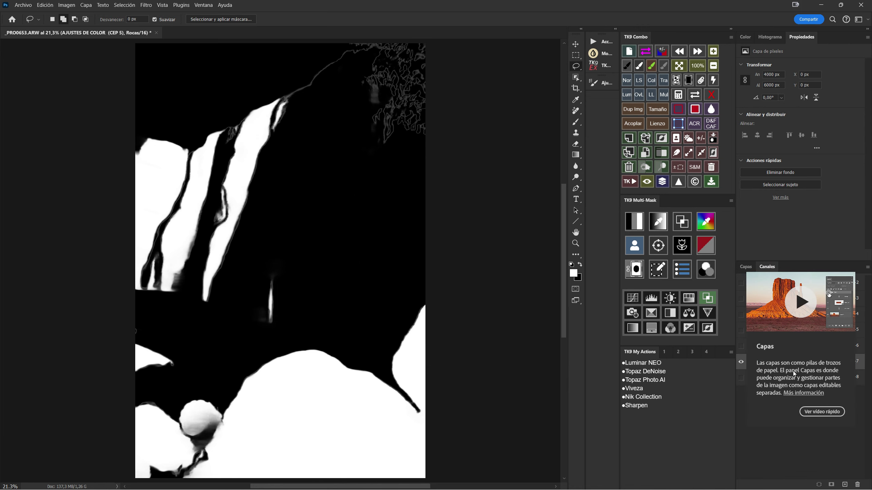
pyautogui.keyDown('ctrl'); pyautogui.click(795, 361); pyautogui.keyUp('ctrl')
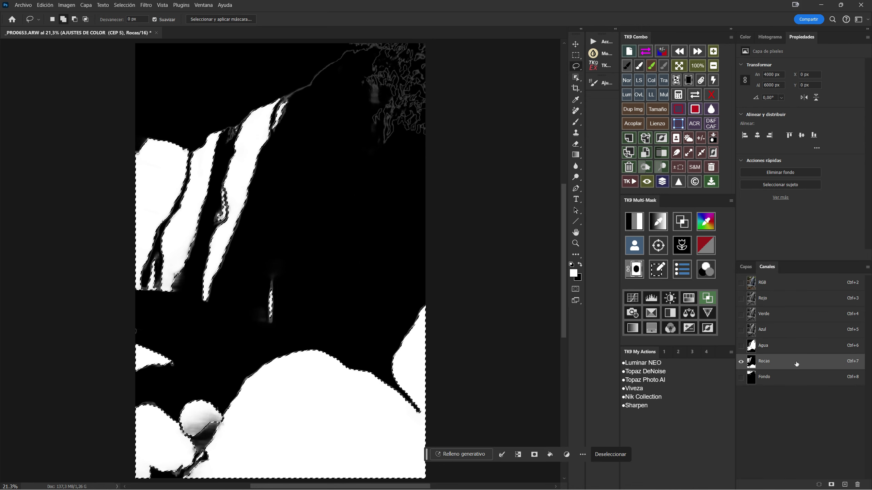
pyautogui.click(742, 266)
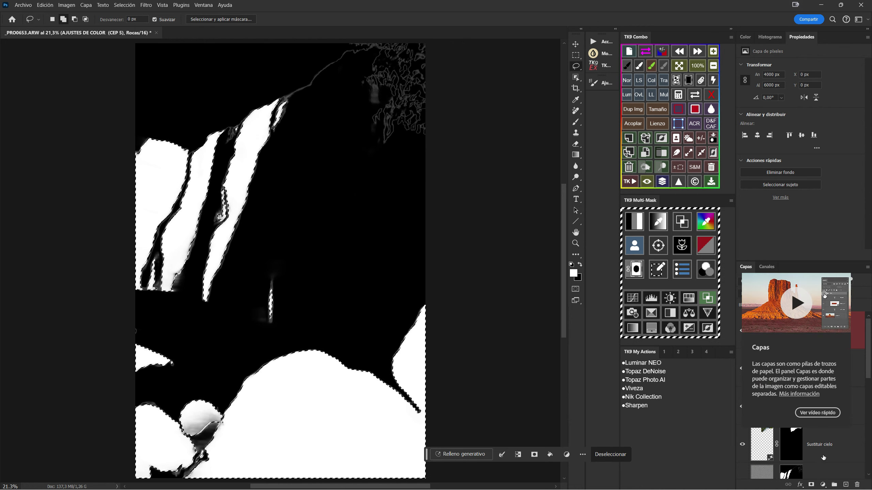
pyautogui.click(811, 485)
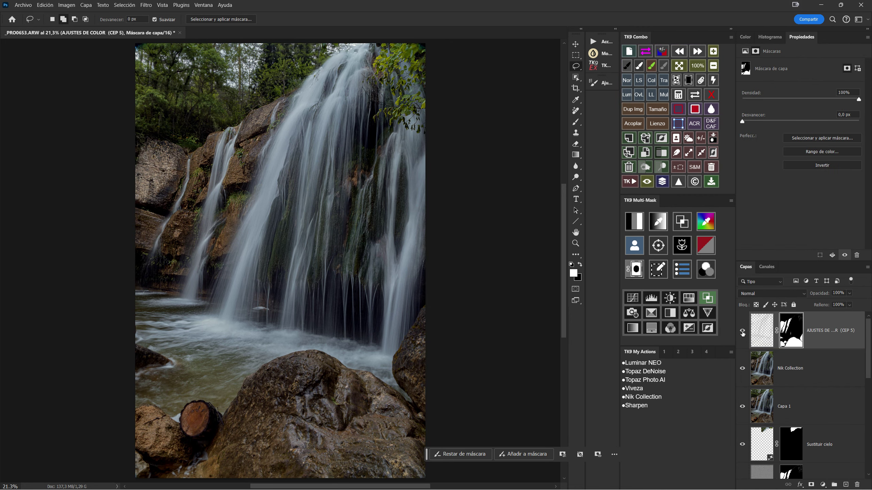
pyautogui.moveTo(790, 336); pyautogui.dragTo(791, 372)
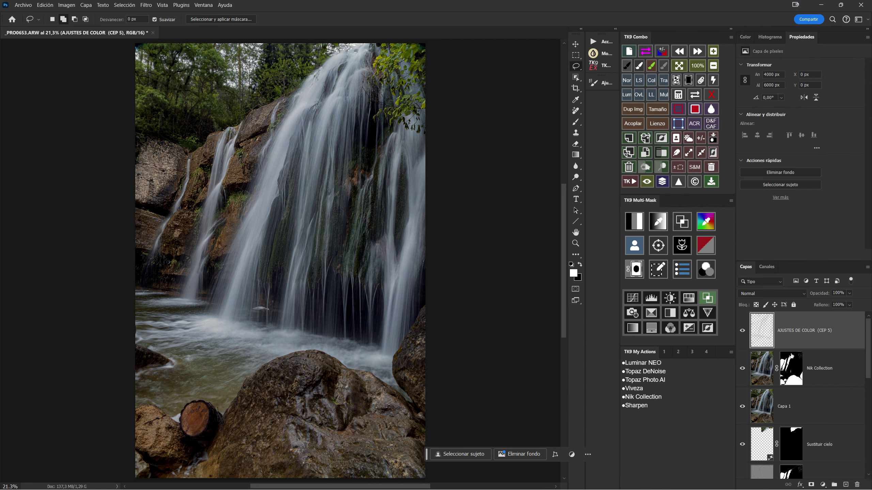
# - Delete the AJUSTES DE COLOR and Nik Collection layers, then launch Nik Collection on Capa 1
pyautogui.click(623, 169)
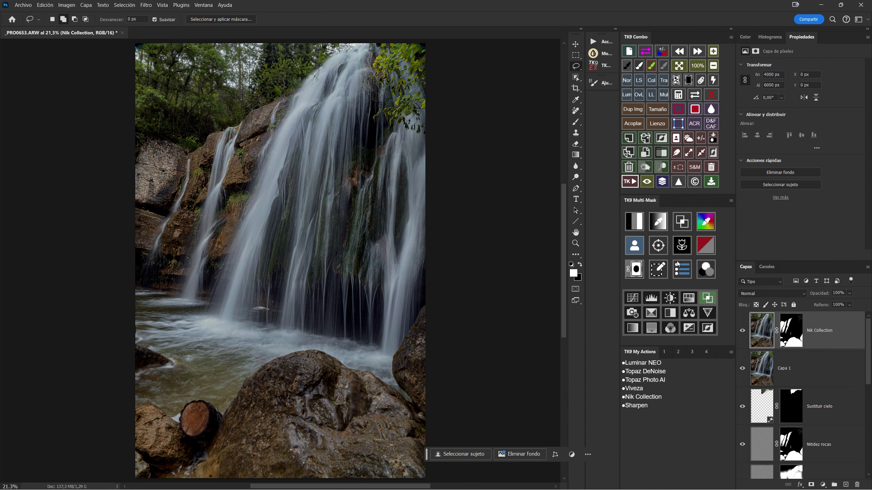
pyautogui.click(744, 333)
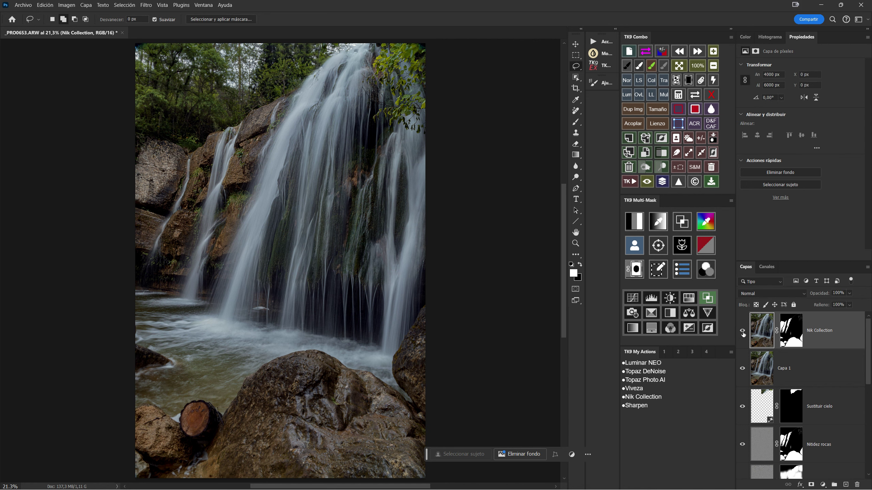
pyautogui.click(744, 334)
pyautogui.moveTo(767, 340); pyautogui.dragTo(859, 484)
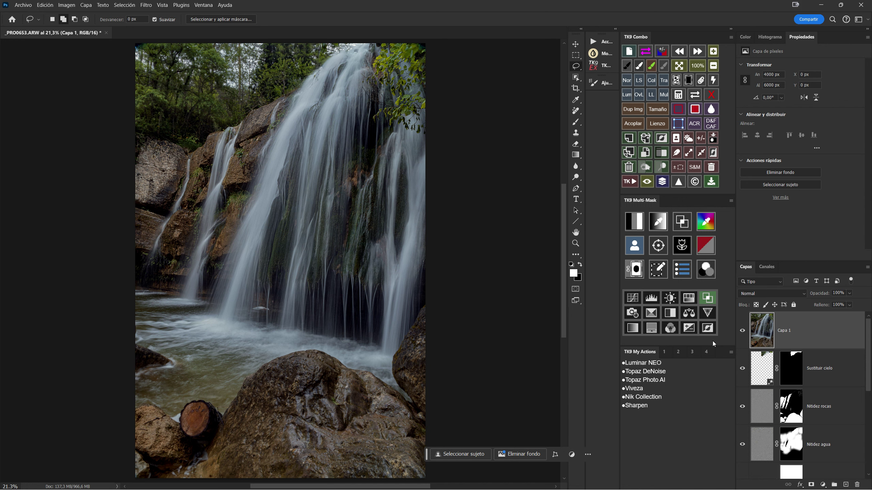
pyautogui.click(647, 397)
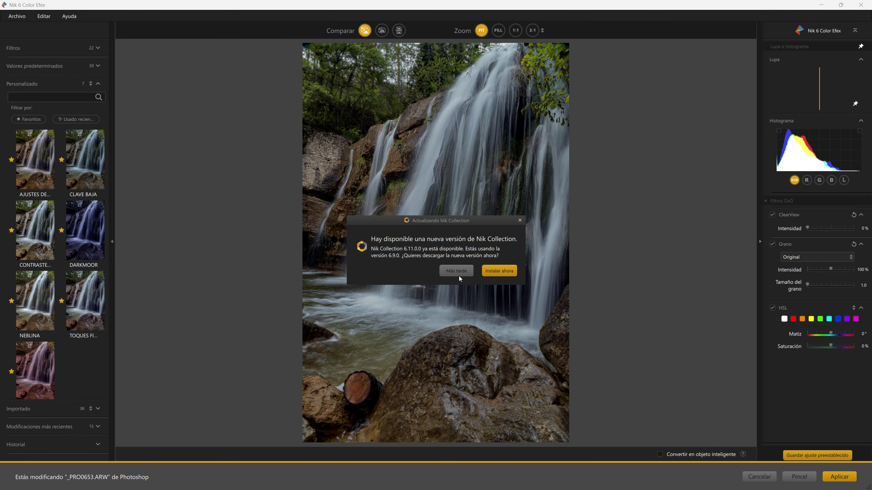
# - Skip the update notice and apply the AJUSTES DE COLOR preset back into Photoshop
pyautogui.click(449, 275)
pyautogui.click(35, 160)
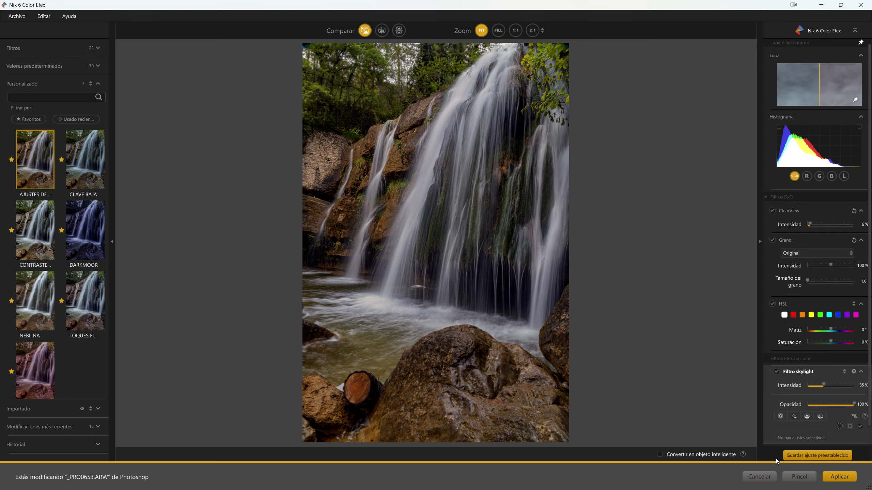
pyautogui.click(839, 477)
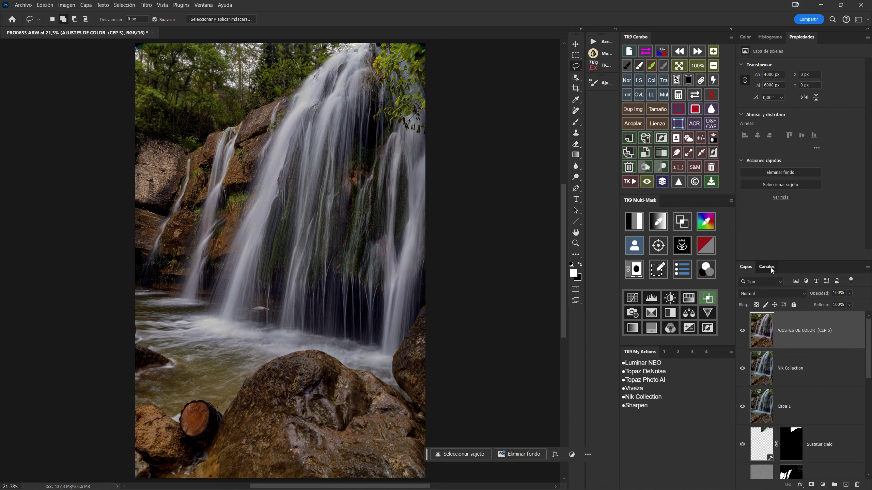
# - Mask AJUSTES DE COLOR with the Rocas channel and delete the Nik Collection and Capa 1 layers
pyautogui.click(771, 268)
pyautogui.keyDown('ctrl'); pyautogui.click(769, 365); pyautogui.keyUp('ctrl')
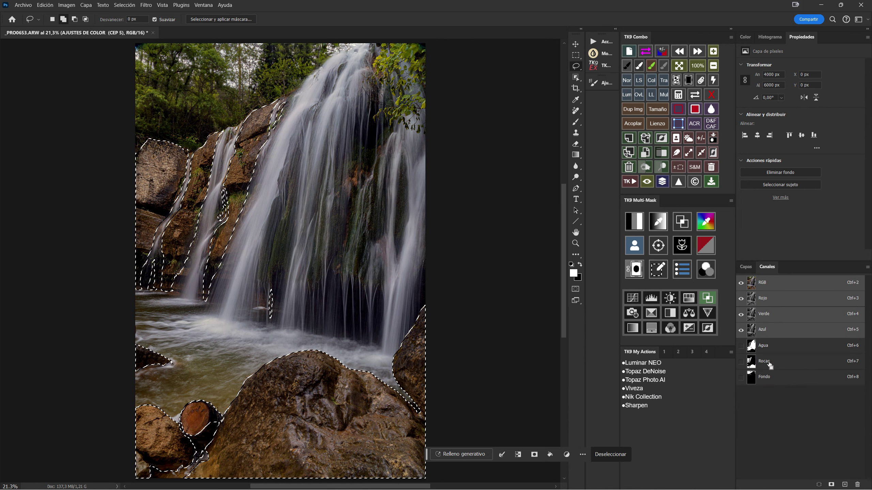
pyautogui.click(746, 267)
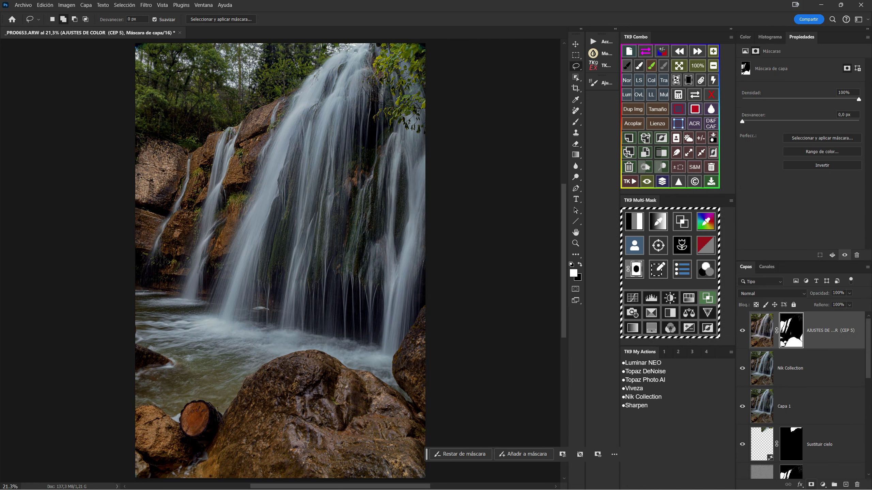
pyautogui.click(764, 375)
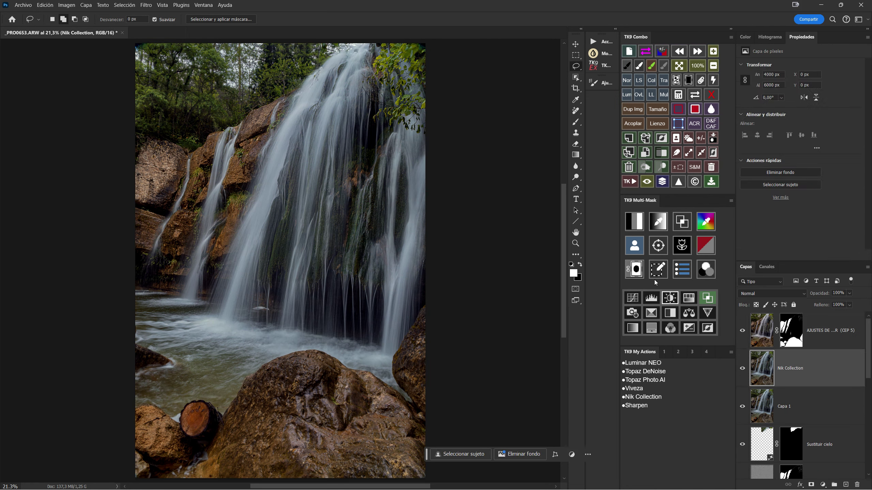
pyautogui.click(627, 171)
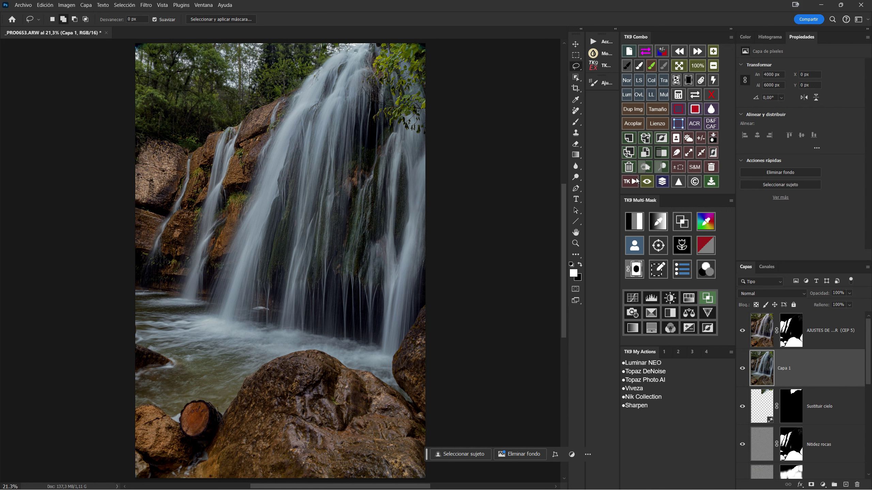
pyautogui.click(628, 168)
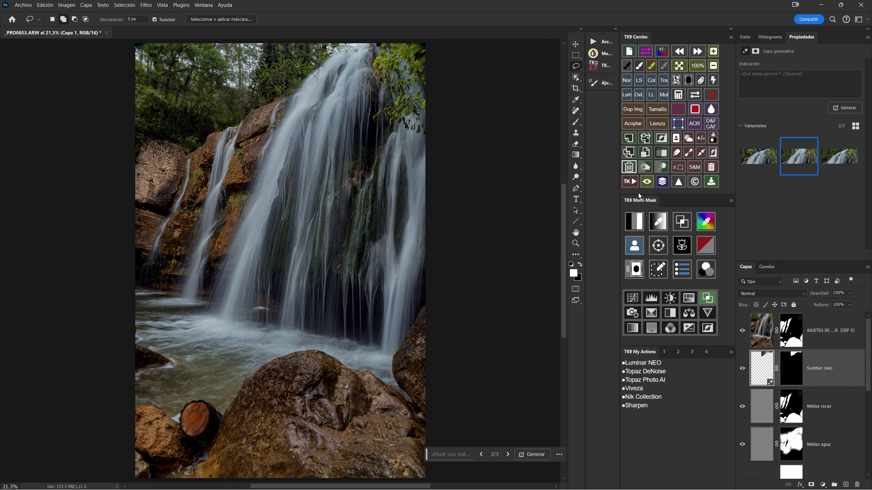
# - Compare the AJUSTES DE COLOR layer on and off and lower its opacity to 29%
pyautogui.click(743, 332)
pyautogui.click(742, 333)
pyautogui.click(742, 332)
pyautogui.click(848, 294)
pyautogui.moveTo(860, 305); pyautogui.dragTo(844, 304)
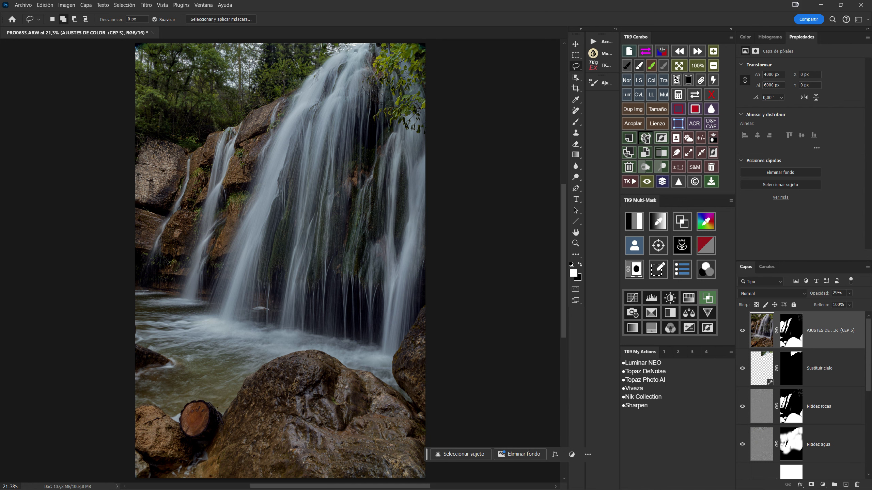
# - Stamp visible layers and apply the DARKMOOR Color Efex preset as a new layer
pyautogui.click(645, 138)
pyautogui.click(637, 397)
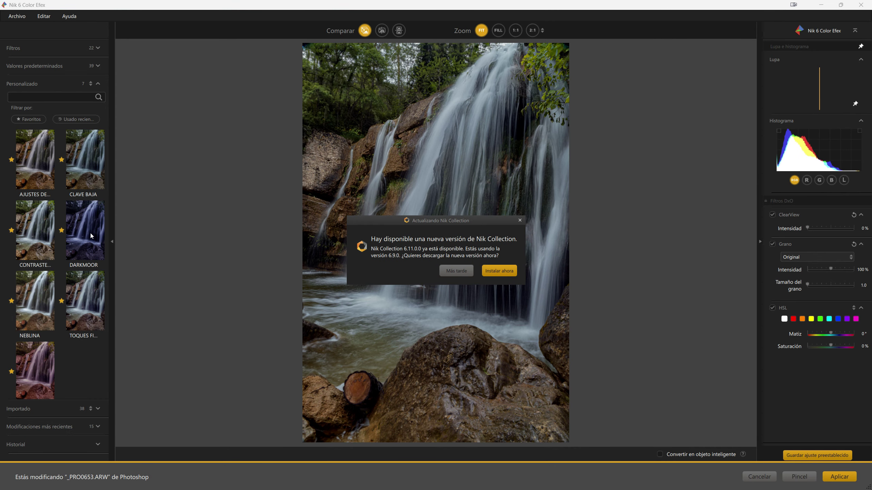
pyautogui.click(446, 271)
pyautogui.click(92, 237)
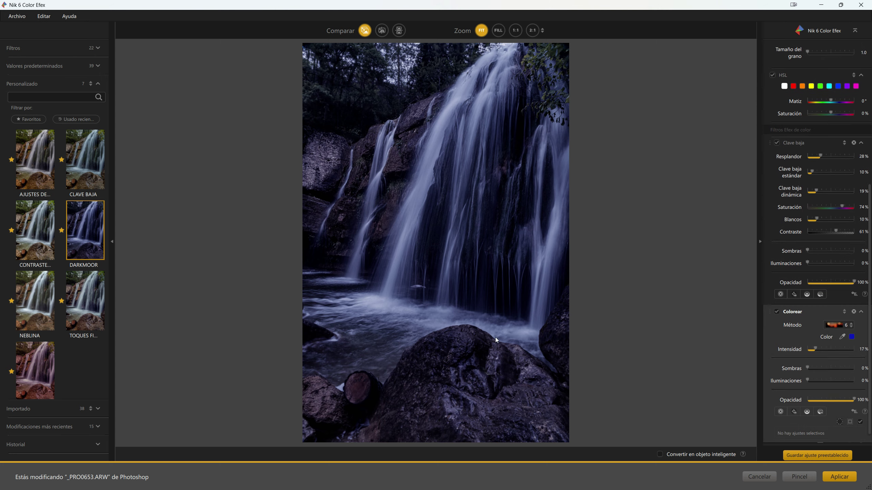
pyautogui.click(853, 477)
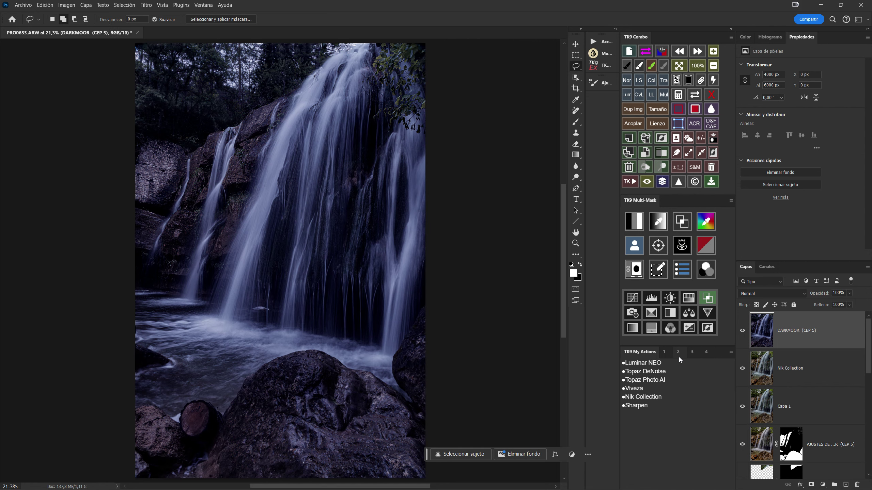
# - Mask the DARKMOOR layer with the Agua channel selection
pyautogui.click(769, 269)
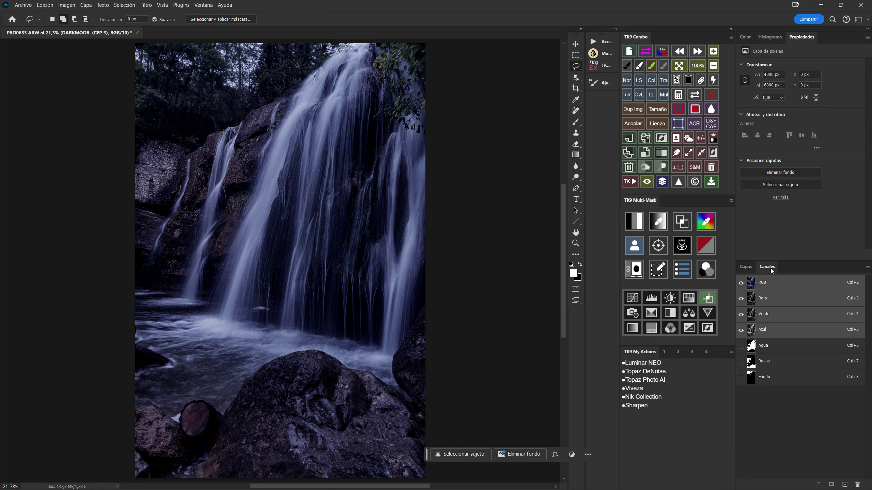
pyautogui.keyDown('ctrl'); pyautogui.click(768, 350); pyautogui.keyUp('ctrl')
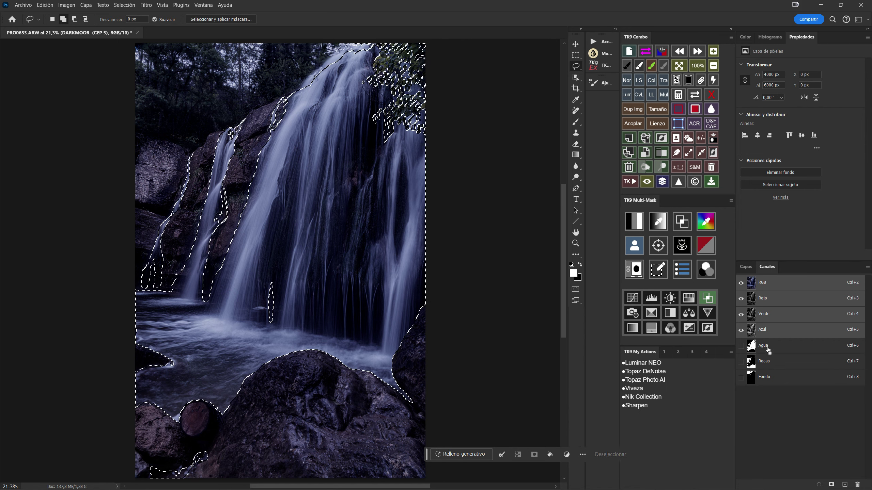
pyautogui.click(745, 267)
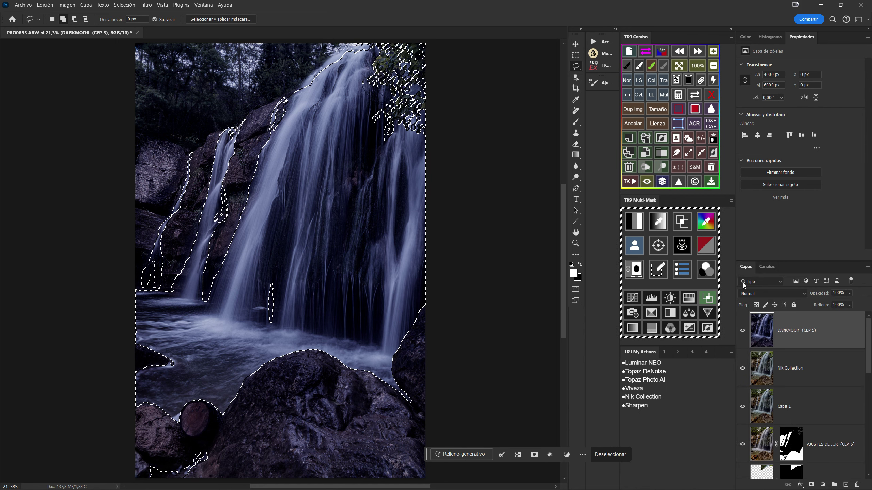
pyautogui.click(811, 485)
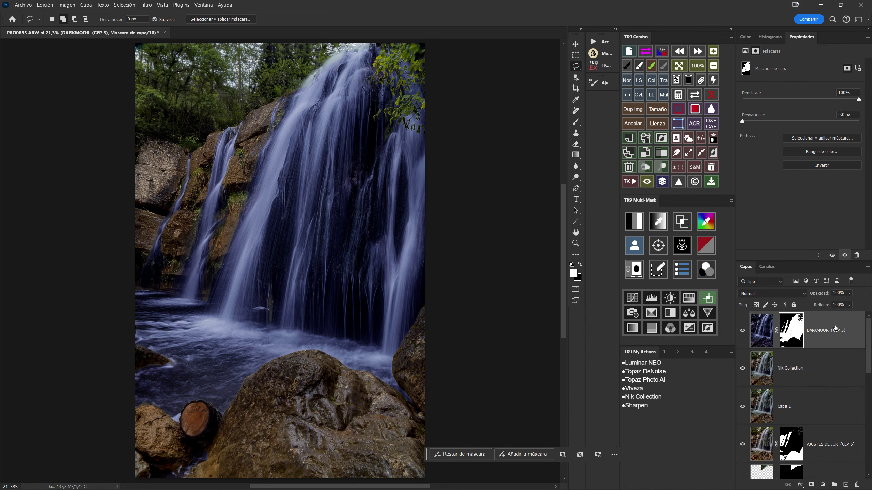
# - Compare DARKMOOR on and off and settle its opacity at 20%
pyautogui.click(850, 294)
pyautogui.moveTo(859, 303); pyautogui.dragTo(831, 303)
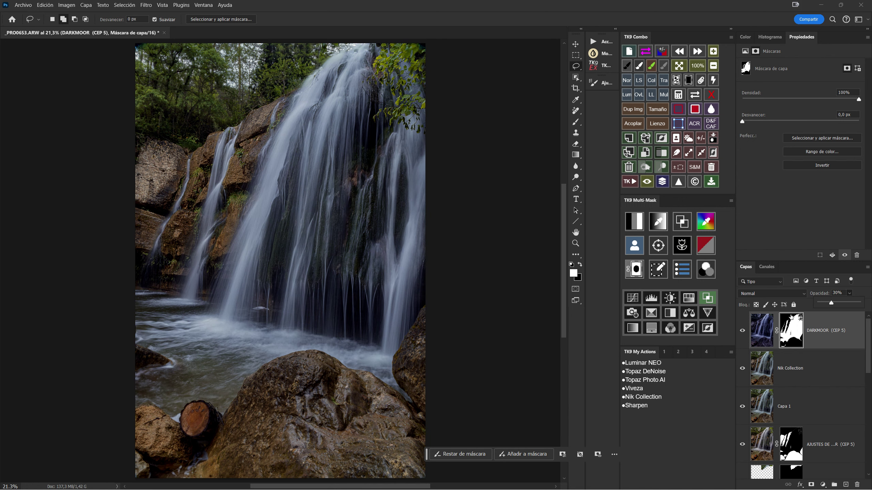
pyautogui.click(742, 332)
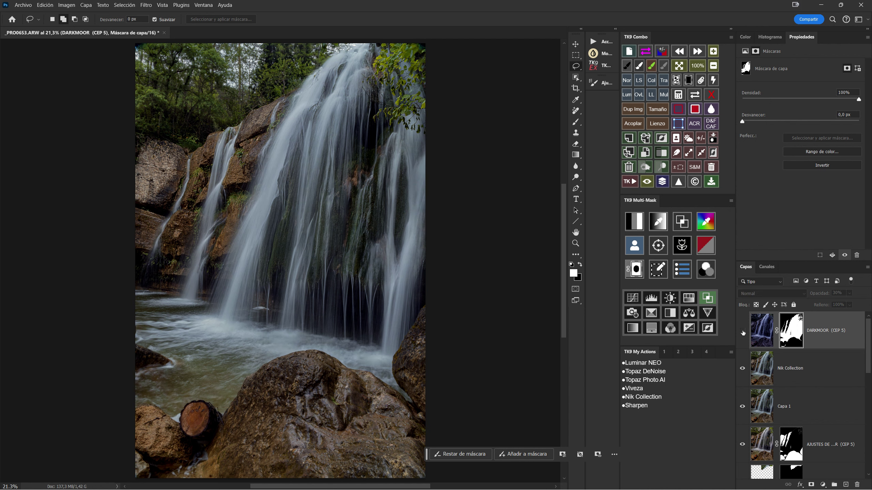
pyautogui.click(742, 332)
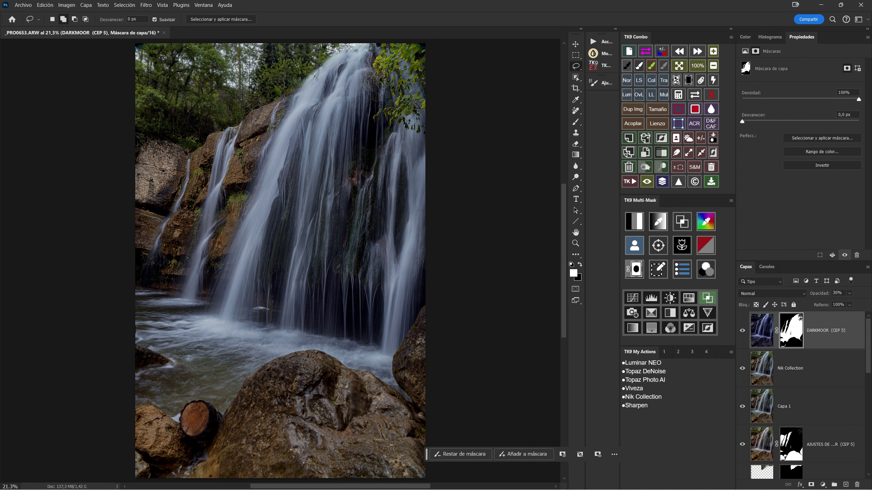
pyautogui.click(848, 294)
pyautogui.moveTo(840, 303); pyautogui.dragTo(834, 302)
pyautogui.click(742, 333)
pyautogui.click(764, 346)
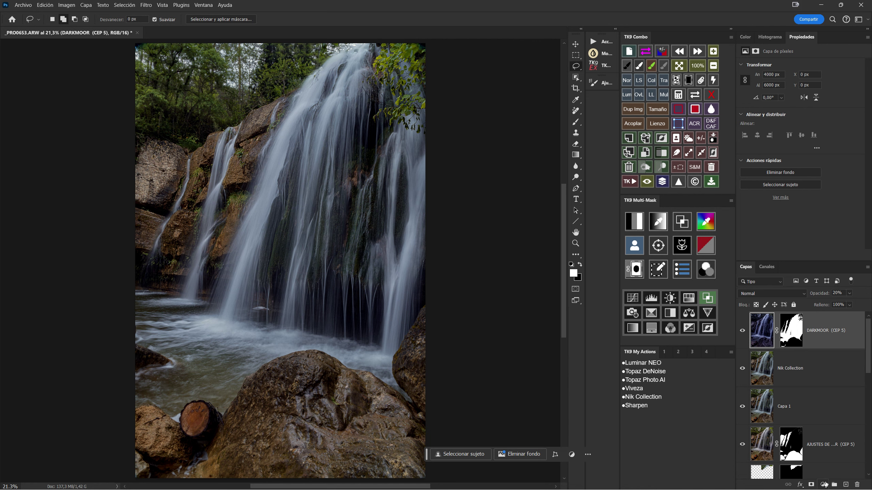
# - Add a Brillo/contraste adjustment layer clipped to the DARKMOOR layer
pyautogui.click(826, 484)
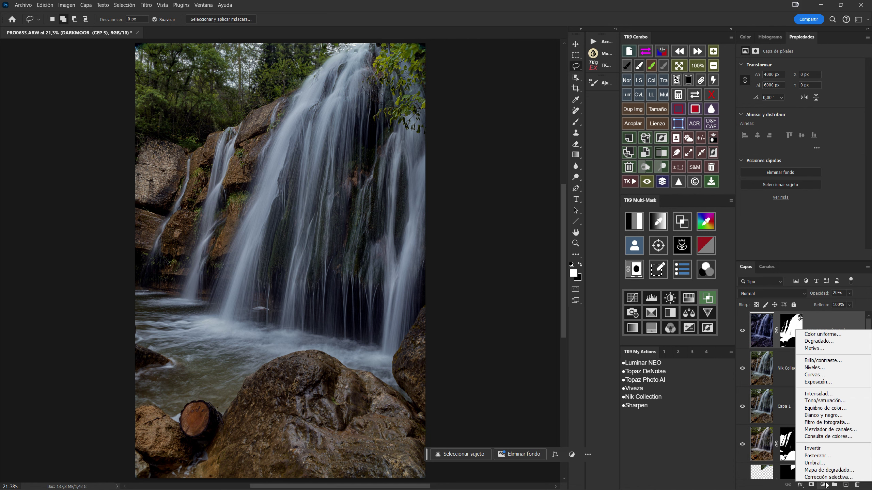
pyautogui.click(822, 361)
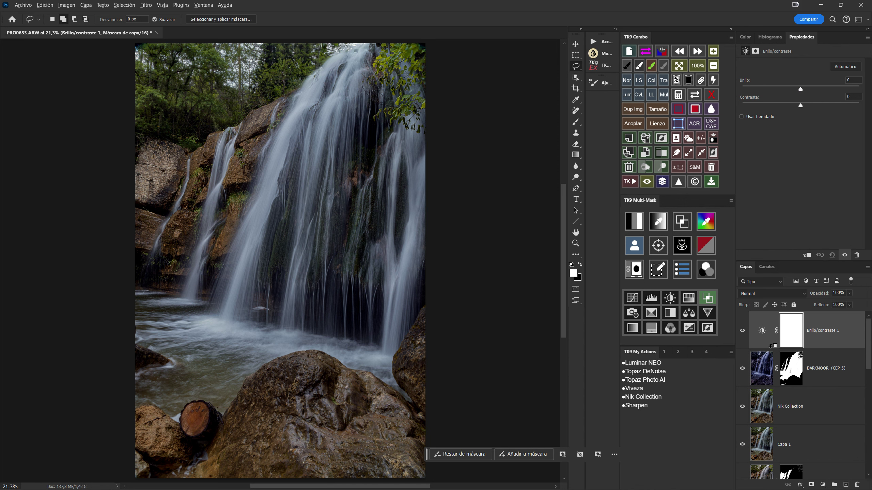
pyautogui.keyDown('alt'); pyautogui.click(768, 349); pyautogui.keyUp('alt')
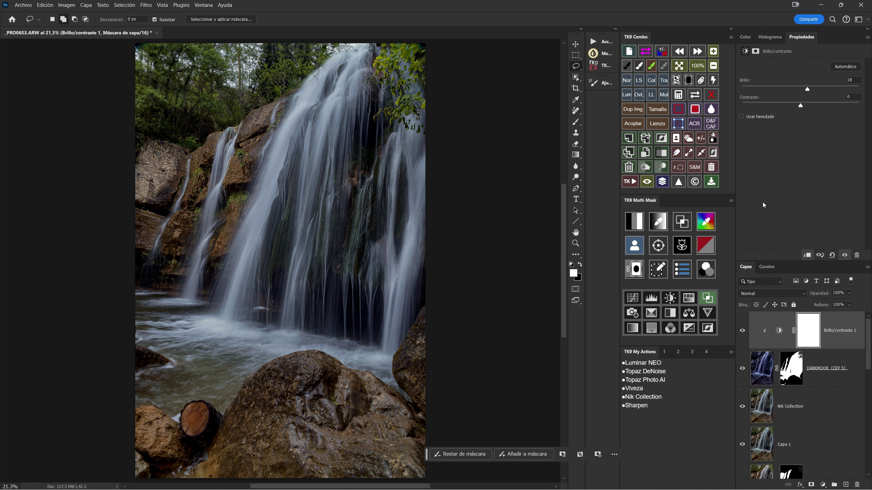
# - Toggle the Brillo/contraste layer's visibility off and on to compare the brightening
pyautogui.click(742, 331)
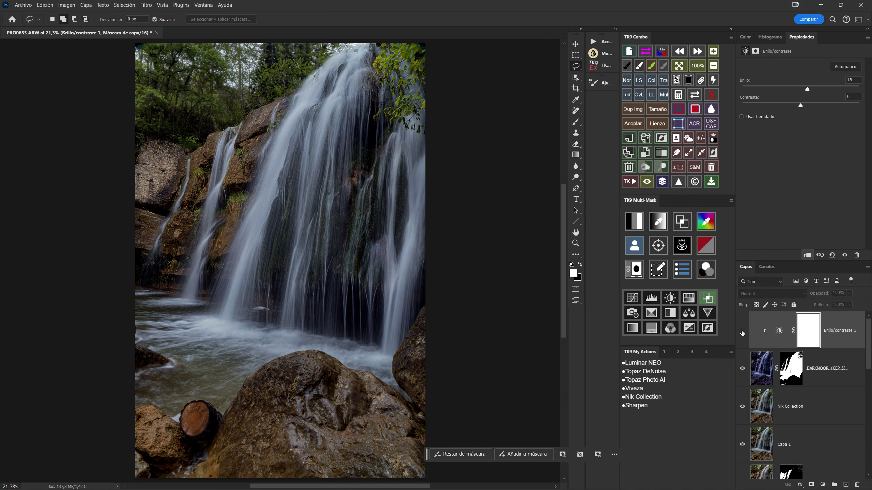
pyautogui.click(742, 331)
pyautogui.click(743, 330)
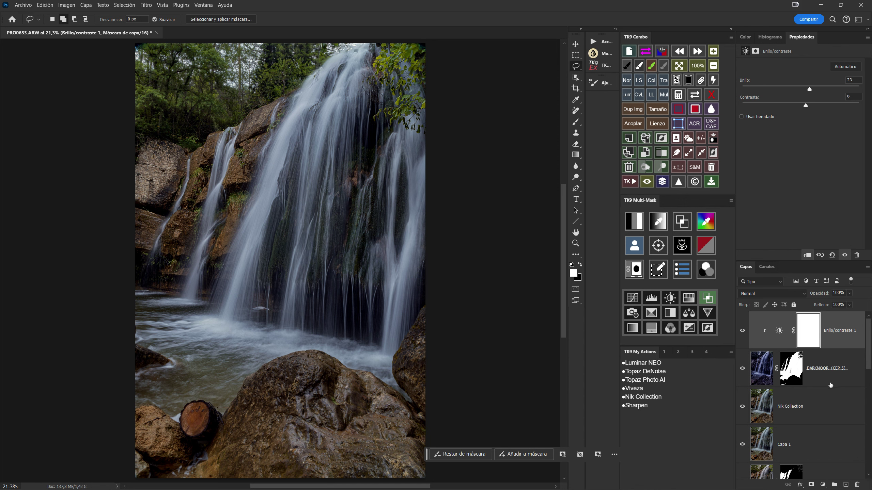
# - Delete the Nik Collection and Capa 1 layers
pyautogui.click(766, 410)
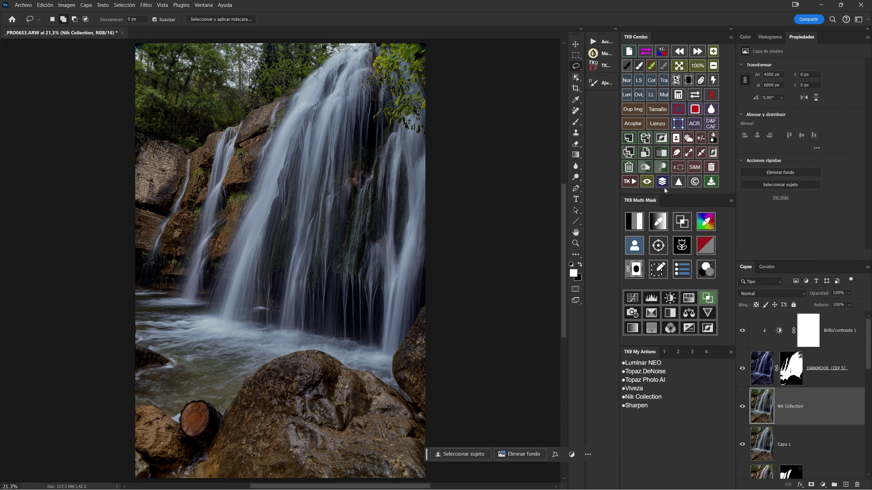
pyautogui.click(634, 172)
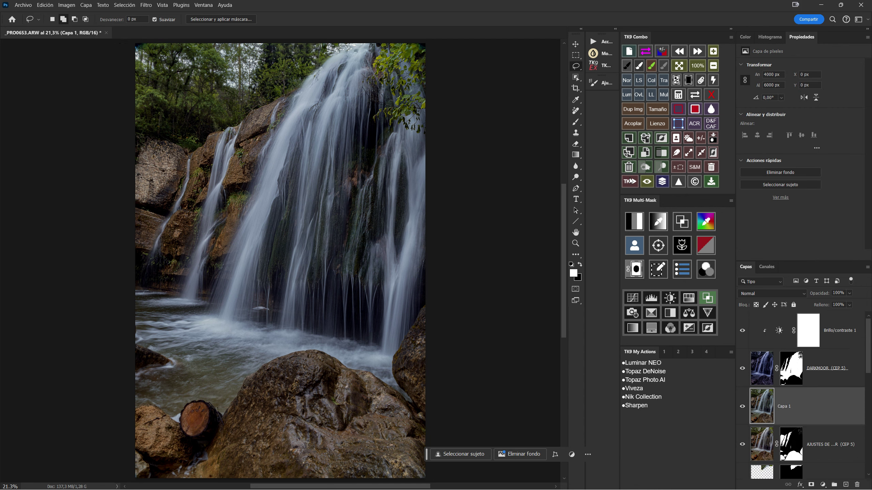
pyautogui.click(628, 167)
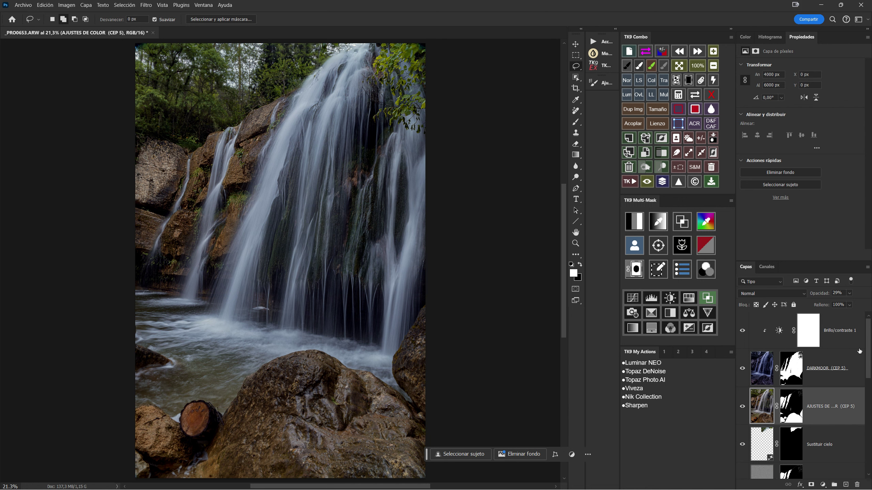
# - Group the DARKMOOR and AJUSTES DE COLOR layers into a group named 'Ajustes de color'
pyautogui.click(837, 338)
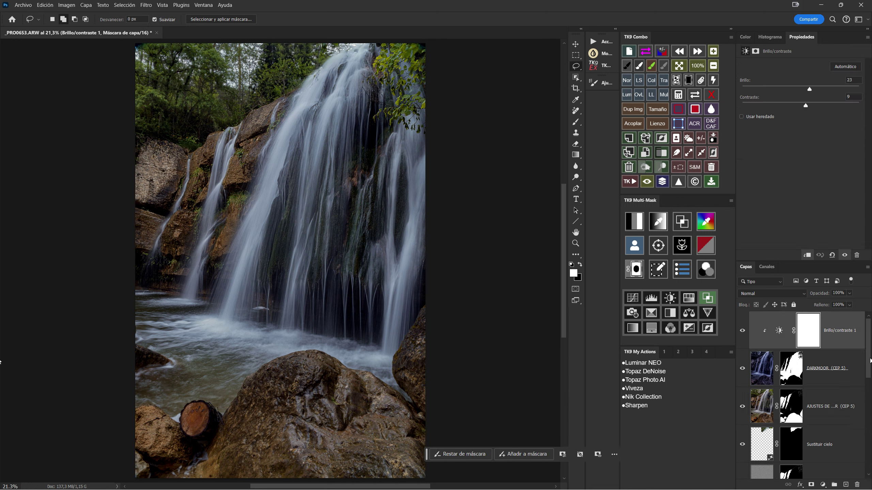
pyautogui.scroll(-3, 867, 353)
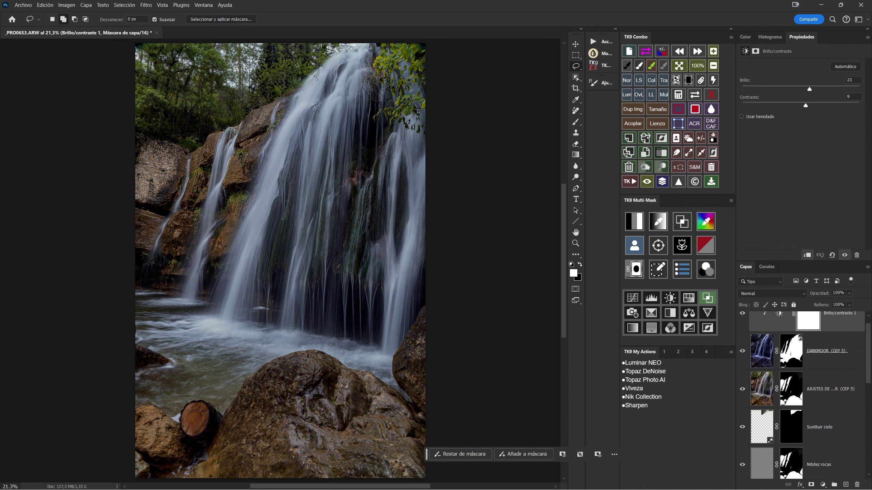
pyautogui.keyDown('shift'); pyautogui.click(840, 376); pyautogui.keyUp('shift')
pyautogui.moveTo(785, 327); pyautogui.dragTo(834, 484)
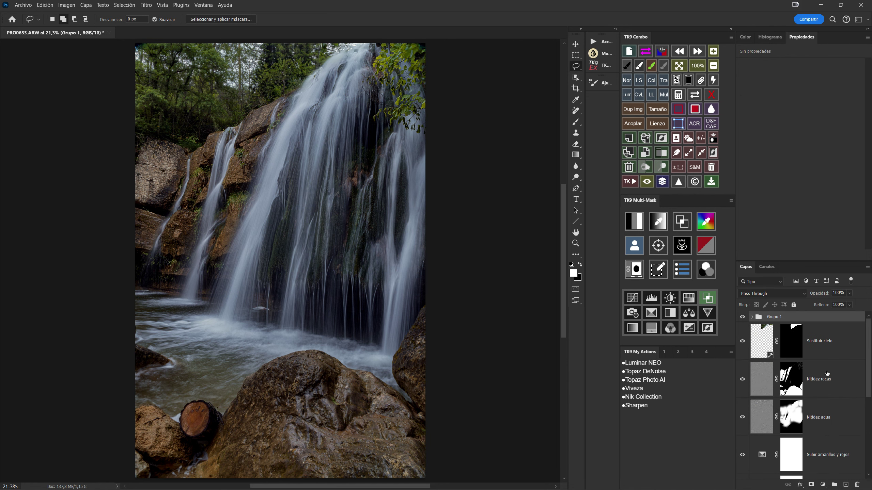
pyautogui.doubleClick(780, 317)
pyautogui.write('Ajustes de co')
pyautogui.write('lor')
pyautogui.press('Return')
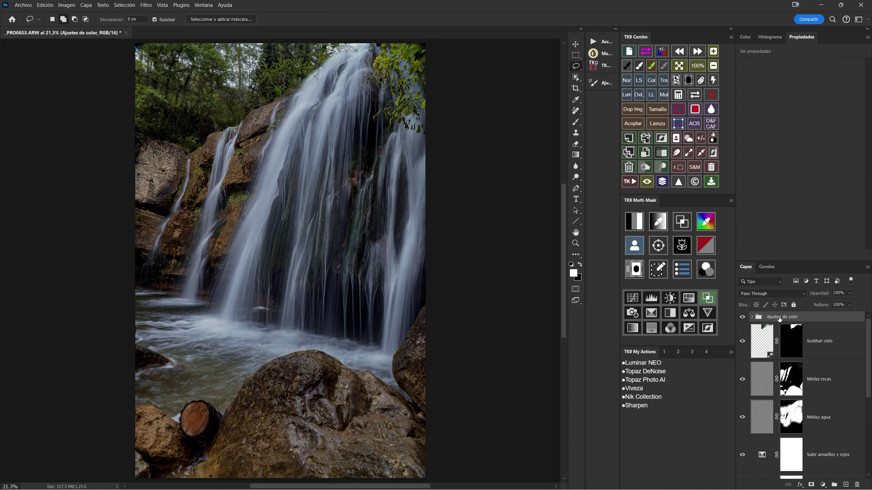
# - Toggle the Ajustes de color group's visibility to compare before and after
pyautogui.click(743, 318)
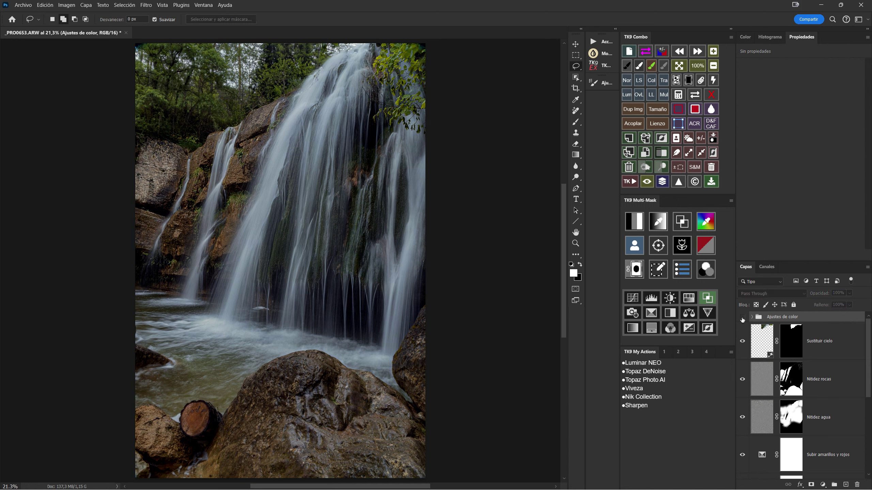
pyautogui.click(742, 318)
pyautogui.click(742, 318)
pyautogui.click(742, 318)
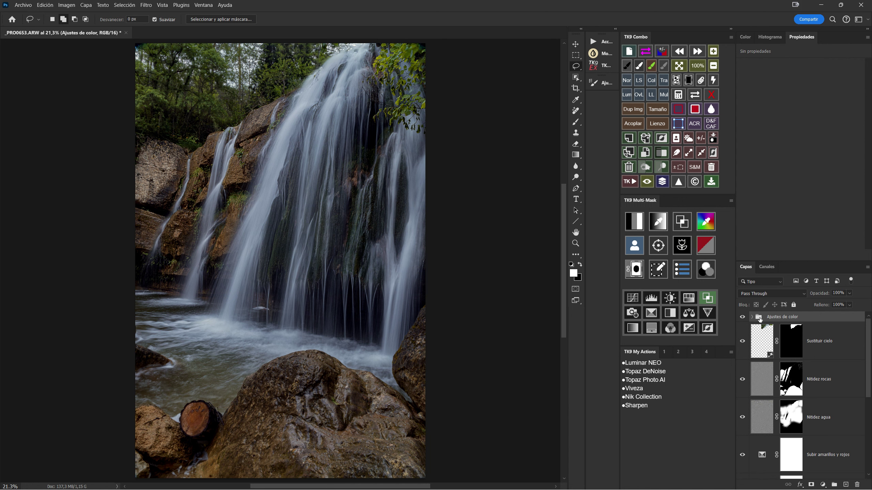
# - Run the Viñeteo action from the second TK9 actions set to create the vignette layer
pyautogui.click(674, 355)
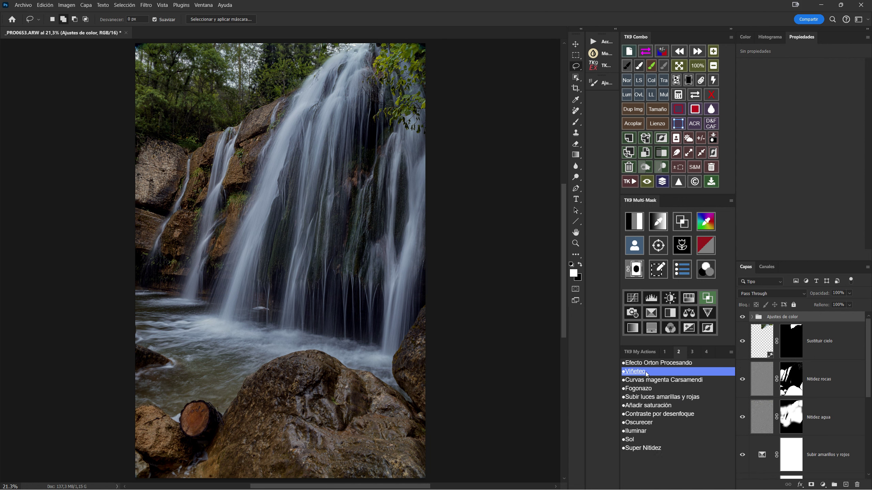
pyautogui.click(632, 364)
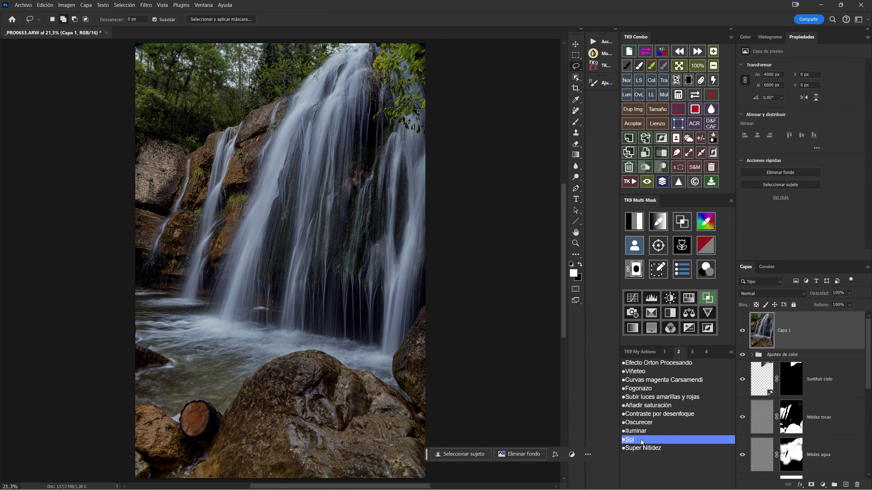
pyautogui.click(639, 374)
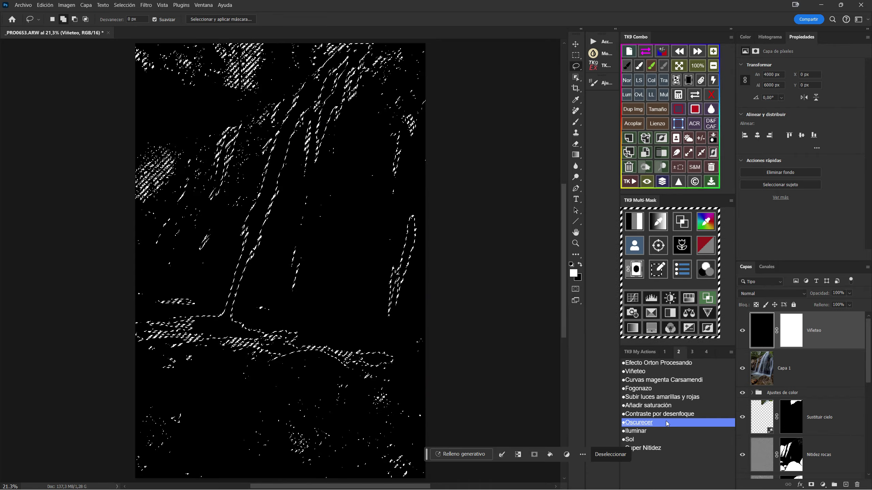
# - Target the Viñeteo layer mask, zoom out, and set up a black brush
pyautogui.click(795, 332)
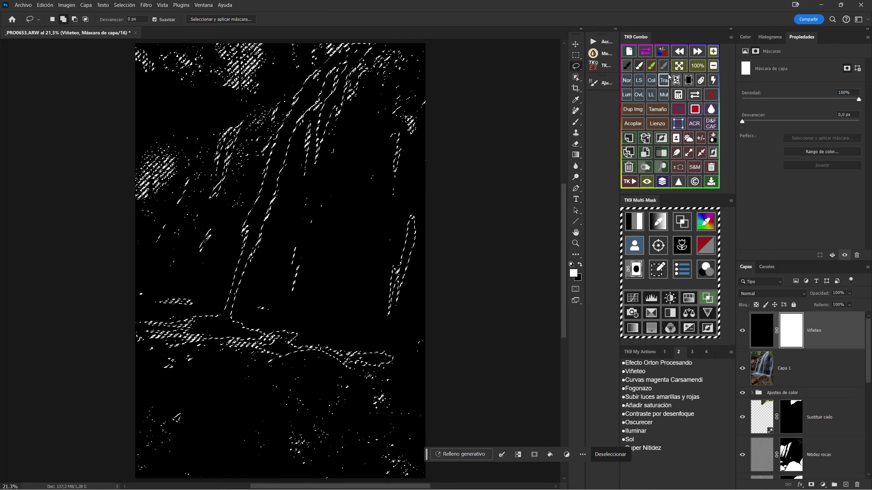
pyautogui.scroll(-2, 343, 192)
pyautogui.scroll(-2, 351, 198)
pyautogui.press('x')
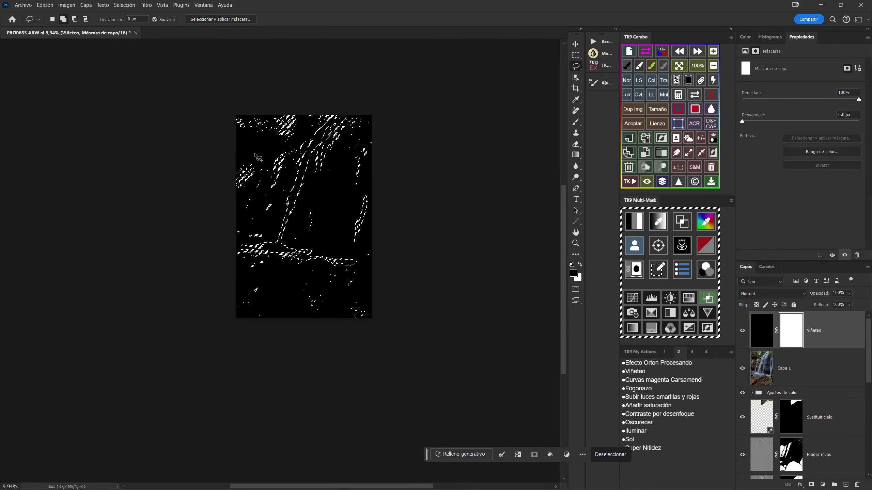
pyautogui.press('b')
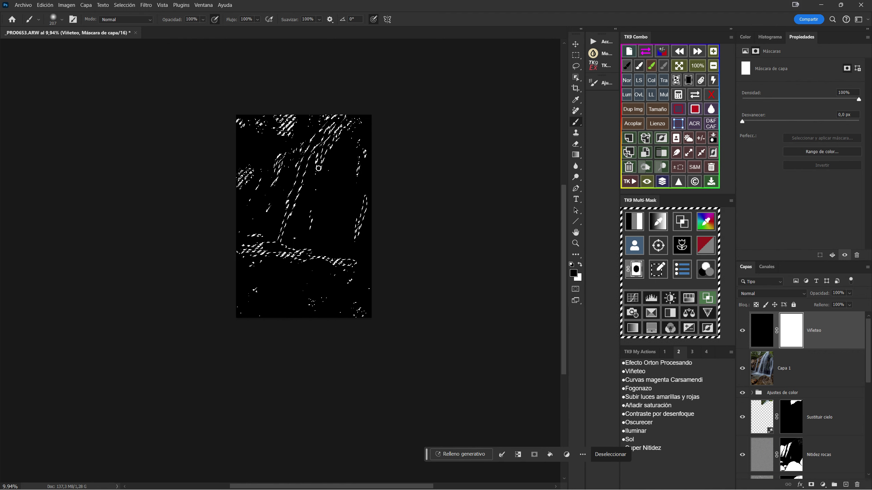
# - With a very large soft brush, mask the vignette off the waterfall's center and right side
pyautogui.moveTo(294, 187); pyautogui.dragTo(343, 193)
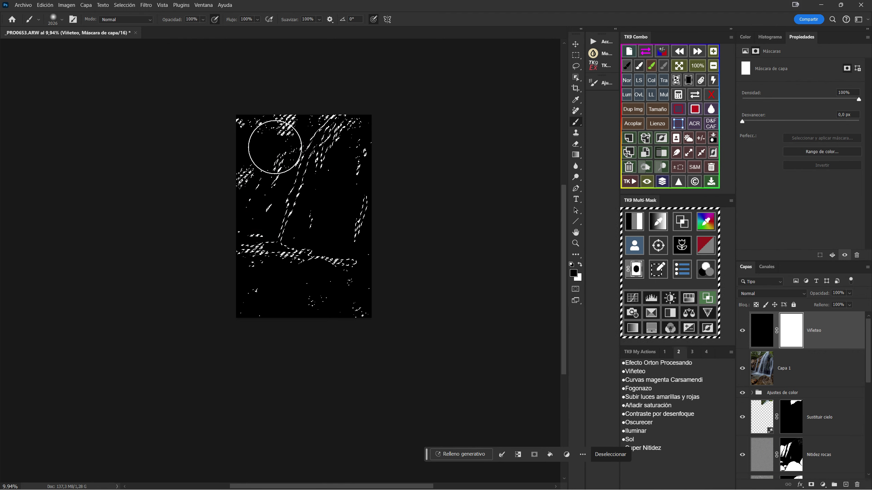
pyautogui.moveTo(252, 131); pyautogui.dragTo(442, 130)
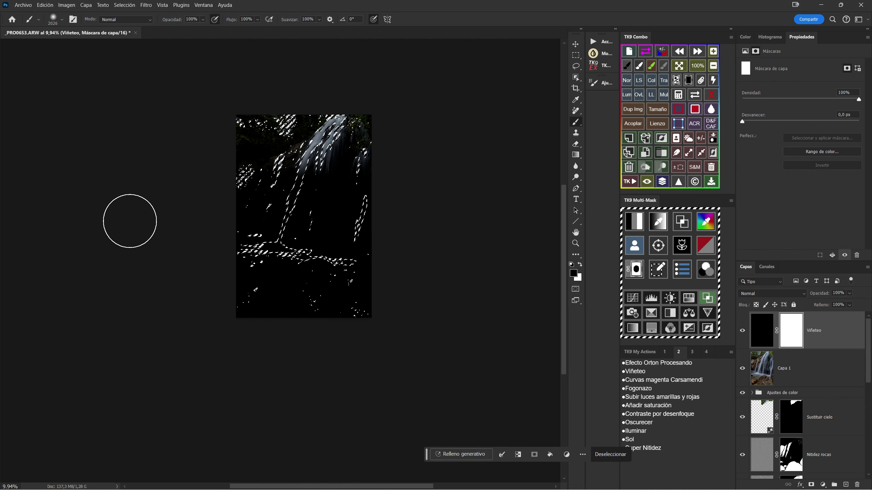
pyautogui.click(676, 169)
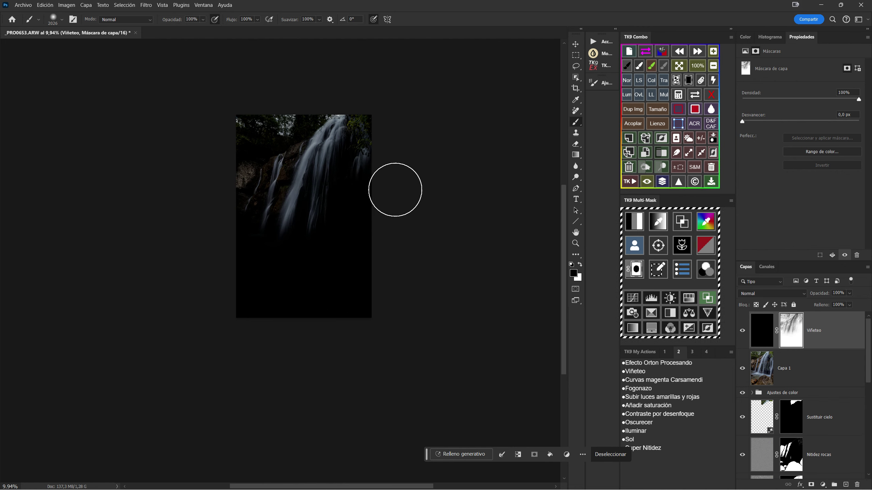
pyautogui.moveTo(317, 142)
pyautogui.mouseDown()
pyautogui.moveTo(264, 136)
pyautogui.moveTo(302, 146)
pyautogui.moveTo(259, 211)
pyautogui.moveTo(379, 152)
pyautogui.mouseUp()
pyautogui.moveTo(343, 300)
pyautogui.mouseDown()
pyautogui.moveTo(337, 210)
pyautogui.moveTo(327, 375)
pyautogui.moveTo(312, 280)
pyautogui.moveTo(272, 249)
pyautogui.moveTo(261, 351)
pyautogui.moveTo(245, 312)
pyautogui.moveTo(543, 314)
pyautogui.mouseUp()
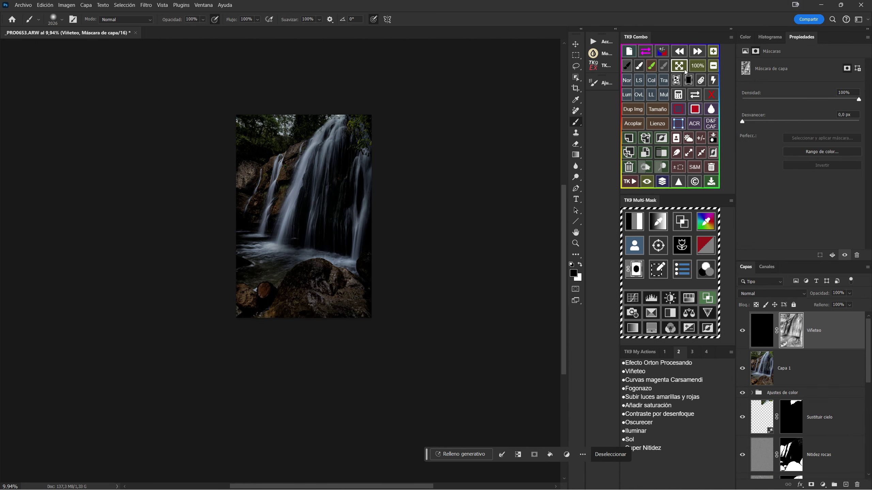
pyautogui.click(683, 68)
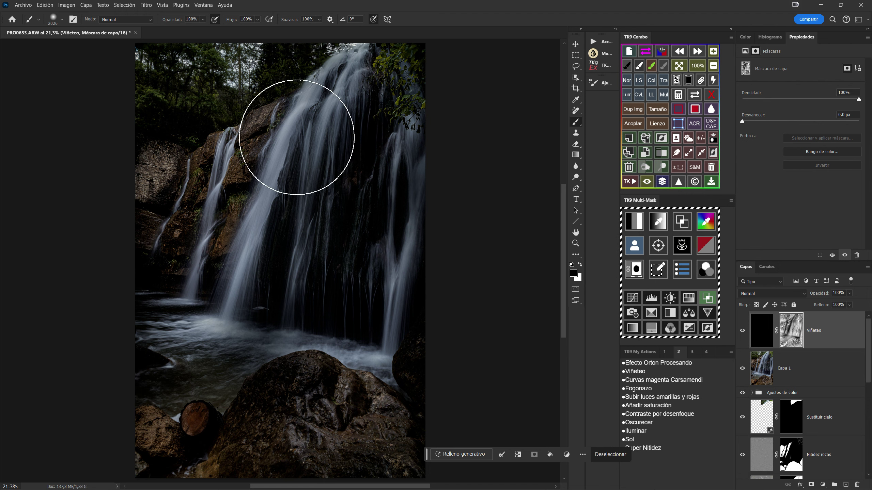
# - Refine the mask over the upper waterfall, right streams, foliage and foreground rocks
pyautogui.moveTo(297, 136); pyautogui.dragTo(140, 276)
pyautogui.moveTo(288, 110); pyautogui.dragTo(175, 283)
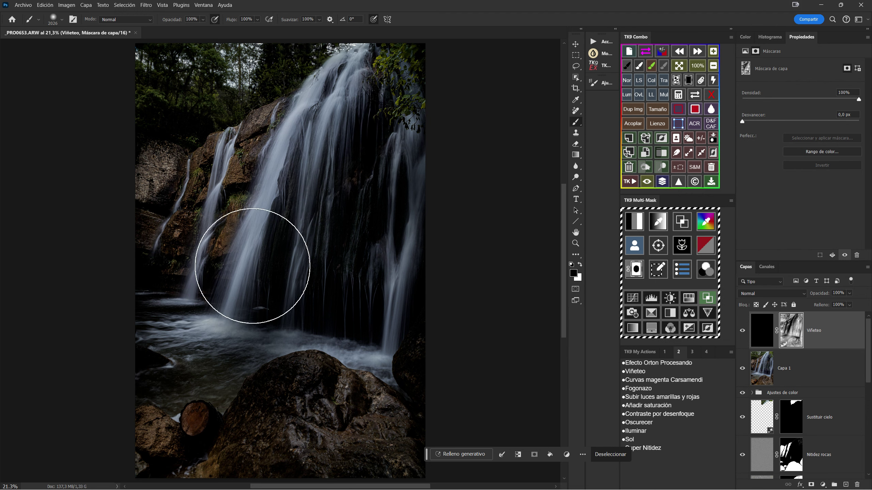
pyautogui.moveTo(252, 267); pyautogui.dragTo(353, 342)
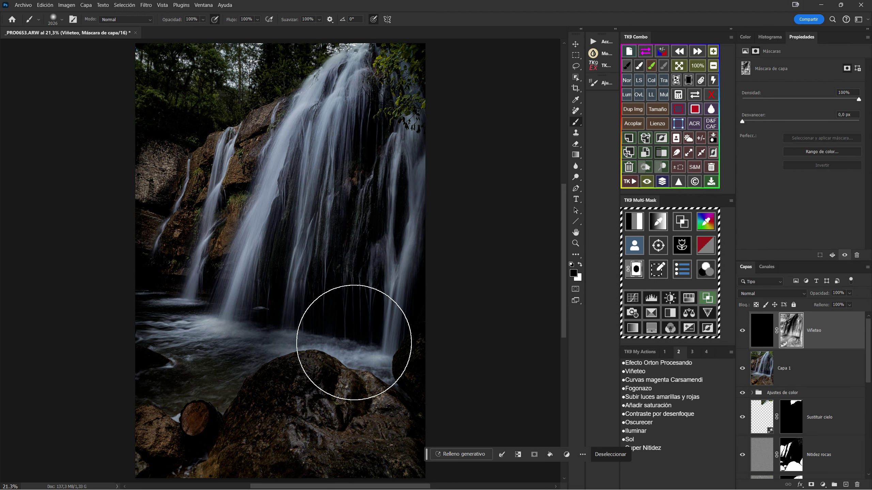
pyautogui.moveTo(369, 152); pyautogui.dragTo(364, 358)
pyautogui.moveTo(274, 410)
pyautogui.mouseDown()
pyautogui.moveTo(288, 399)
pyautogui.moveTo(233, 432)
pyautogui.moveTo(156, 444)
pyautogui.moveTo(99, 420)
pyautogui.moveTo(165, 331)
pyautogui.moveTo(261, 360)
pyautogui.mouseUp()
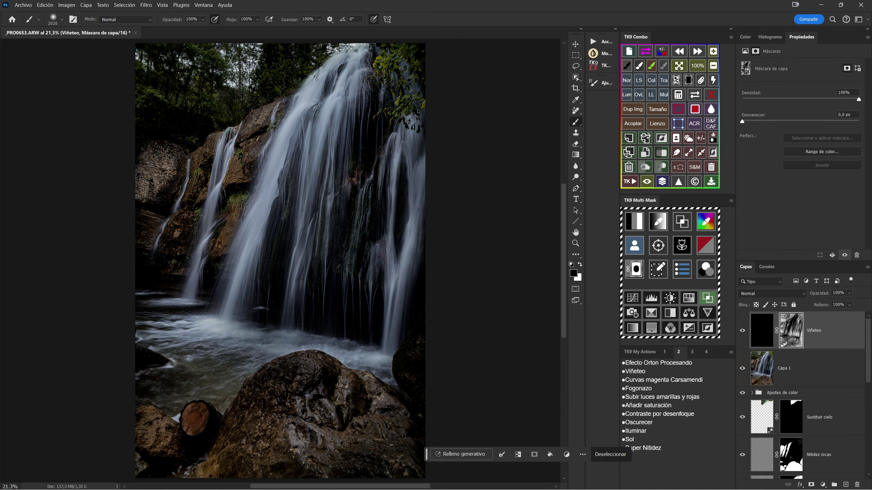
pyautogui.moveTo(411, 349)
pyautogui.mouseDown()
pyautogui.moveTo(374, 203)
pyautogui.moveTo(382, 147)
pyautogui.moveTo(373, 120)
pyautogui.moveTo(267, 99)
pyautogui.moveTo(222, 65)
pyautogui.mouseUp()
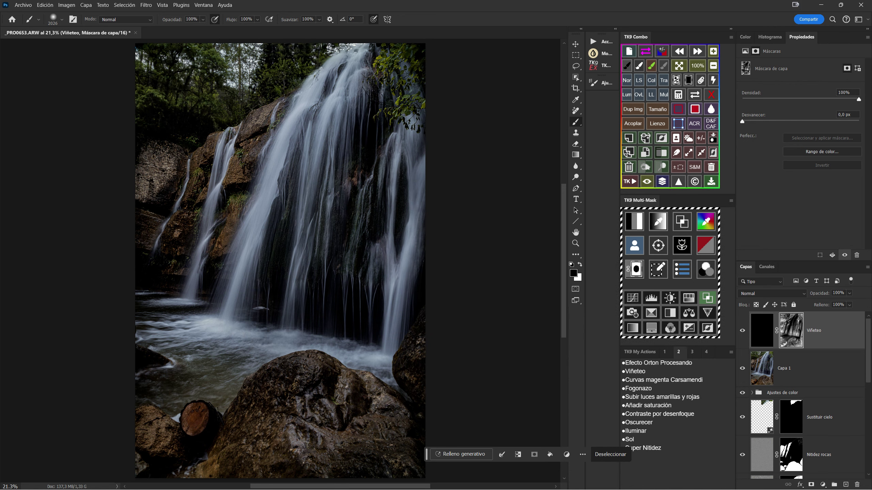
pyautogui.moveTo(413, 92); pyautogui.dragTo(404, 63)
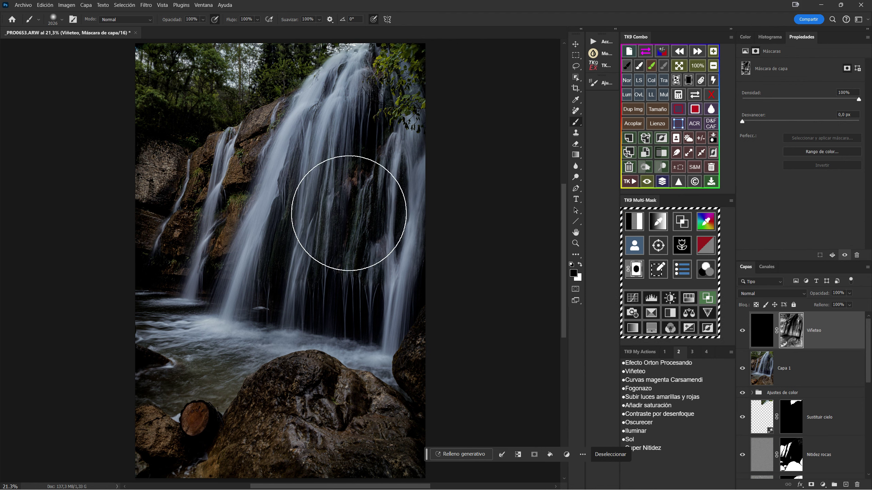
pyautogui.moveTo(296, 247)
pyautogui.mouseDown()
pyautogui.moveTo(259, 360)
pyautogui.moveTo(205, 352)
pyautogui.moveTo(206, 230)
pyautogui.moveTo(161, 403)
pyautogui.moveTo(367, 250)
pyautogui.moveTo(418, 370)
pyautogui.moveTo(360, 127)
pyautogui.moveTo(374, 82)
pyautogui.moveTo(362, 196)
pyautogui.mouseUp()
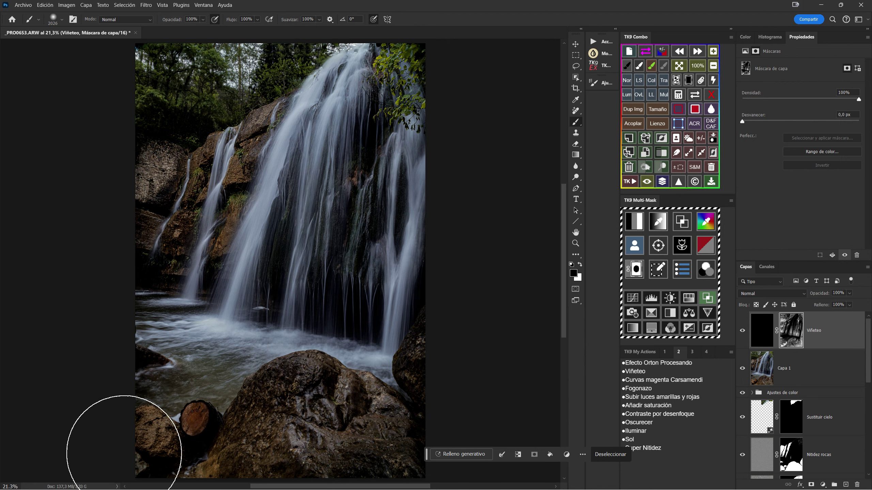
pyautogui.moveTo(448, 399); pyautogui.dragTo(399, 428)
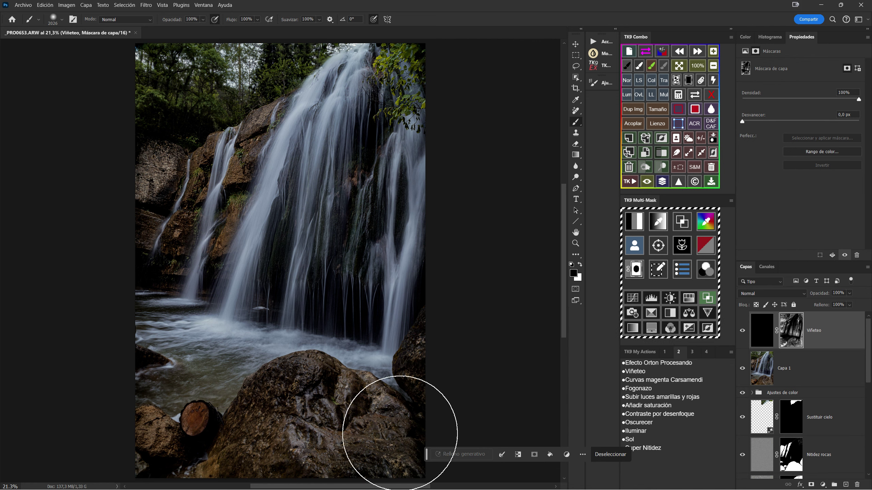
pyautogui.hscroll(-1, 309, 447)
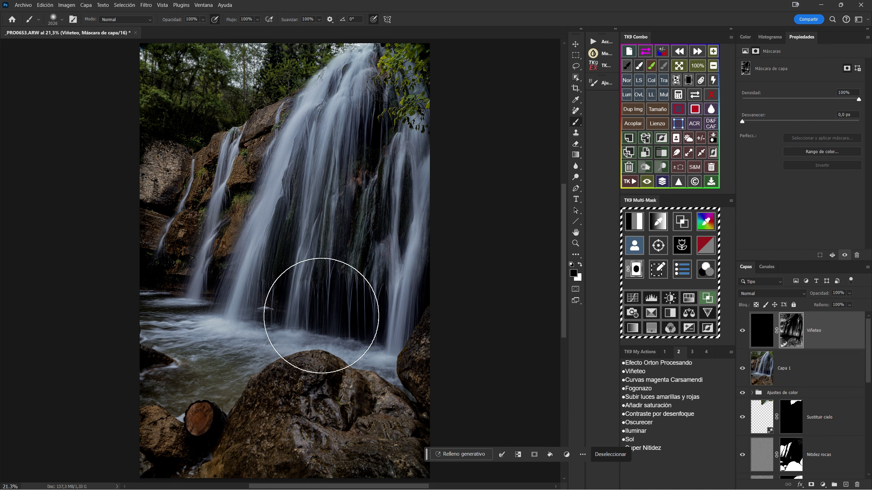
pyautogui.click(693, 101)
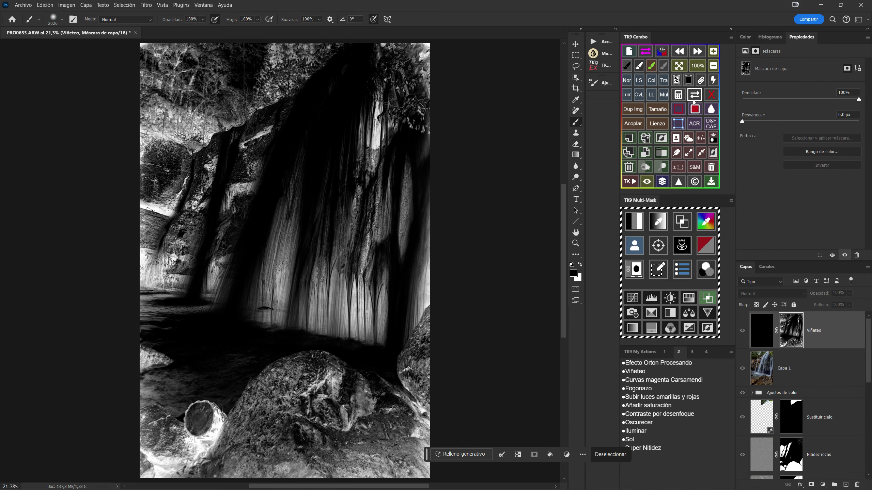
pyautogui.click(693, 101)
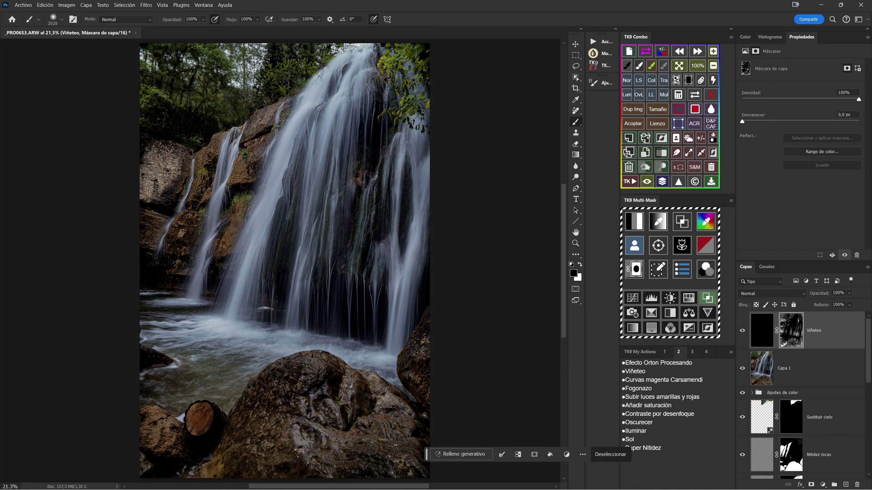
pyautogui.click(742, 331)
pyautogui.click(743, 332)
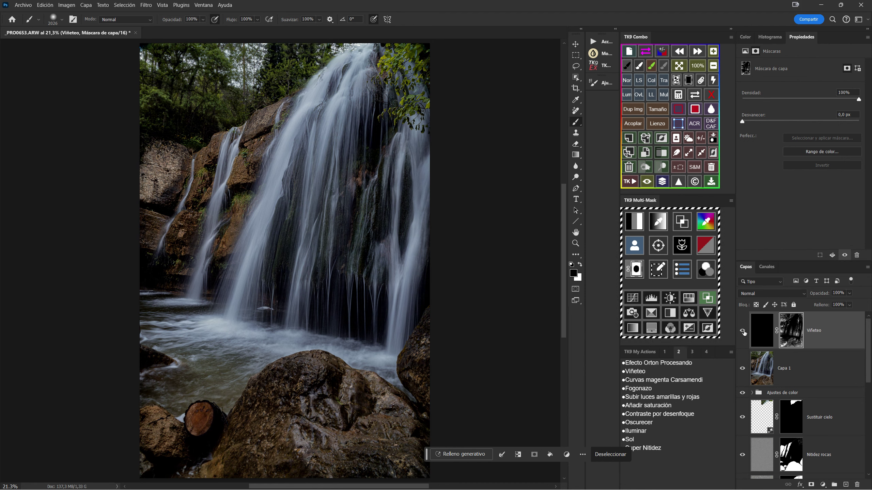
pyautogui.click(743, 332)
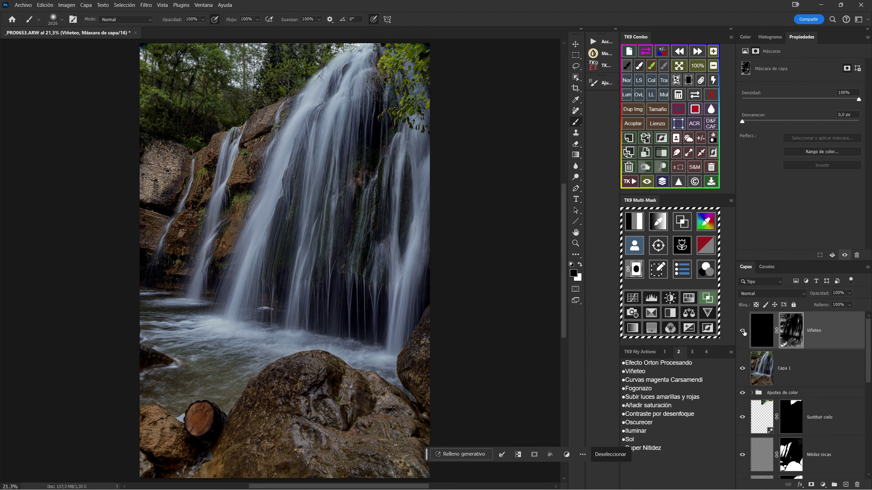
pyautogui.click(742, 331)
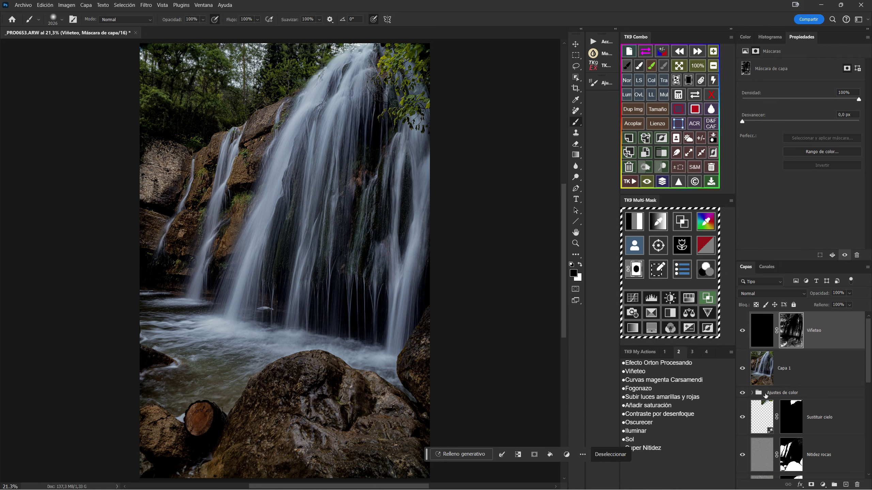
pyautogui.click(759, 373)
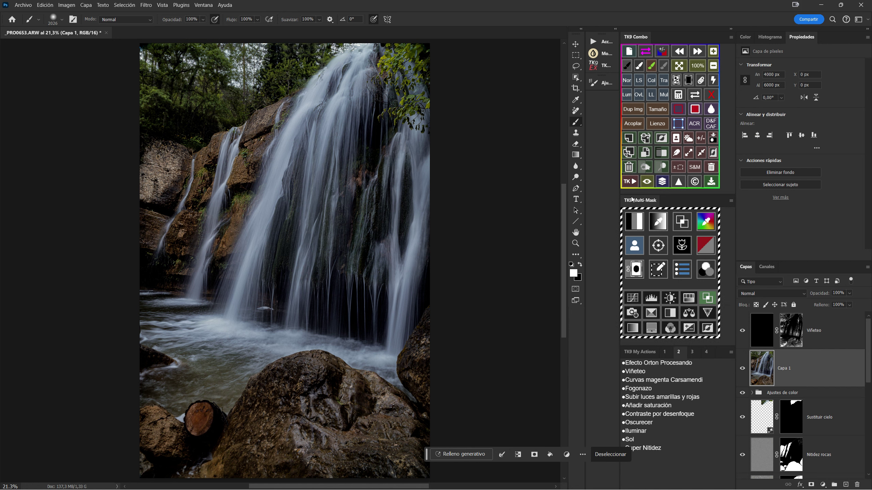
# - Delete the old Capa 1 and stamp all visible layers into a new top layer
pyautogui.click(629, 168)
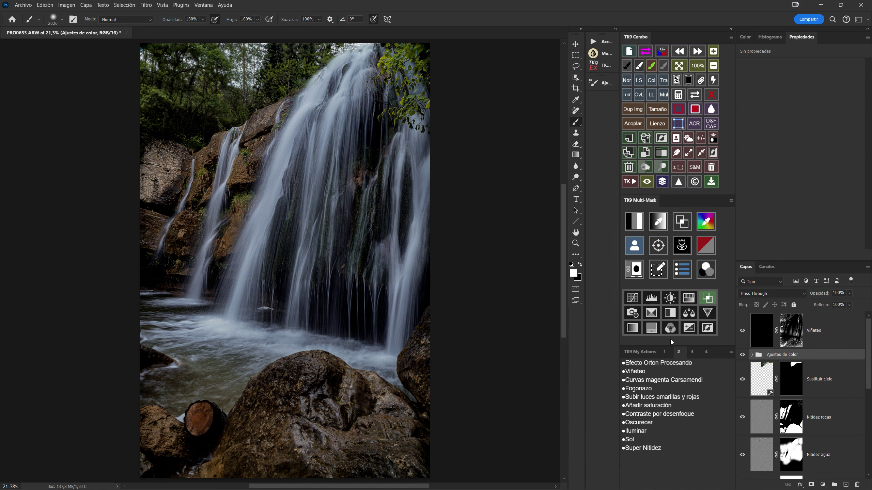
pyautogui.click(690, 390)
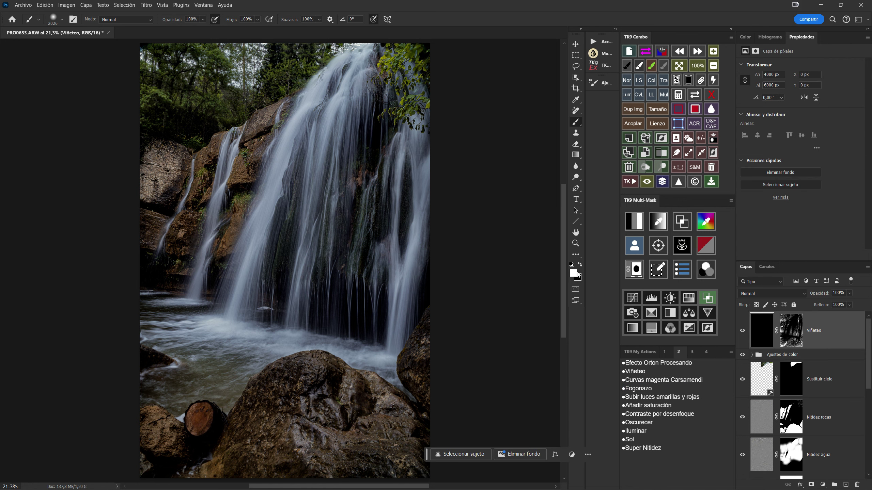
pyautogui.click(643, 141)
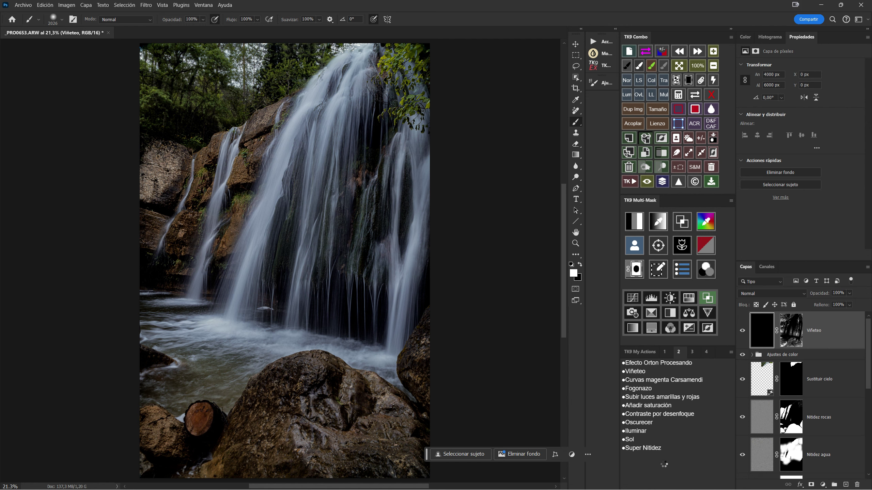
# - Check the merged image at 100%, then send it to Topaz Photo AI
pyautogui.click(635, 352)
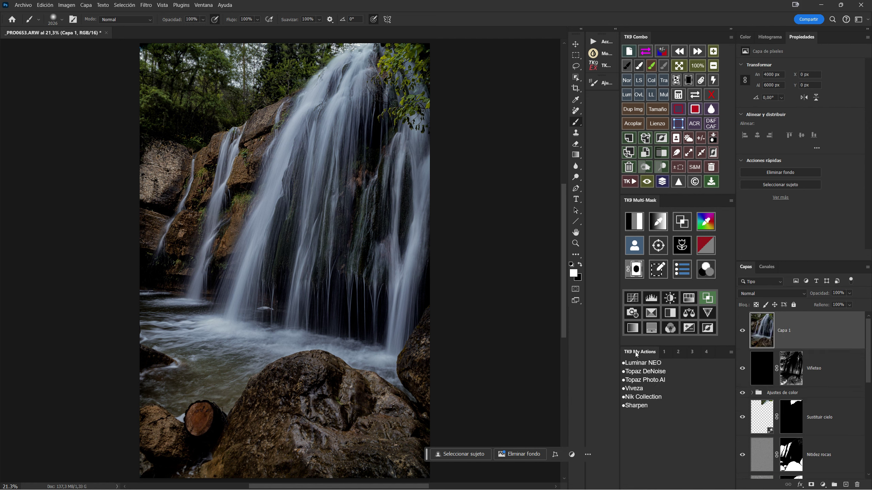
pyautogui.click(696, 67)
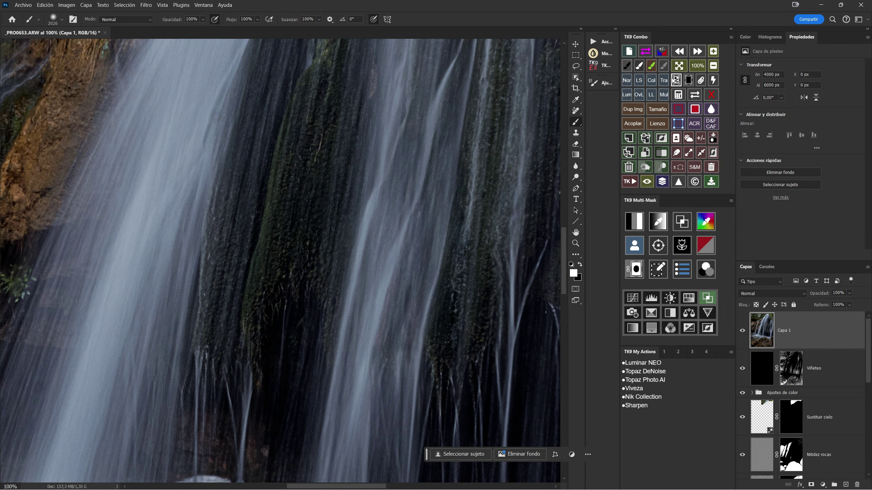
pyautogui.click(678, 67)
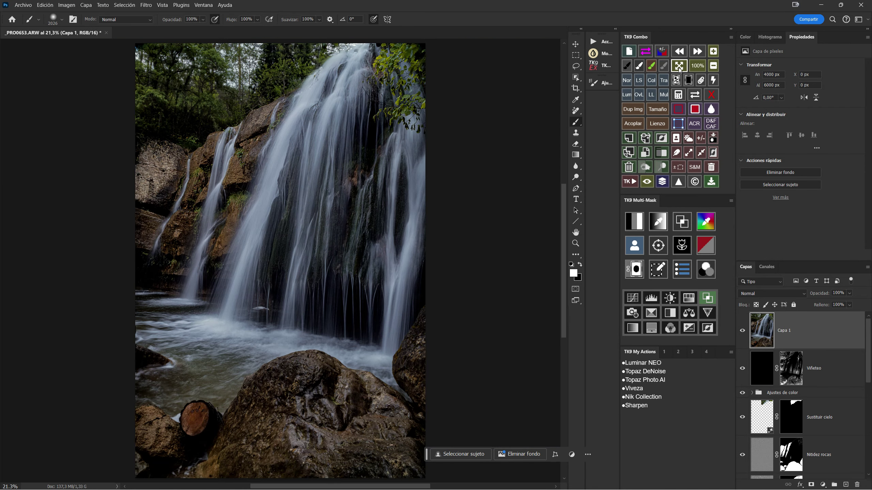
pyautogui.click(646, 380)
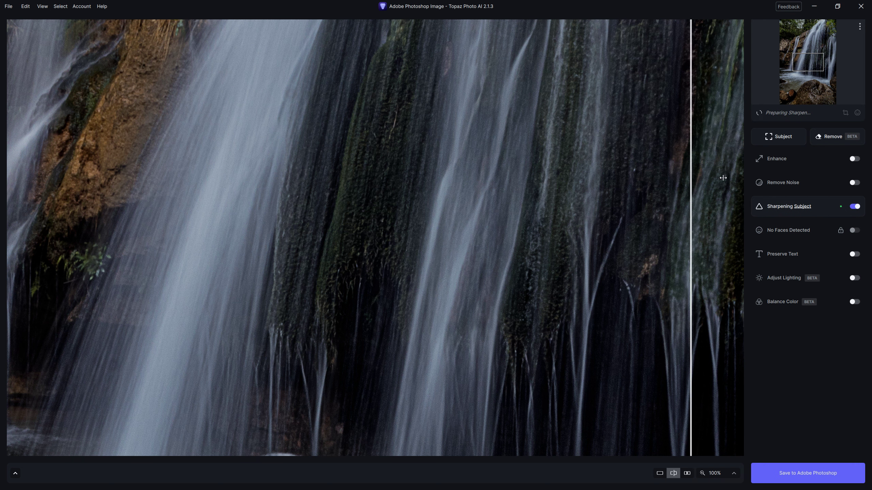
# - Compare the sharpened waterfall against the original using the split-view divider and navigator
pyautogui.moveTo(350, 235)
pyautogui.mouseDown()
pyautogui.moveTo(122, 240)
pyautogui.moveTo(671, 246)
pyautogui.moveTo(44, 265)
pyautogui.moveTo(658, 262)
pyautogui.moveTo(15, 281)
pyautogui.moveTo(726, 278)
pyautogui.moveTo(10, 281)
pyautogui.moveTo(268, 291)
pyautogui.moveTo(559, 288)
pyautogui.moveTo(192, 295)
pyautogui.moveTo(550, 299)
pyautogui.moveTo(11, 302)
pyautogui.moveTo(738, 302)
pyautogui.moveTo(259, 324)
pyautogui.moveTo(288, 309)
pyautogui.mouseUp()
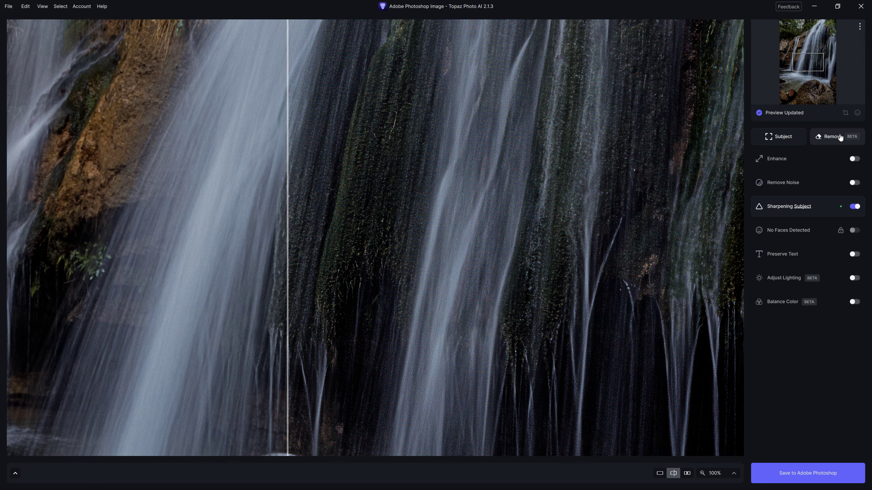
pyautogui.moveTo(809, 67); pyautogui.dragTo(811, 31)
pyautogui.moveTo(287, 157)
pyautogui.mouseDown()
pyautogui.moveTo(742, 161)
pyautogui.moveTo(43, 258)
pyautogui.moveTo(160, 259)
pyautogui.mouseUp()
pyautogui.click(811, 95)
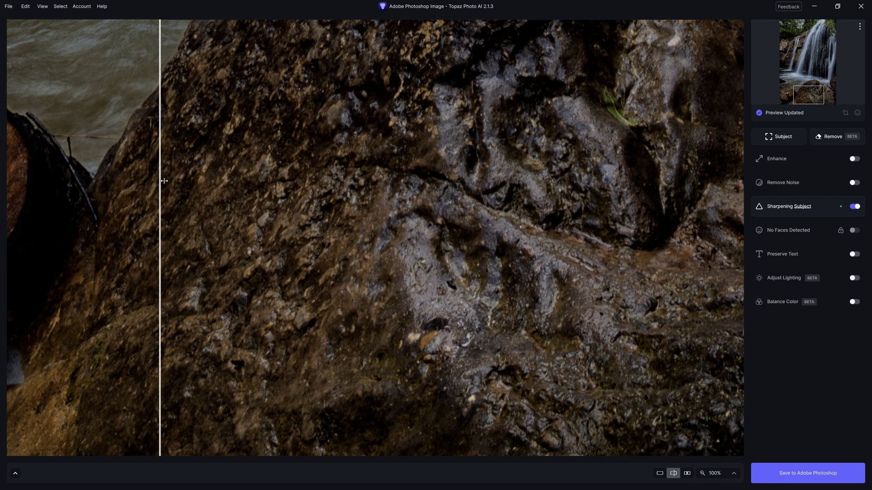
pyautogui.moveTo(817, 95); pyautogui.dragTo(813, 86)
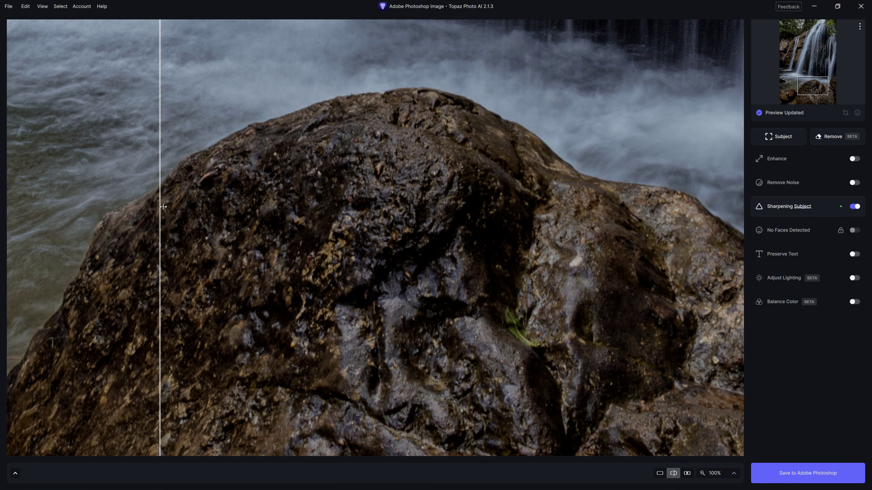
# - Check the noise-reduced rocks and waterfall, then save the result back to Photoshop
pyautogui.moveTo(158, 206)
pyautogui.mouseDown()
pyautogui.moveTo(85, 343)
pyautogui.moveTo(142, 378)
pyautogui.moveTo(132, 379)
pyautogui.moveTo(198, 381)
pyautogui.mouseUp()
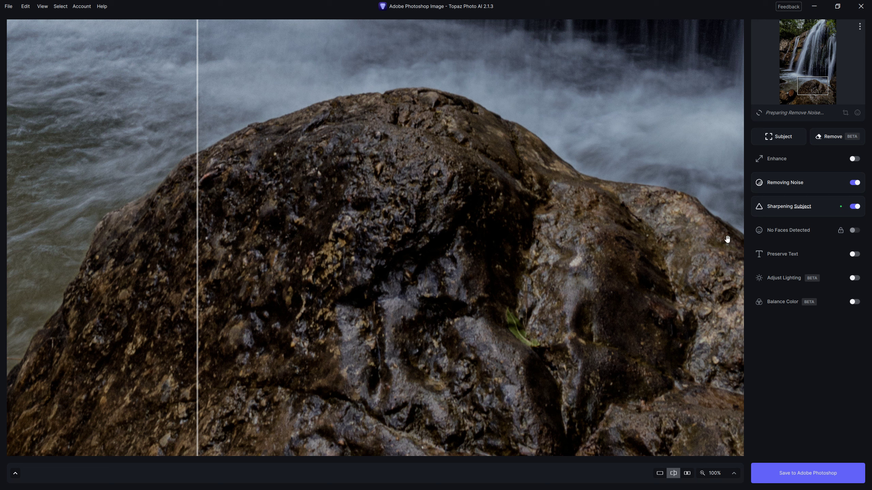
pyautogui.moveTo(198, 183)
pyautogui.mouseDown()
pyautogui.moveTo(156, 233)
pyautogui.moveTo(716, 261)
pyautogui.moveTo(110, 287)
pyautogui.moveTo(343, 279)
pyautogui.mouseUp()
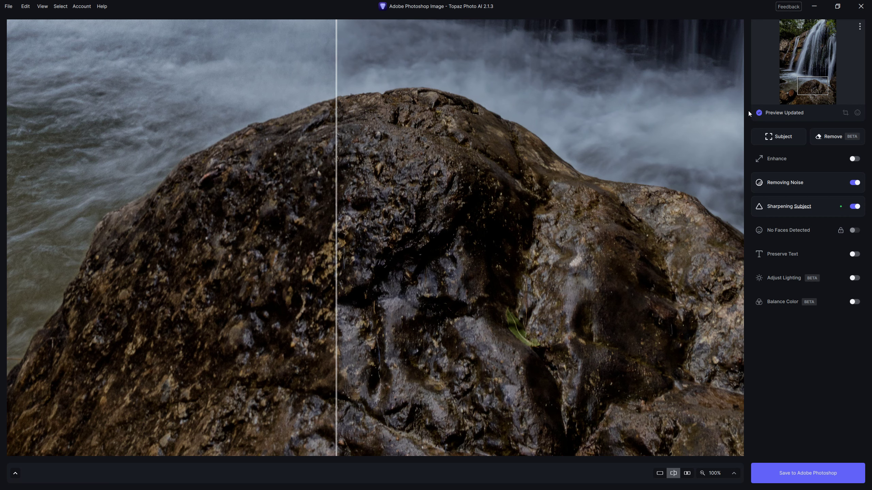
pyautogui.click(812, 68)
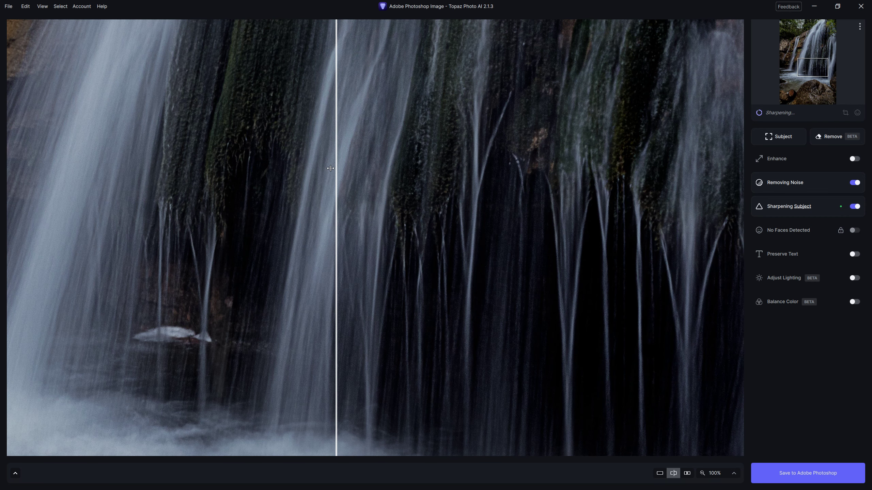
pyautogui.moveTo(336, 171)
pyautogui.mouseDown()
pyautogui.moveTo(752, 189)
pyautogui.moveTo(150, 243)
pyautogui.mouseUp()
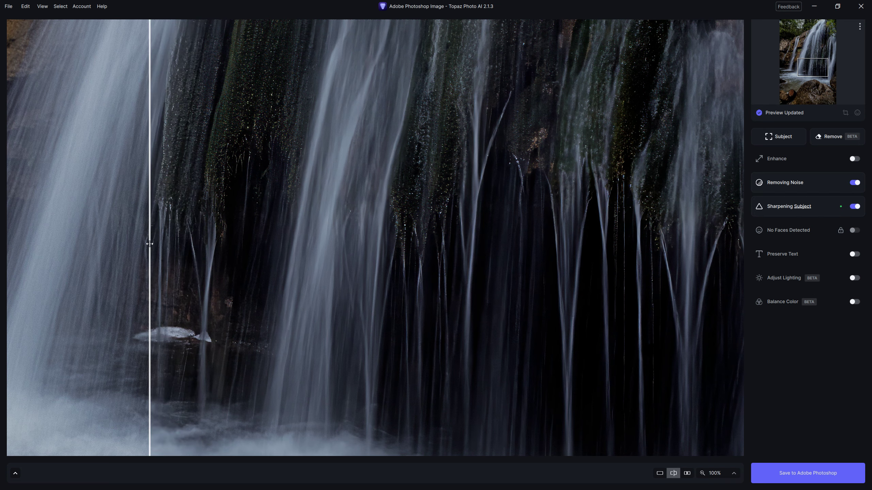
pyautogui.click(805, 476)
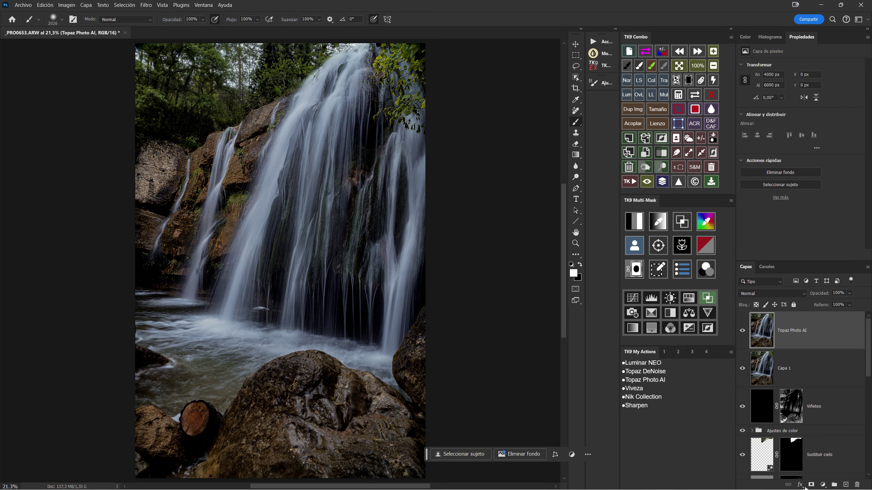
# - Delete the old merged Capa 1 and select the Topaz Photo AI layer
pyautogui.click(755, 372)
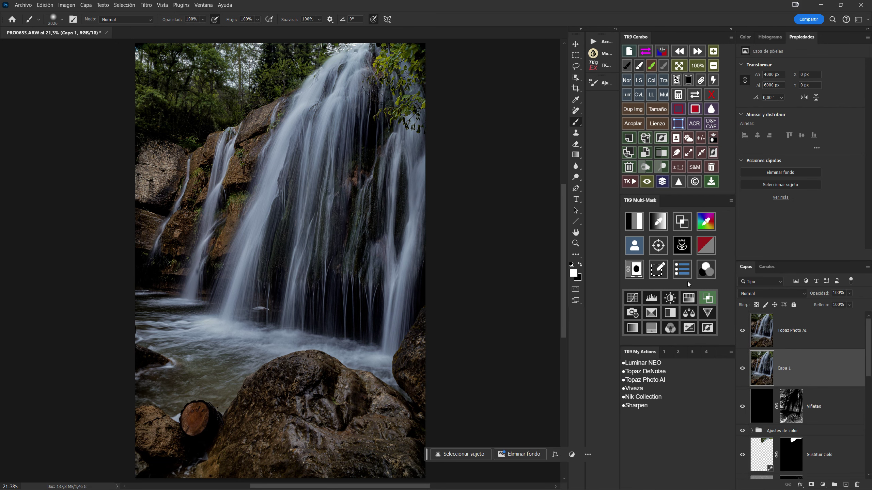
pyautogui.press('Delete')
pyautogui.click(762, 332)
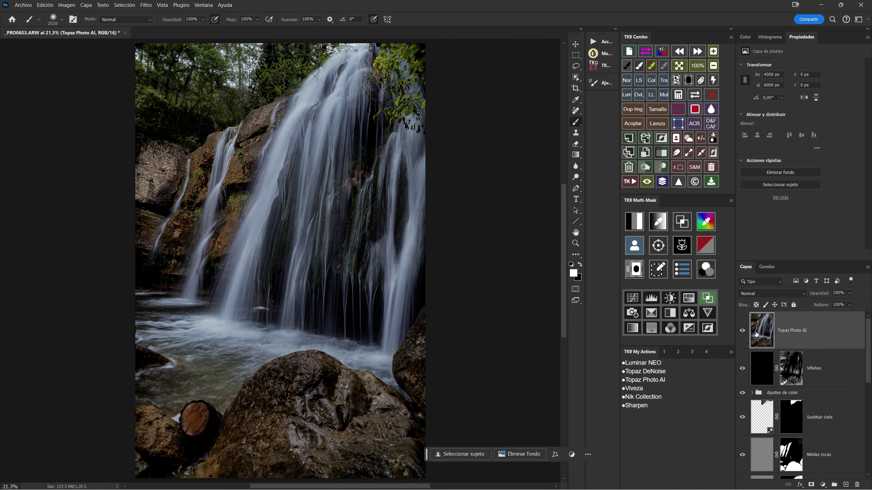
# - Toggle the Topaz Photo AI layer on and off for a before/after check
pyautogui.click(743, 332)
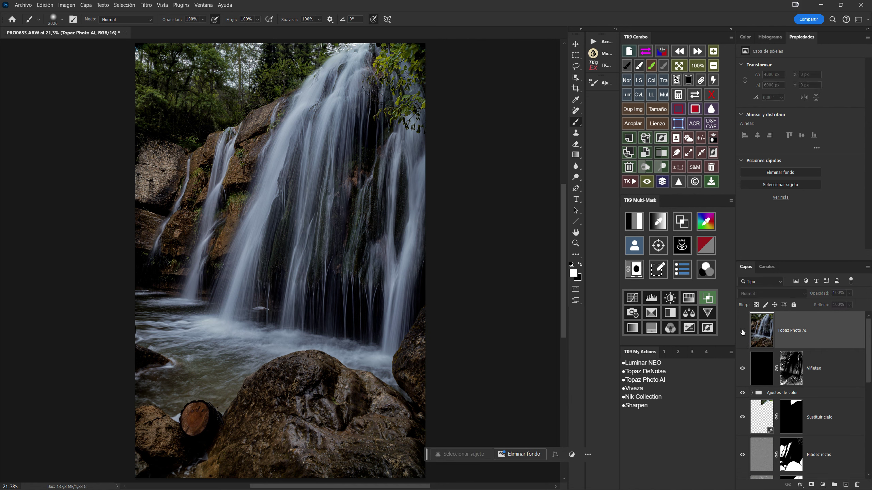
pyautogui.click(743, 332)
pyautogui.click(743, 332)
pyautogui.click(742, 332)
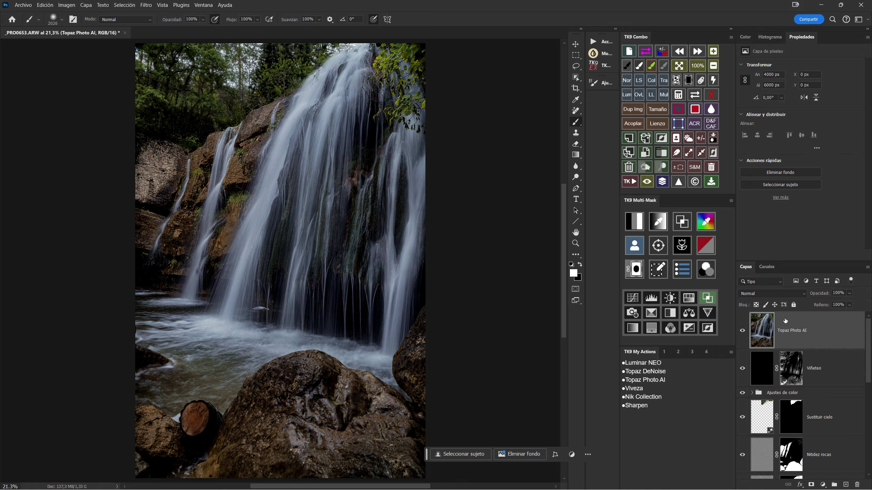
# - Add a white mask to the Topaz Photo AI layer and set the brush to 682 px
pyautogui.click(676, 80)
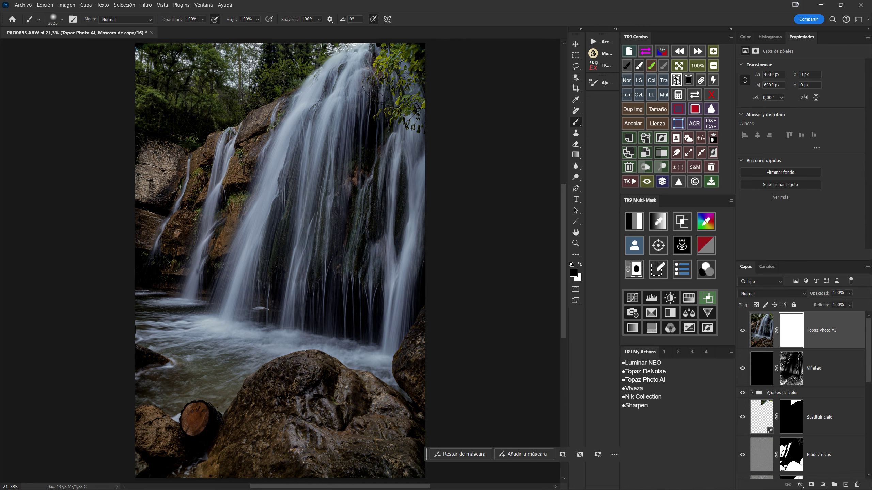
pyautogui.scroll(2, 191, 302)
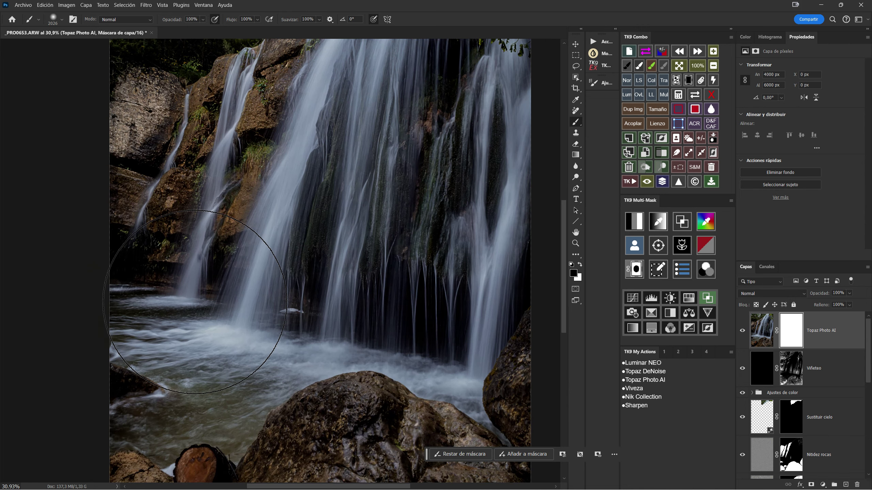
pyautogui.scroll(2, 195, 301)
pyautogui.scroll(2, 196, 301)
pyautogui.scroll(2, 292, 273)
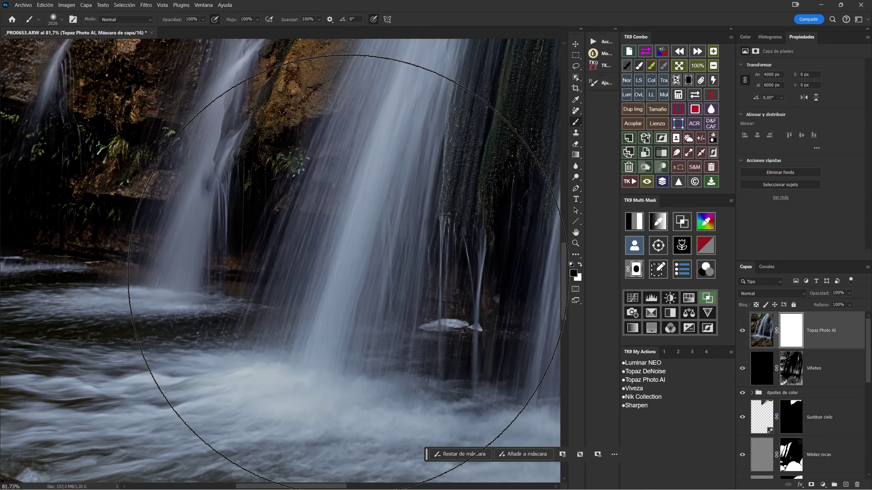
pyautogui.moveTo(355, 259)
pyautogui.mouseDown()
pyautogui.moveTo(122, 235)
pyautogui.moveTo(66, 251)
pyautogui.mouseUp()
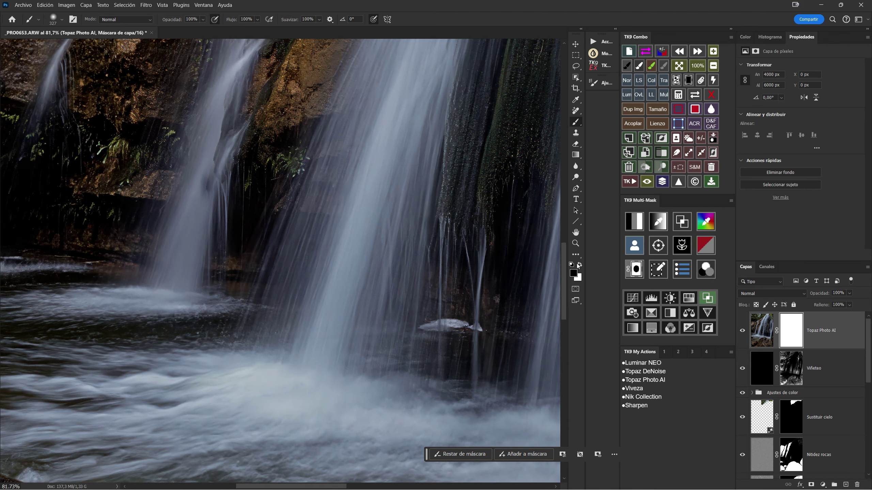
# - Toggle the Topaz Photo AI layer repeatedly to compare with and without it
pyautogui.click(742, 332)
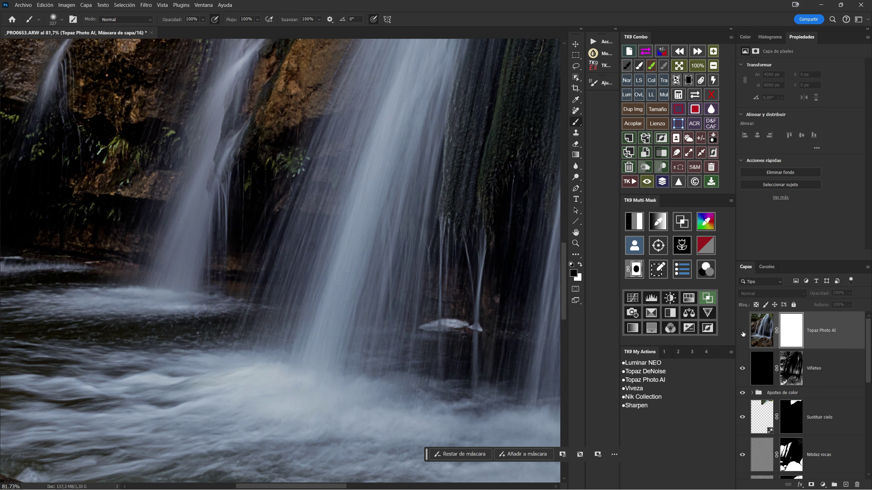
pyautogui.click(742, 332)
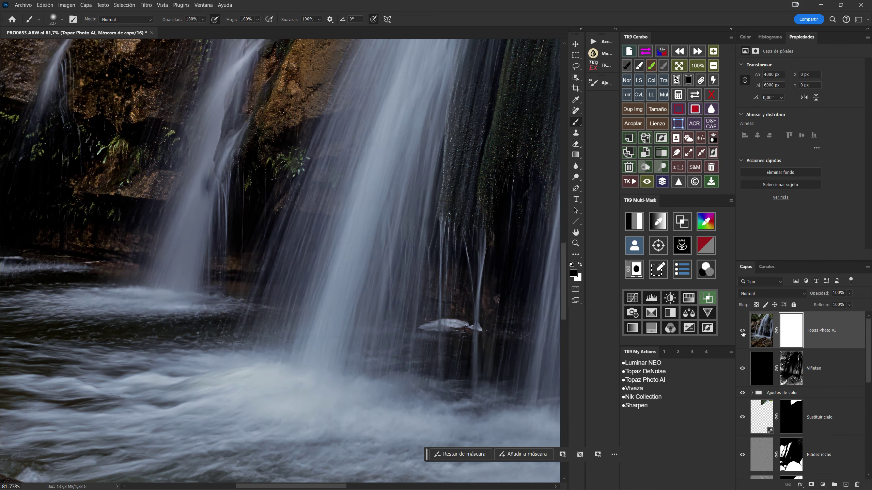
pyautogui.click(743, 332)
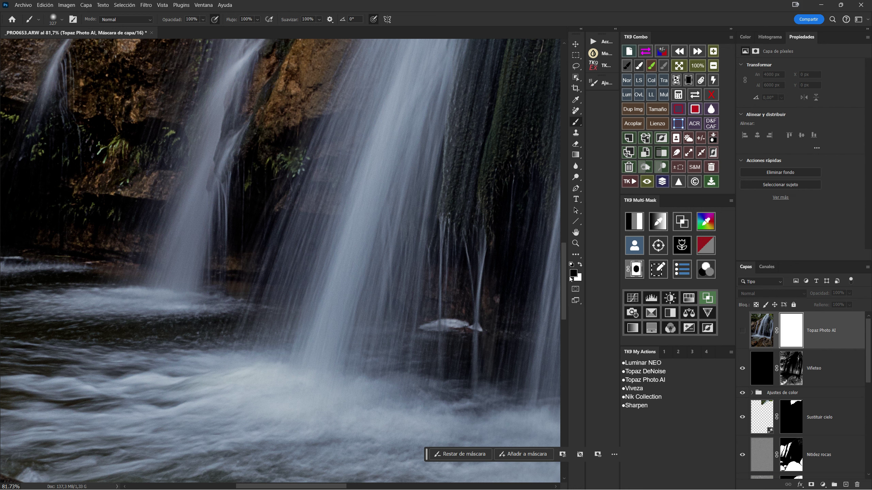
pyautogui.click(742, 331)
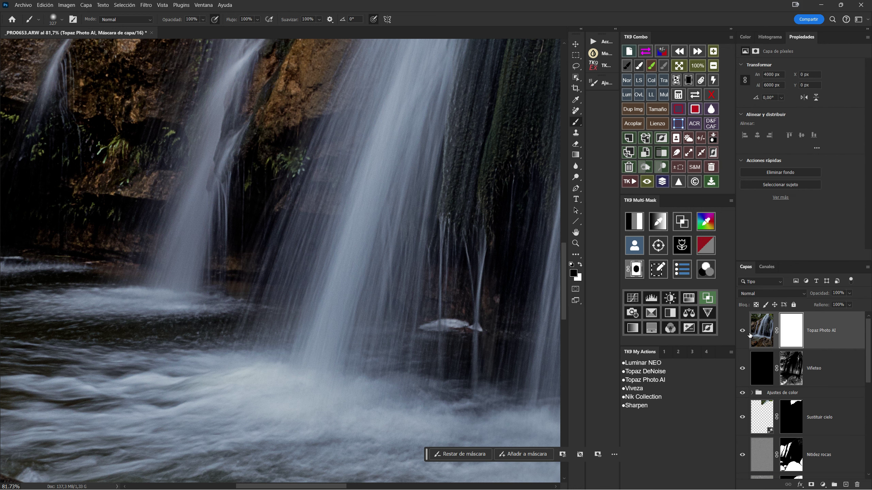
pyautogui.click(742, 331)
pyautogui.click(742, 331)
# - Paint over the waterfall on the mask with a 157 px brush, then target the layer pixels
pyautogui.moveTo(215, 178); pyautogui.dragTo(185, 183)
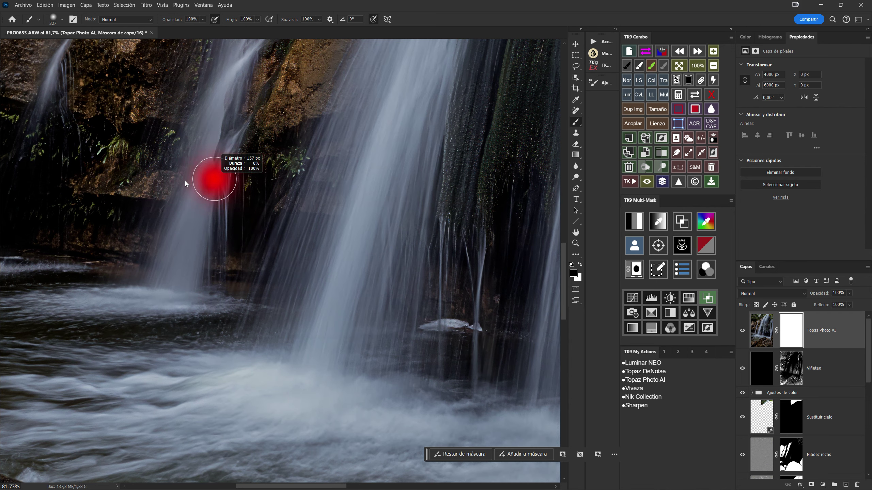
pyautogui.rightClick(183, 179)
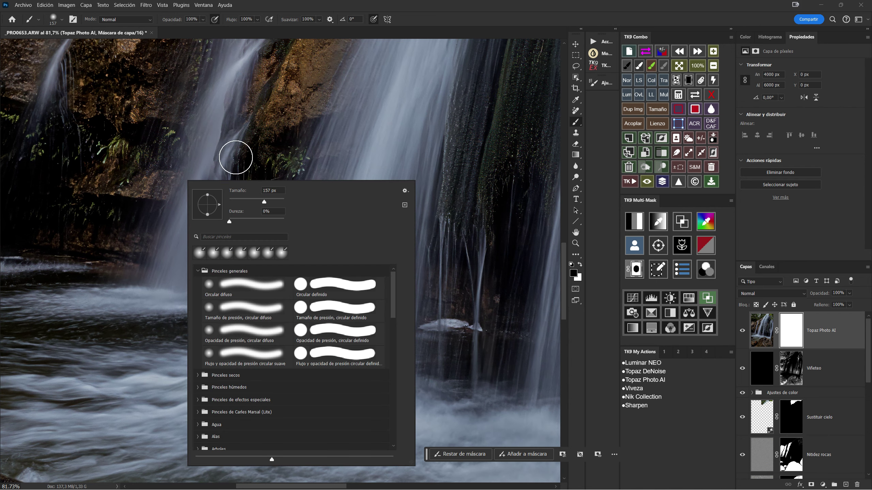
pyautogui.click(307, 4)
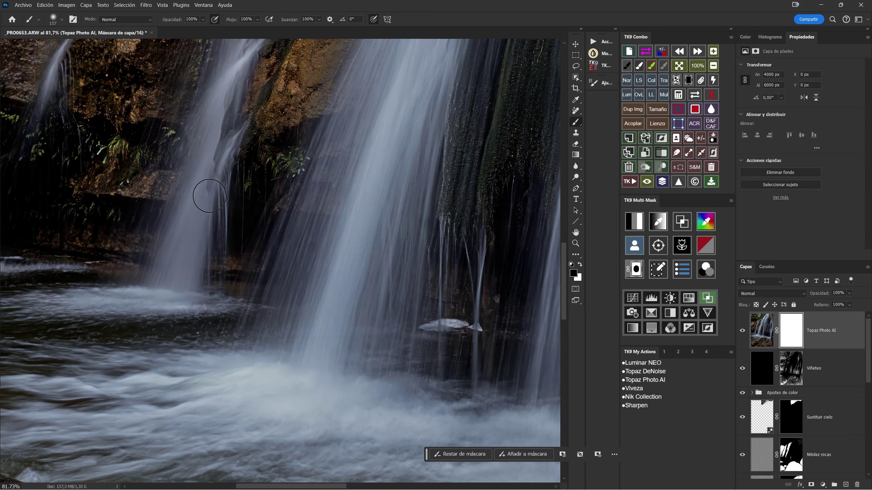
pyautogui.moveTo(205, 189); pyautogui.dragTo(224, 146)
pyautogui.click(679, 66)
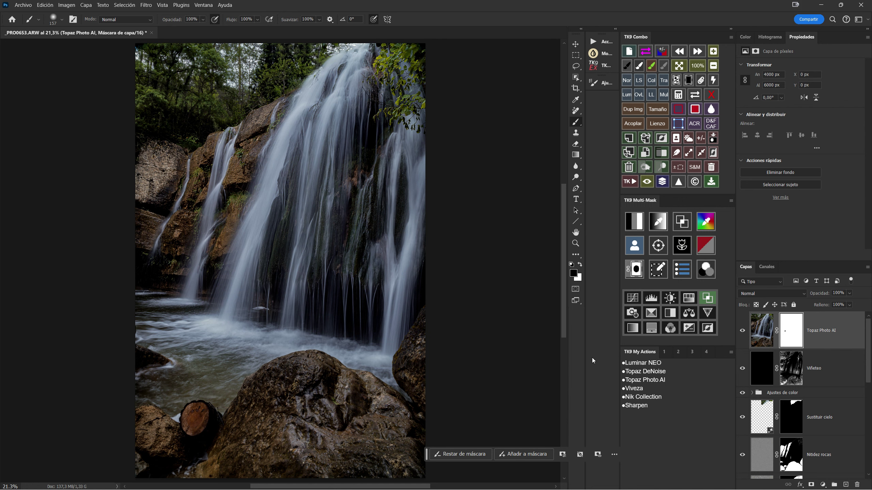
pyautogui.click(762, 326)
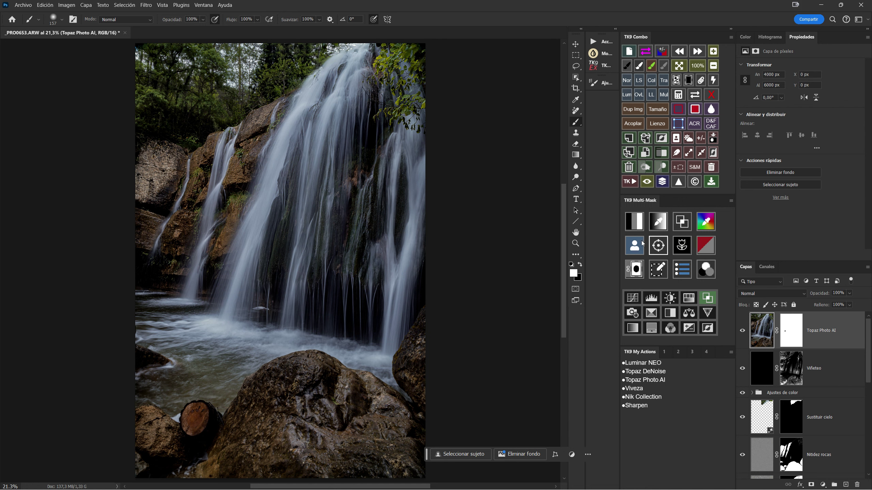
# - Run the Fogonazo light-glow action from the first TK9 actions set
pyautogui.click(664, 352)
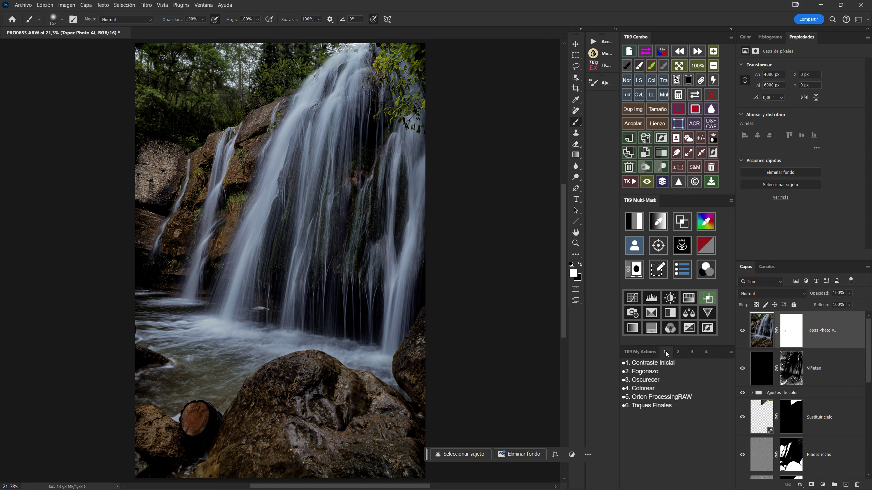
pyautogui.click(640, 373)
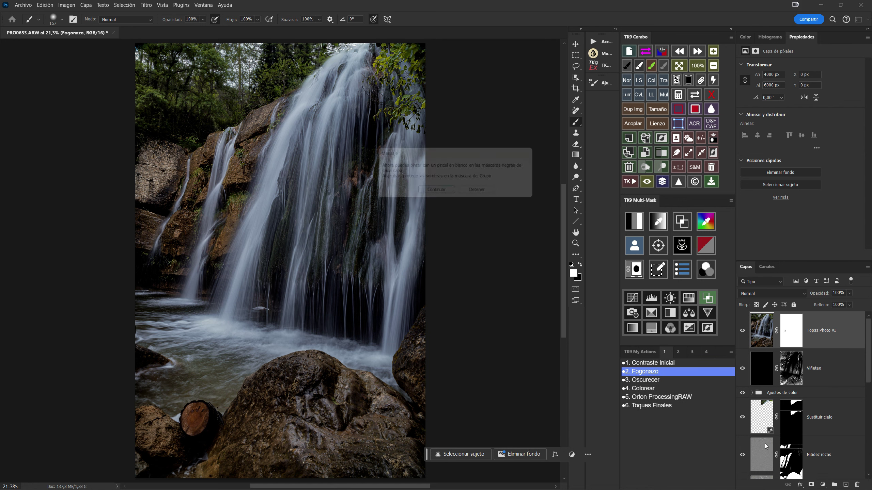
pyautogui.click(437, 194)
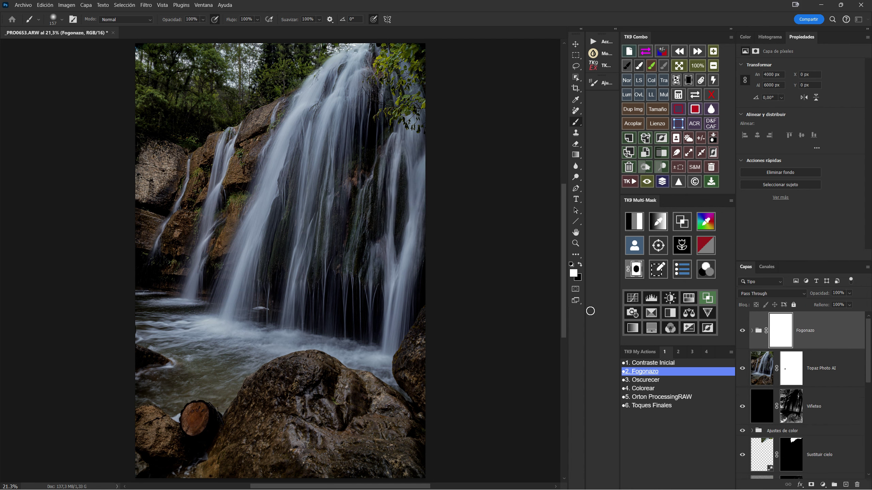
# - Expand the Fogonazo group, target Relleno de color 1's mask, and set a white 592 px brush
pyautogui.click(752, 331)
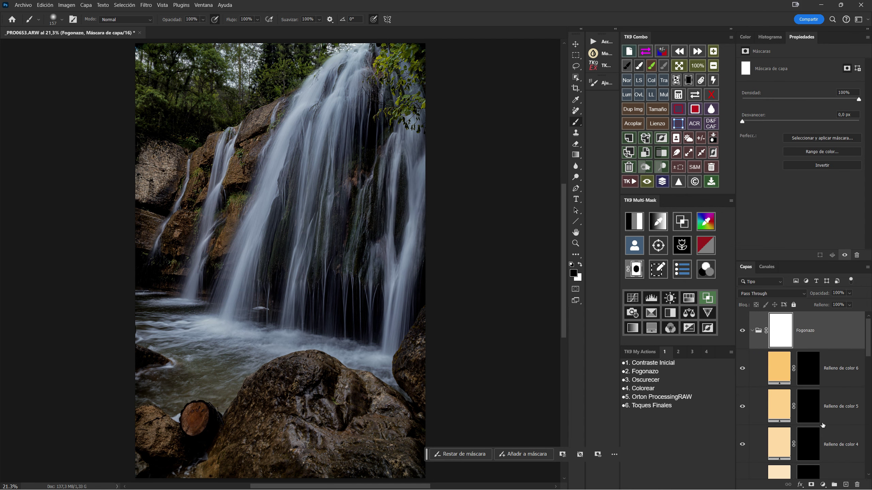
pyautogui.scroll(-3, 817, 433)
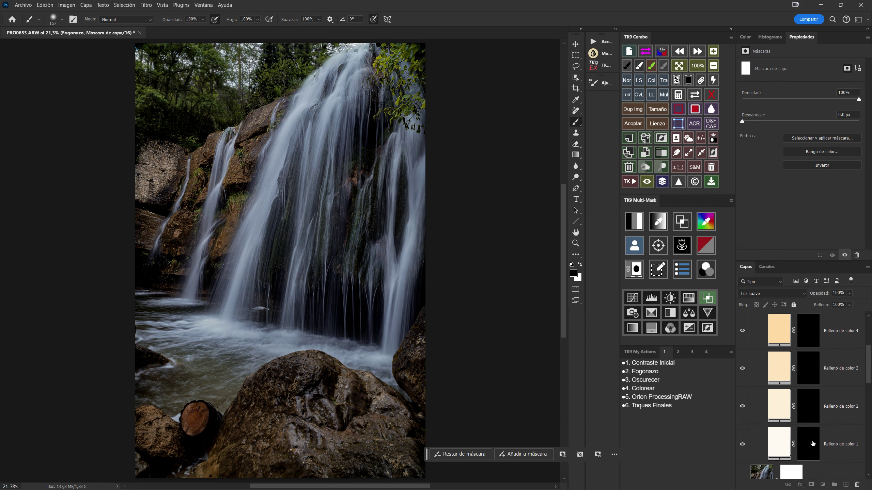
pyautogui.click(812, 445)
pyautogui.scroll(-4, 325, 188)
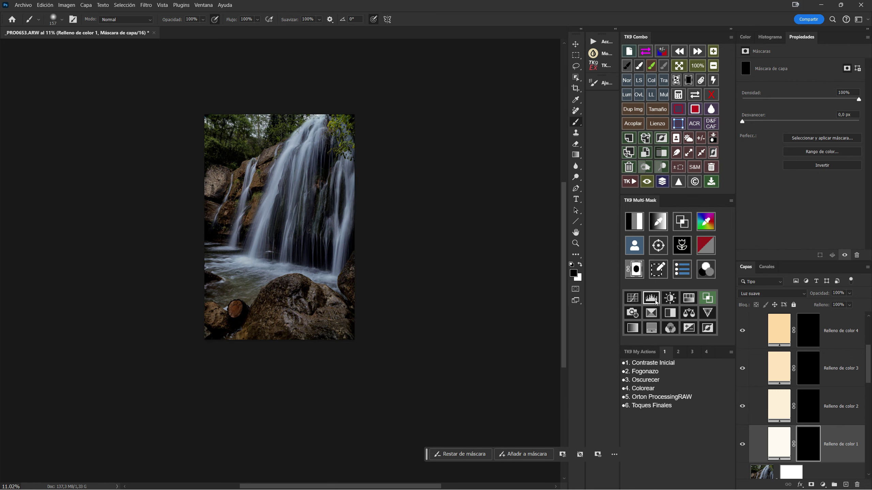
pyautogui.press('x')
pyautogui.moveTo(263, 132); pyautogui.dragTo(254, 118)
# - Dab warm glow at the top on Relleno de color 1–3 masks, growing the brush to 1565 px
pyautogui.click(258, 116)
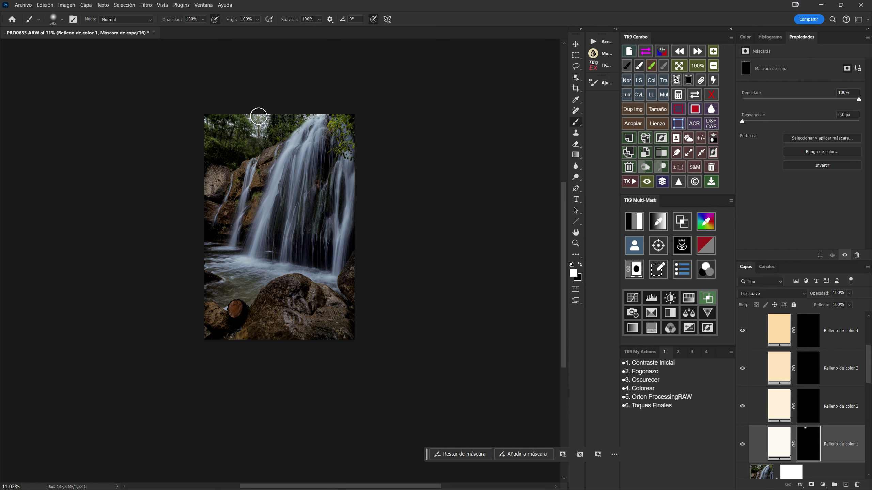
pyautogui.click(805, 407)
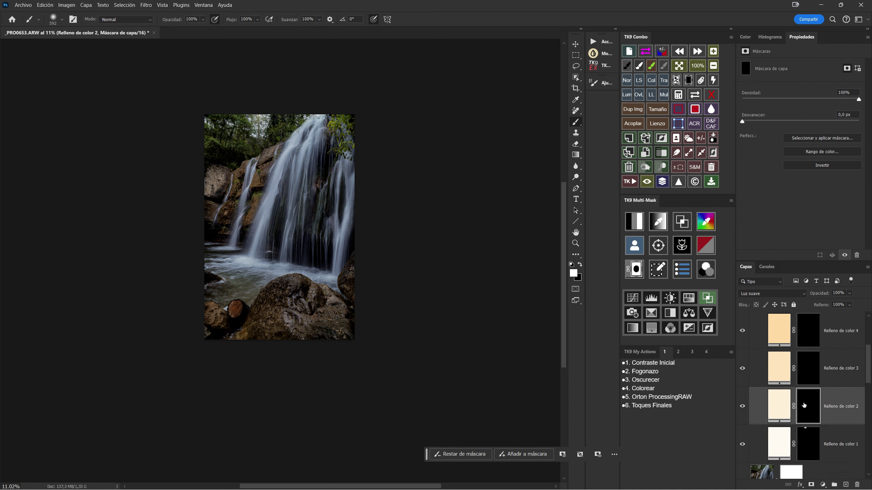
pyautogui.moveTo(261, 138); pyautogui.dragTo(264, 125)
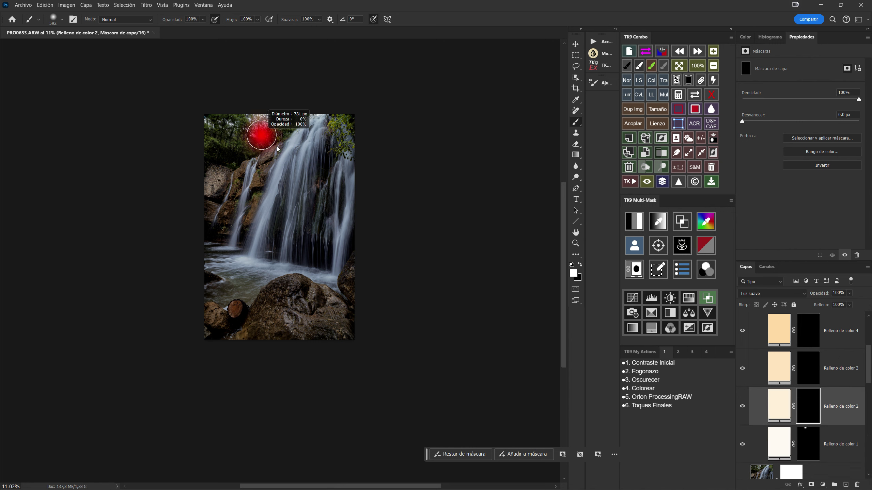
pyautogui.click(258, 117)
pyautogui.hotkey('alt', ']')
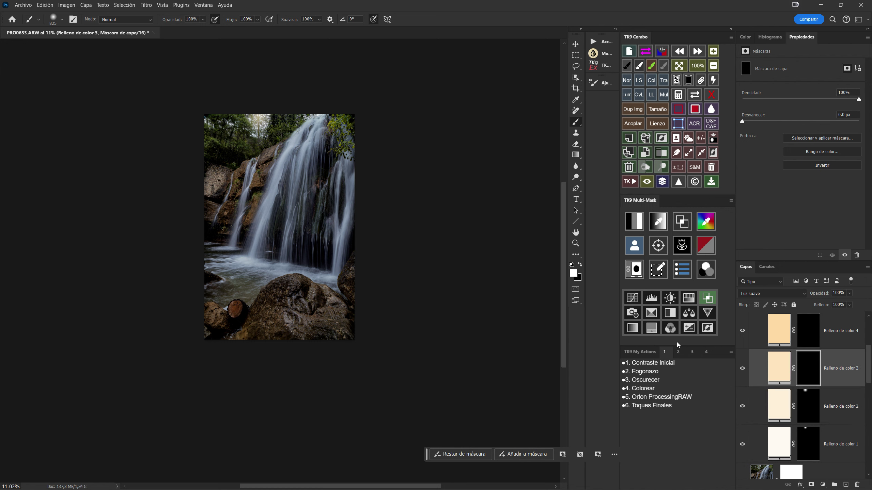
pyautogui.moveTo(243, 196); pyautogui.dragTo(265, 146)
pyautogui.click(255, 126)
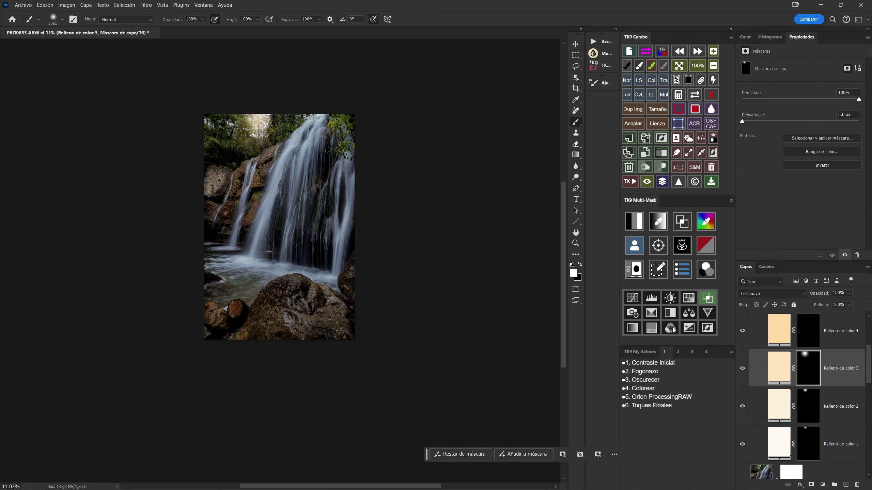
# - Paint wider top glows on Relleno de color 4–6 masks with brushes up to 3873 px
pyautogui.click(817, 348)
pyautogui.moveTo(273, 219); pyautogui.dragTo(299, 232)
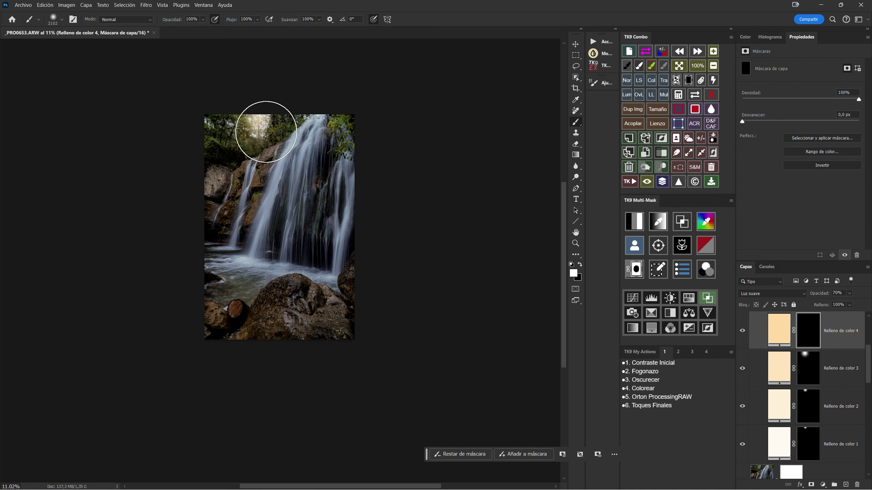
pyautogui.click(266, 132)
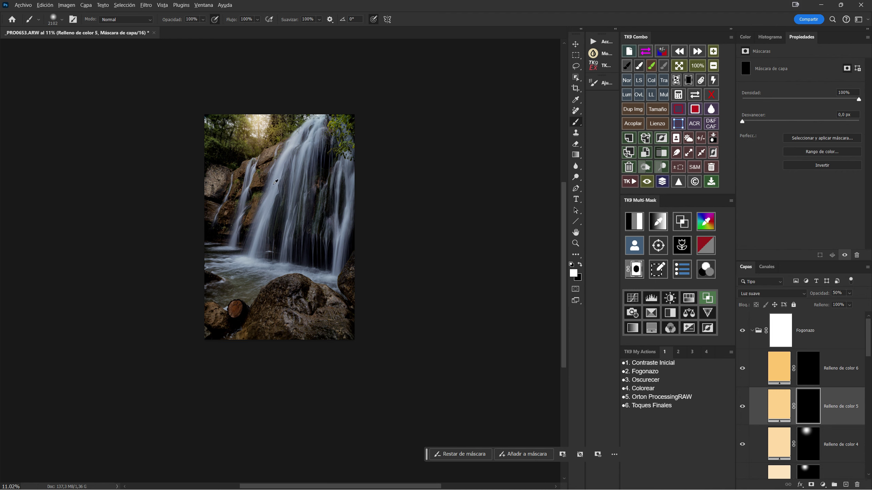
pyautogui.moveTo(276, 182); pyautogui.dragTo(288, 181)
pyautogui.click(261, 142)
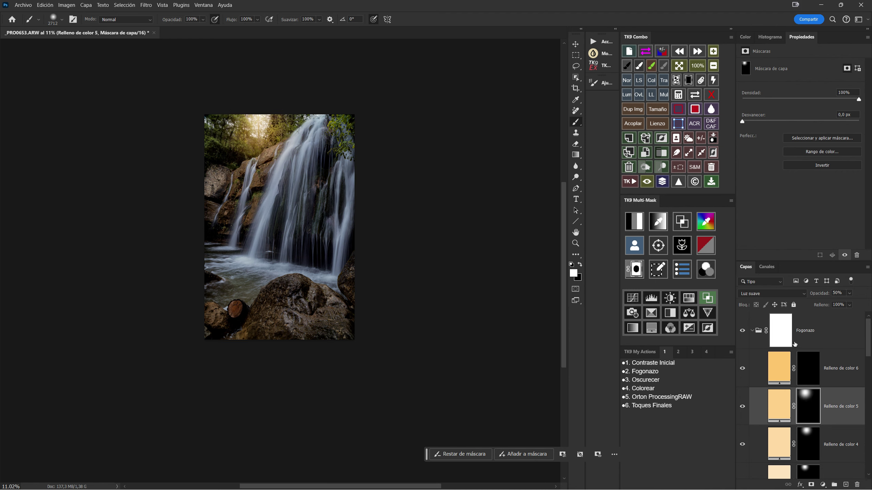
pyautogui.click(808, 371)
pyautogui.moveTo(281, 162); pyautogui.dragTo(289, 159)
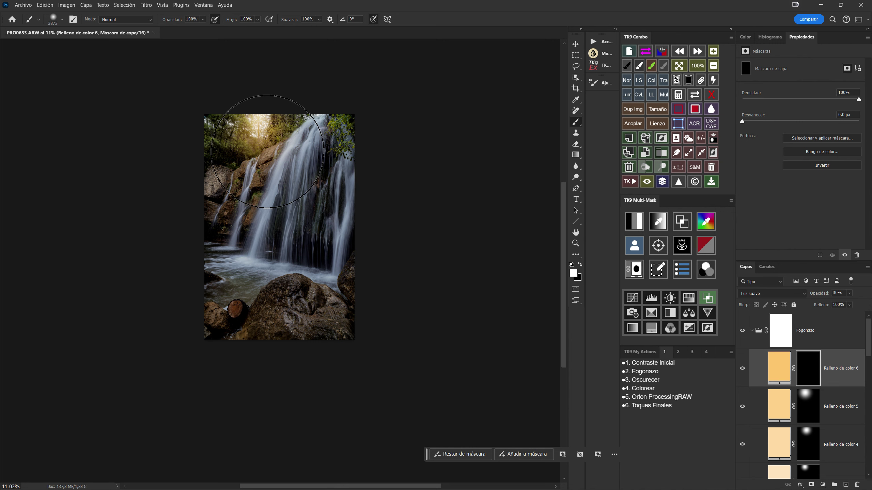
pyautogui.click(263, 155)
# - Paint glow streaks down the waterfall with a smaller brush, then collapse and hide the Fogonazo group
pyautogui.moveTo(350, 237); pyautogui.dragTo(275, 226)
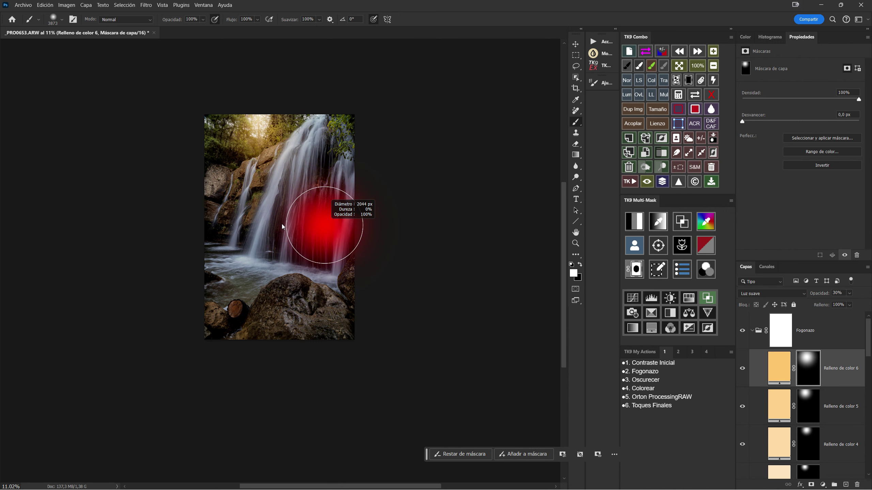
pyautogui.keyDown('shift'); pyautogui.click(324, 295); pyautogui.keyUp('shift')
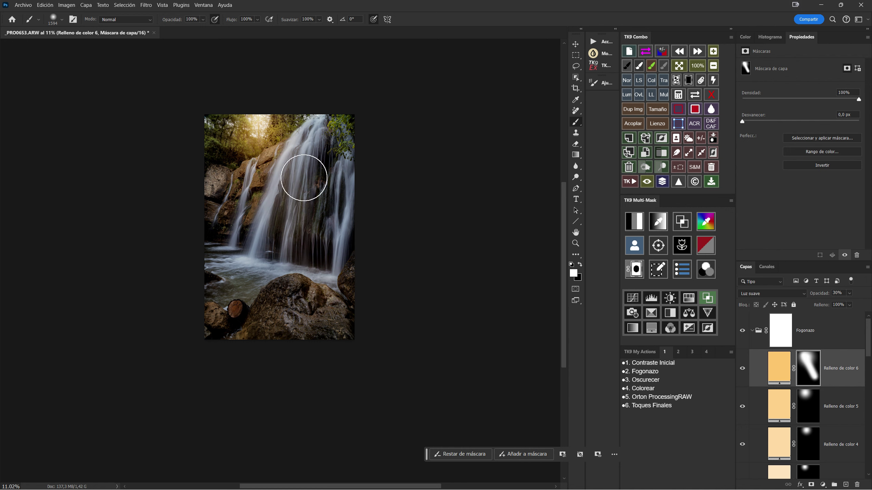
pyautogui.click(260, 114)
pyautogui.keyDown('shift'); pyautogui.click(185, 405); pyautogui.keyUp('shift')
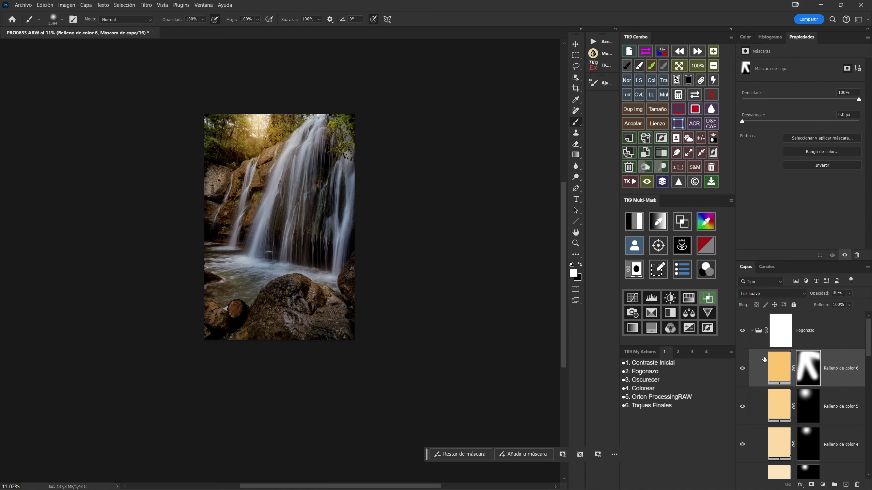
pyautogui.click(752, 331)
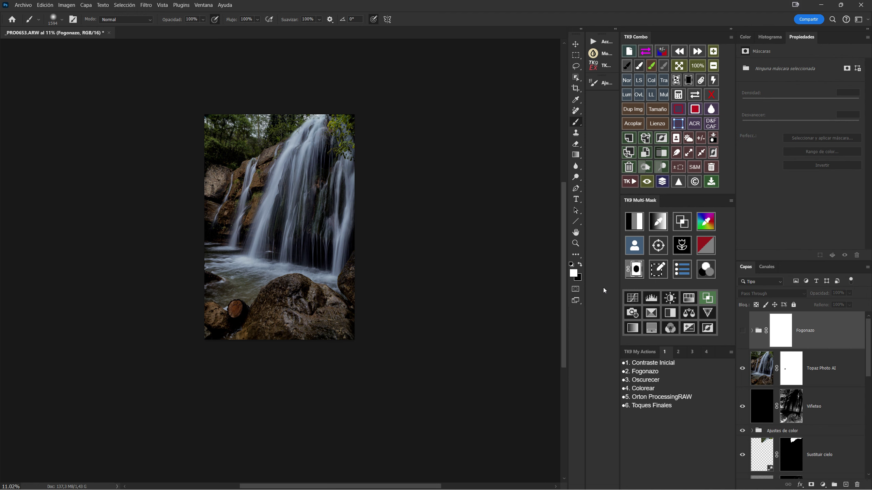
pyautogui.click(628, 278)
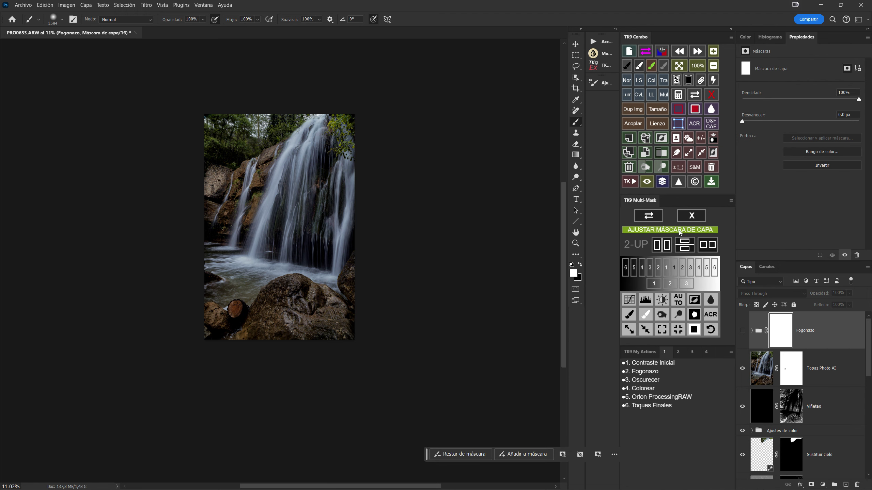
# - Apply a luminosity level 1 brights mask to the Fogonazo group and show it again
pyautogui.click(679, 70)
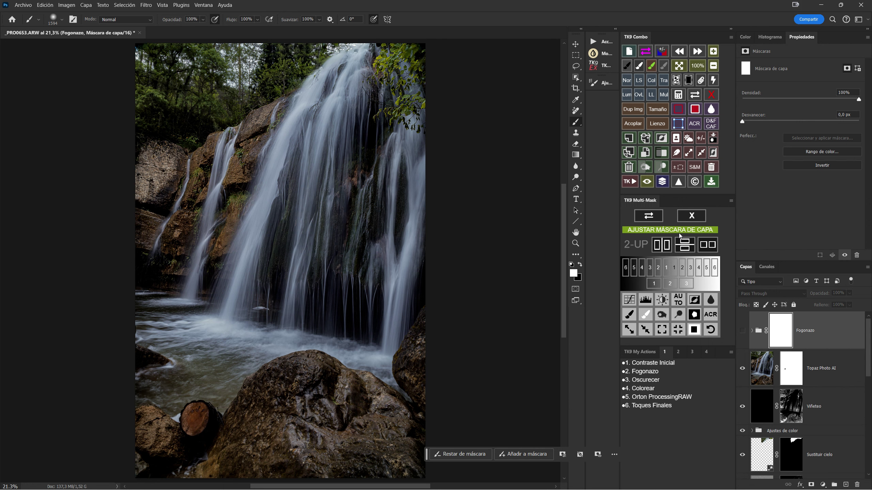
pyautogui.click(675, 268)
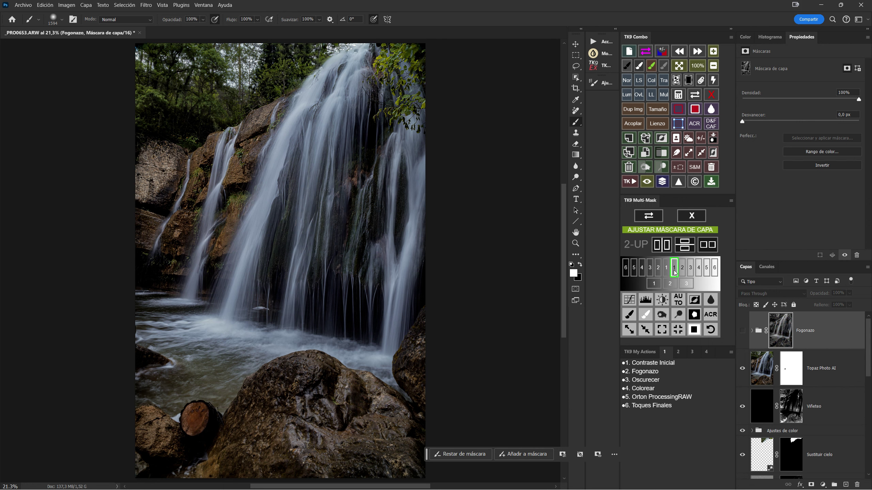
pyautogui.click(742, 332)
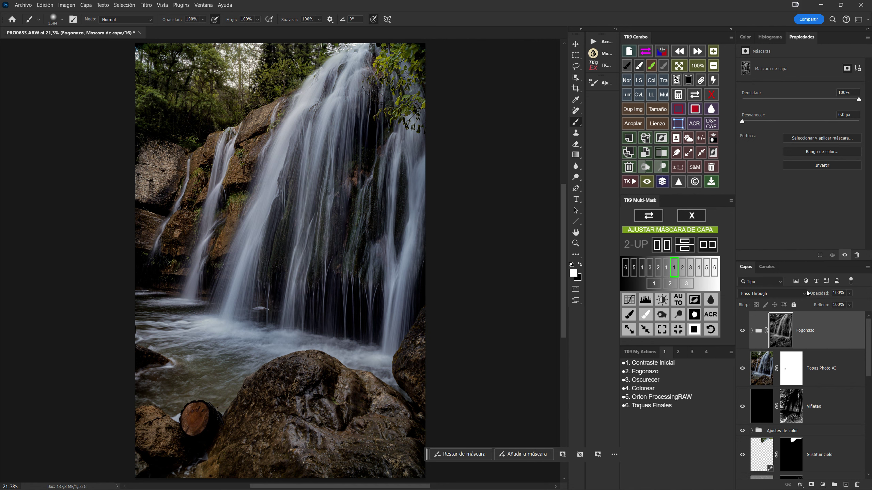
pyautogui.click(695, 218)
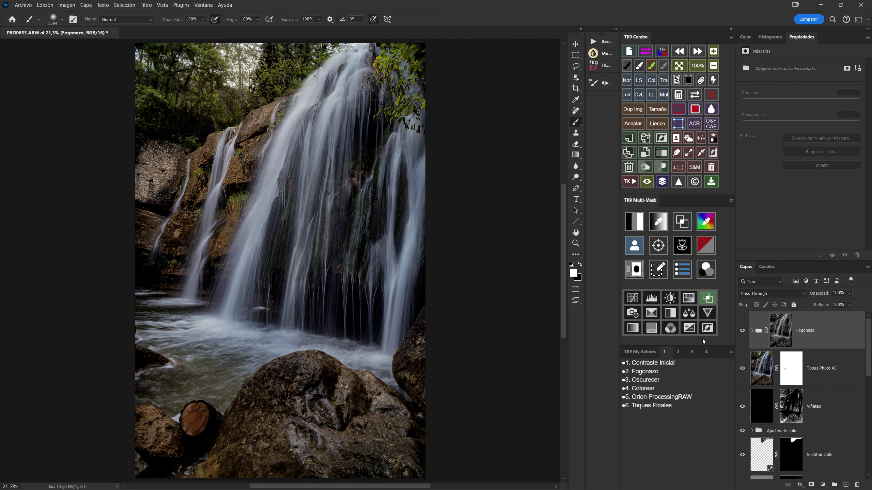
# - Toggle the Fogonazo glow to compare, then stamp a merged copy of the visible image
pyautogui.click(742, 332)
pyautogui.click(738, 333)
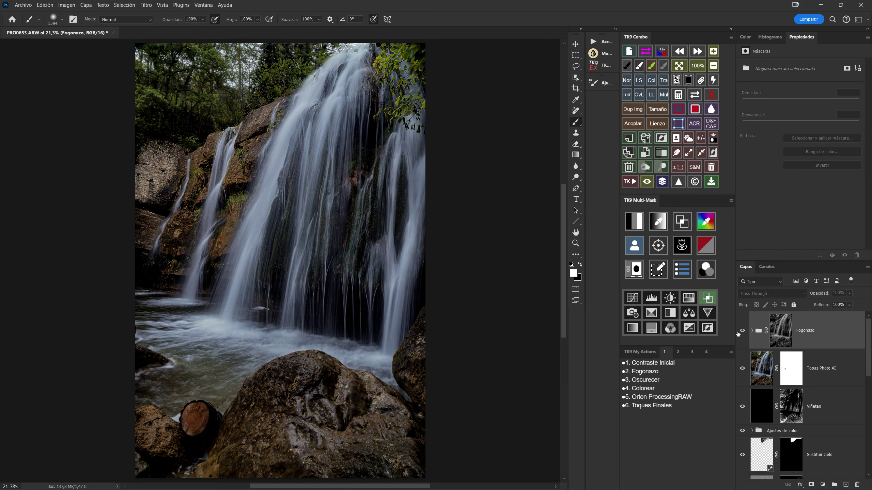
pyautogui.click(739, 332)
pyautogui.click(739, 332)
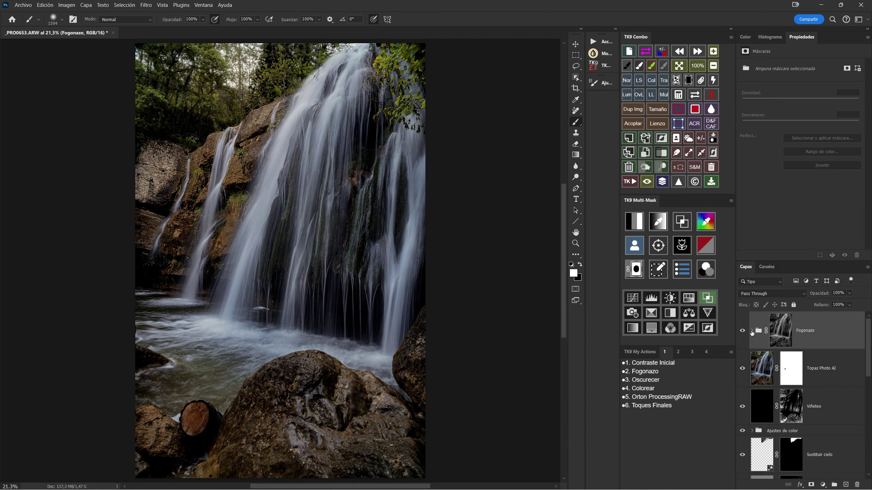
pyautogui.click(646, 145)
# - Keep Capa 1 on Normal blend mode, open it in Camera Raw and set Contraste to -41
pyautogui.click(759, 293)
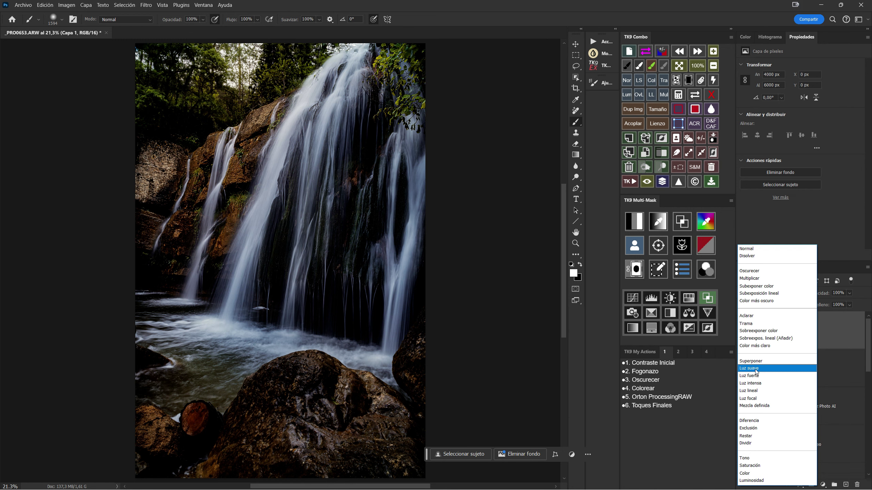
pyautogui.click(857, 231)
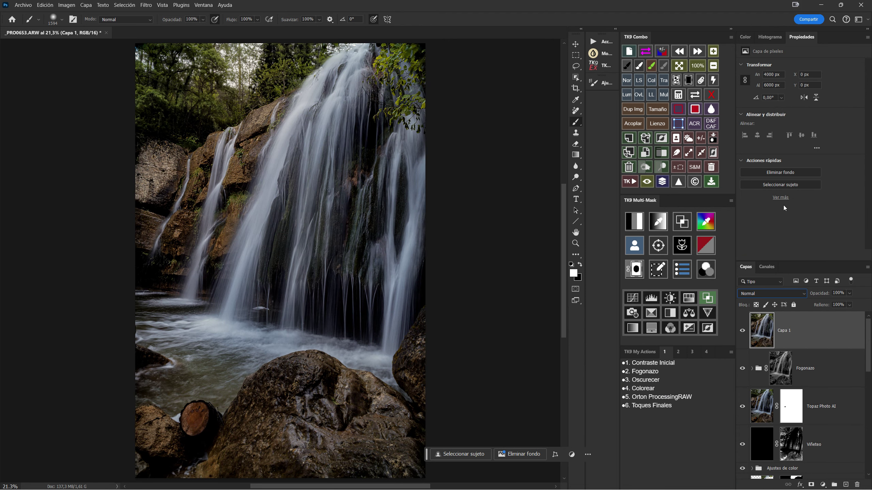
pyautogui.click(693, 127)
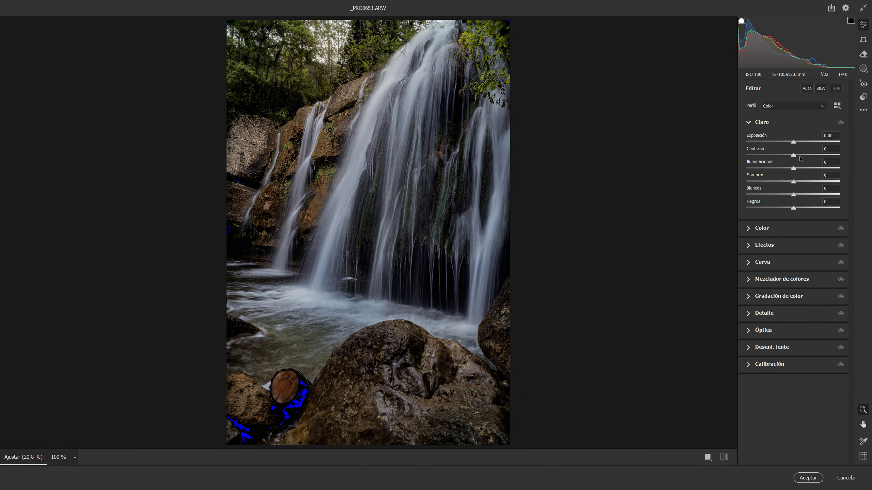
pyautogui.moveTo(793, 156); pyautogui.dragTo(775, 156)
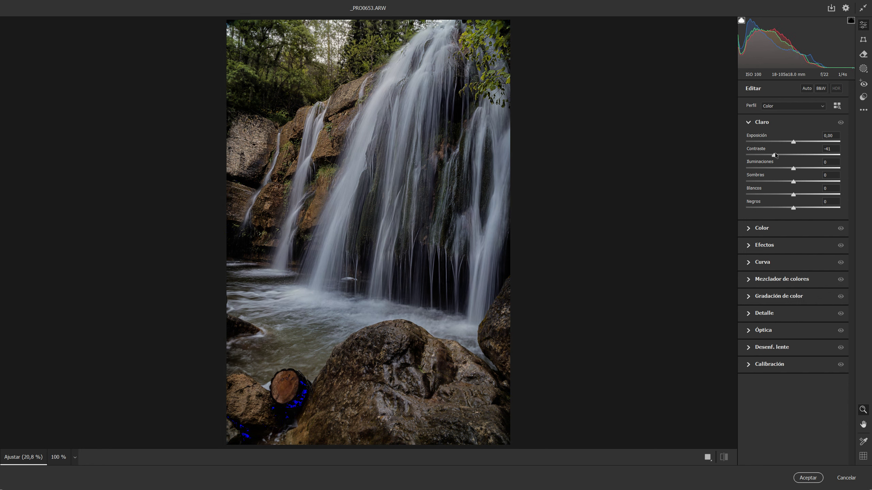
# - Set Borrar neblina to -35 under Efectos and apply the Camera Raw edit
pyautogui.click(750, 247)
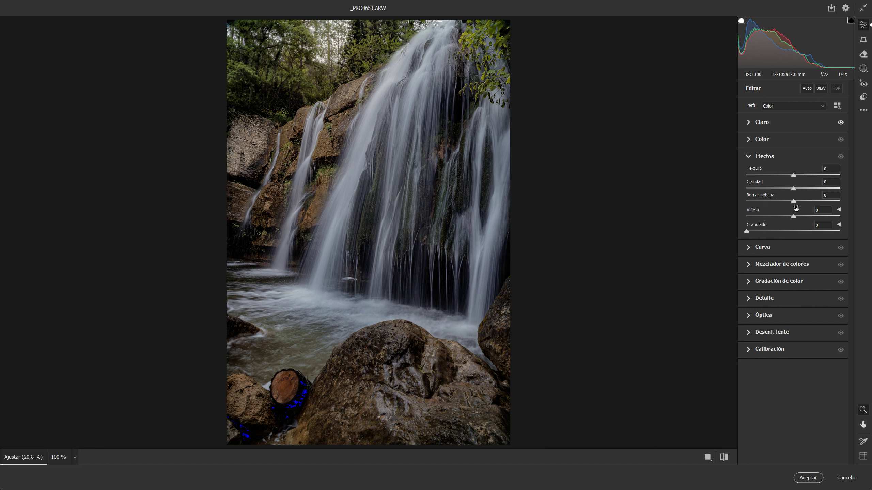
pyautogui.moveTo(794, 203); pyautogui.dragTo(777, 202)
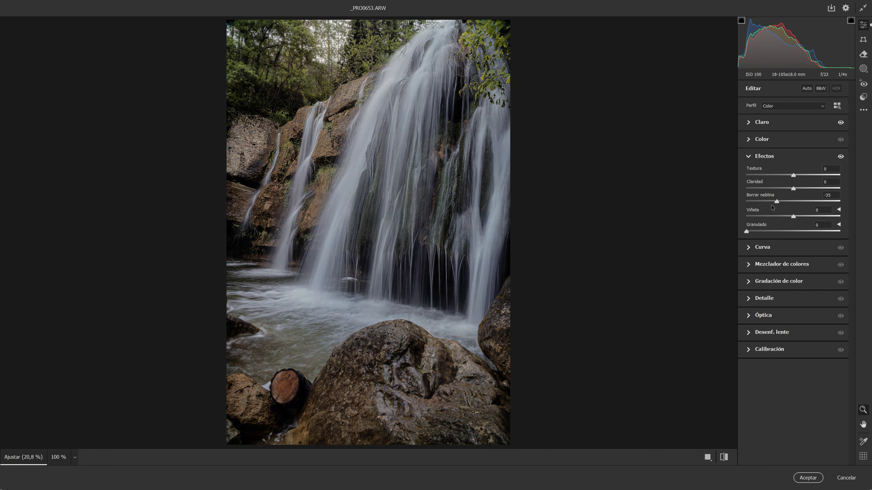
pyautogui.click(808, 478)
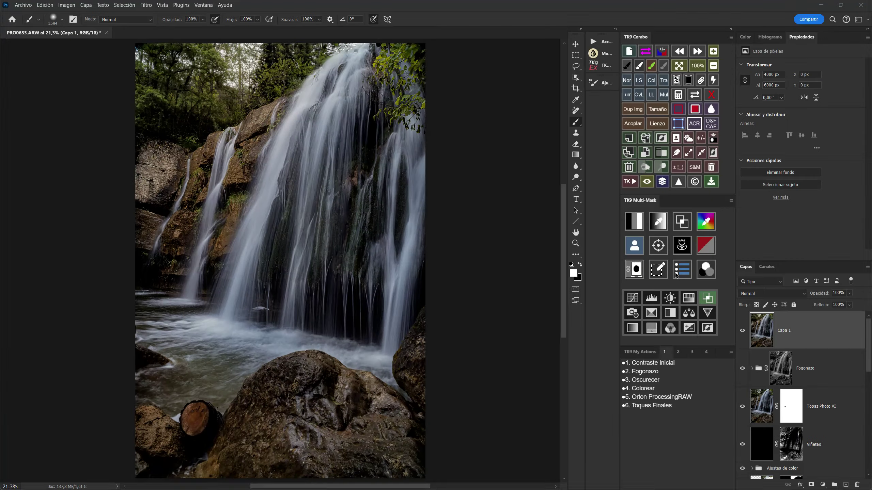
pyautogui.click(675, 273)
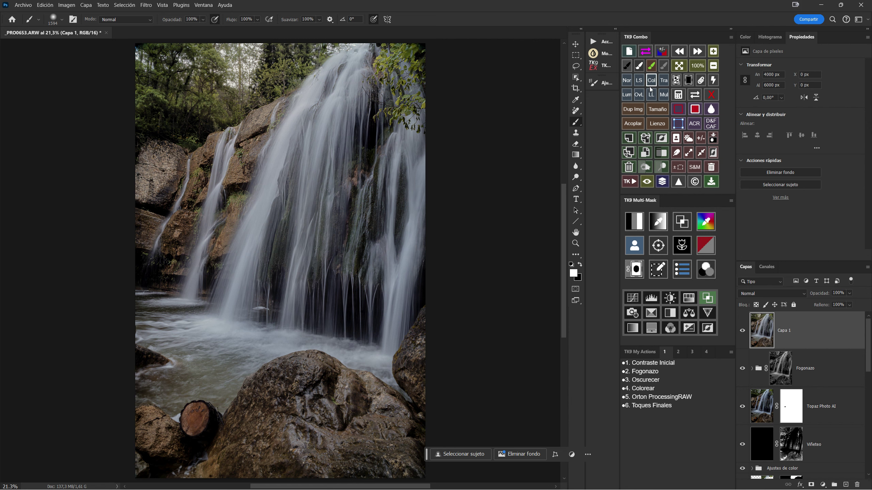
# - Add a black layer mask to Capa 1 and set a ~618 px brush at 20% opacity
pyautogui.click(685, 84)
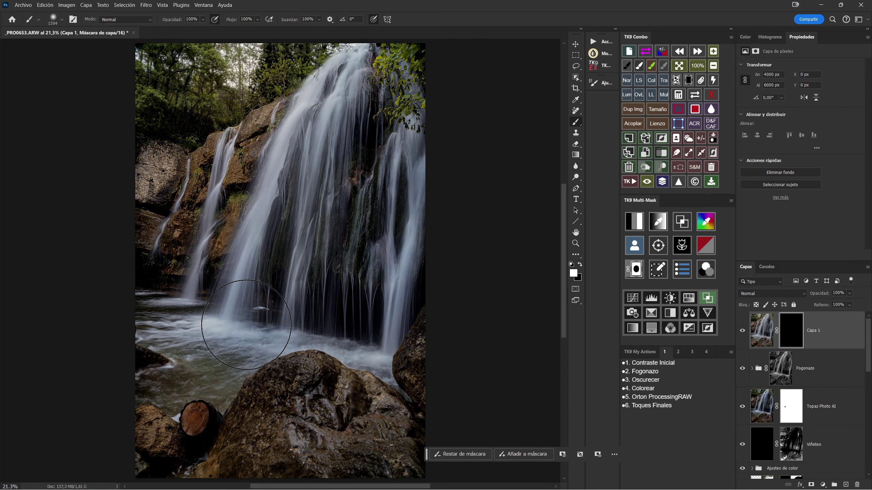
pyautogui.moveTo(246, 319); pyautogui.dragTo(199, 316)
pyautogui.moveTo(244, 319); pyautogui.dragTo(233, 313)
pyautogui.press('2')
# - Paint the softening back over the water below the falls at 20–40% opacity, comparing before and after
pyautogui.moveTo(220, 321)
pyautogui.mouseDown()
pyautogui.moveTo(340, 341)
pyautogui.moveTo(302, 327)
pyautogui.moveTo(370, 355)
pyautogui.moveTo(331, 346)
pyautogui.moveTo(377, 350)
pyautogui.moveTo(316, 338)
pyautogui.moveTo(382, 343)
pyautogui.moveTo(257, 334)
pyautogui.moveTo(388, 353)
pyautogui.mouseUp()
pyautogui.moveTo(333, 344)
pyautogui.mouseDown()
pyautogui.moveTo(177, 323)
pyautogui.moveTo(301, 329)
pyautogui.moveTo(224, 301)
pyautogui.moveTo(364, 335)
pyautogui.moveTo(346, 339)
pyautogui.moveTo(380, 363)
pyautogui.mouseUp()
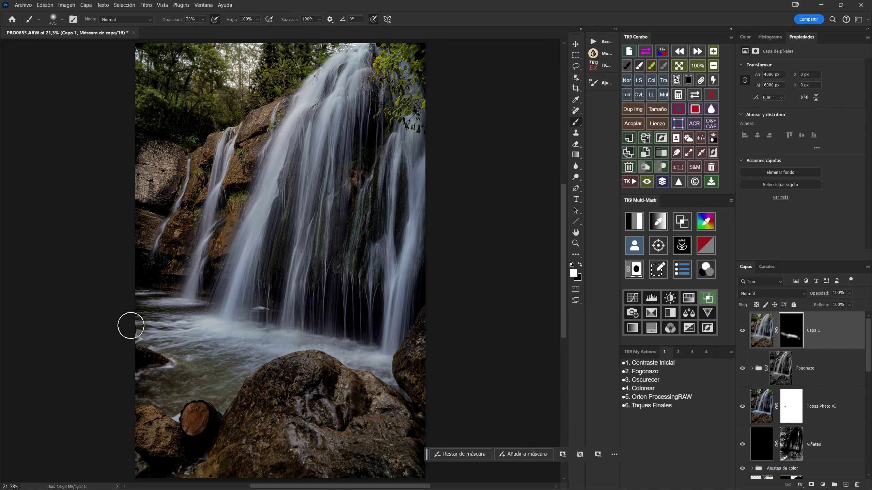
pyautogui.press('4')
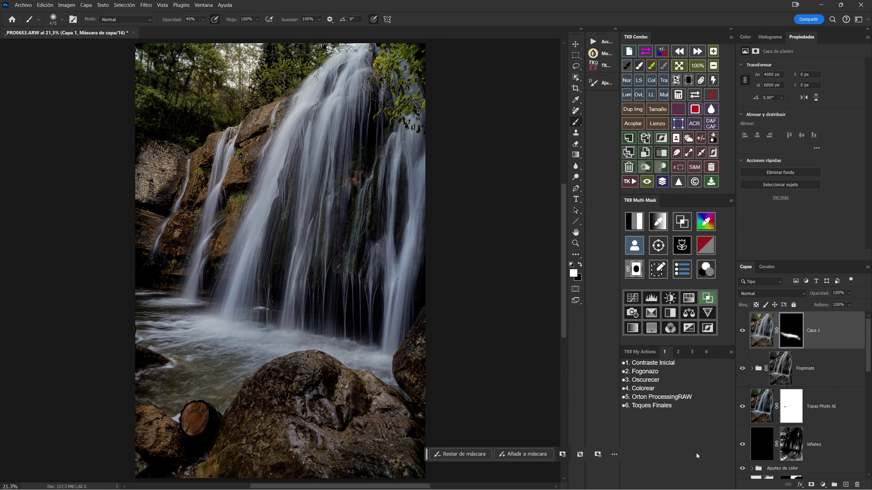
pyautogui.click(743, 332)
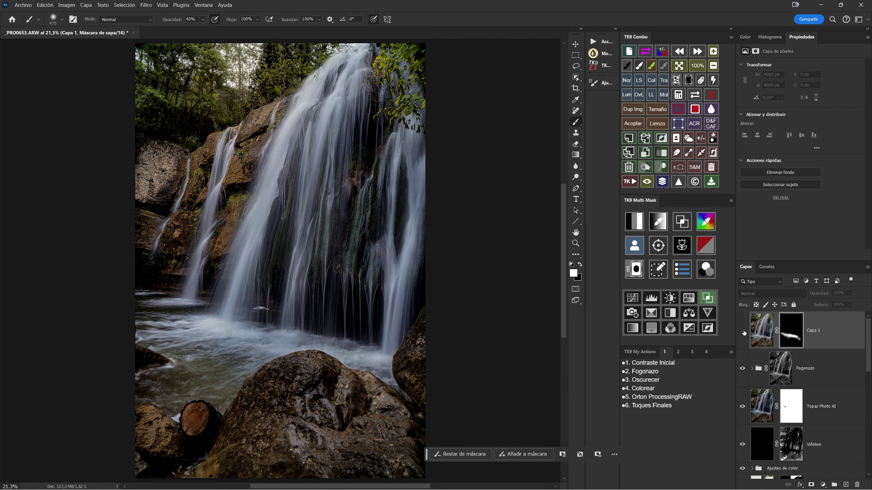
pyautogui.click(742, 331)
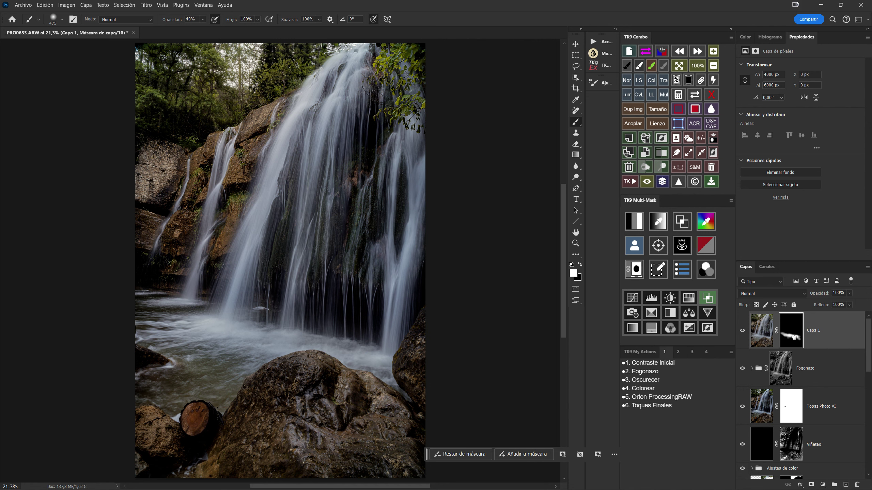
pyautogui.click(772, 338)
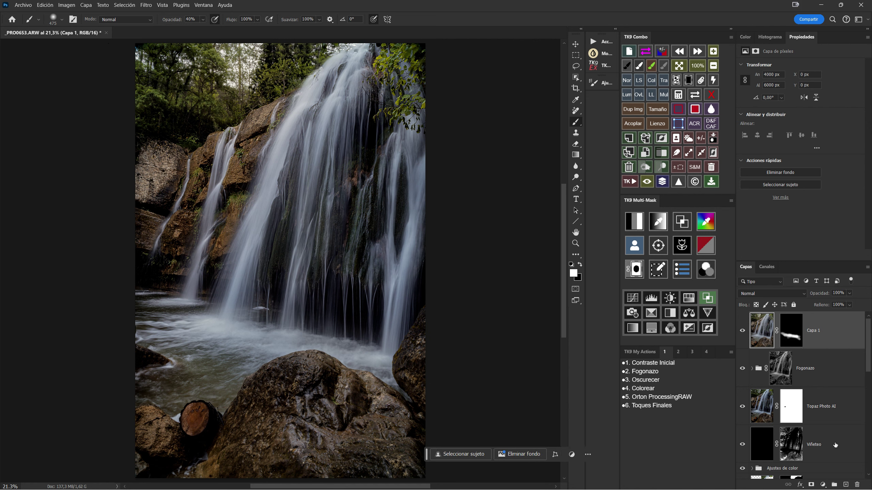
# - Put Capa 1 into Grupo 1 and mask the group with the Agua channel selection
pyautogui.moveTo(761, 326); pyautogui.dragTo(834, 485)
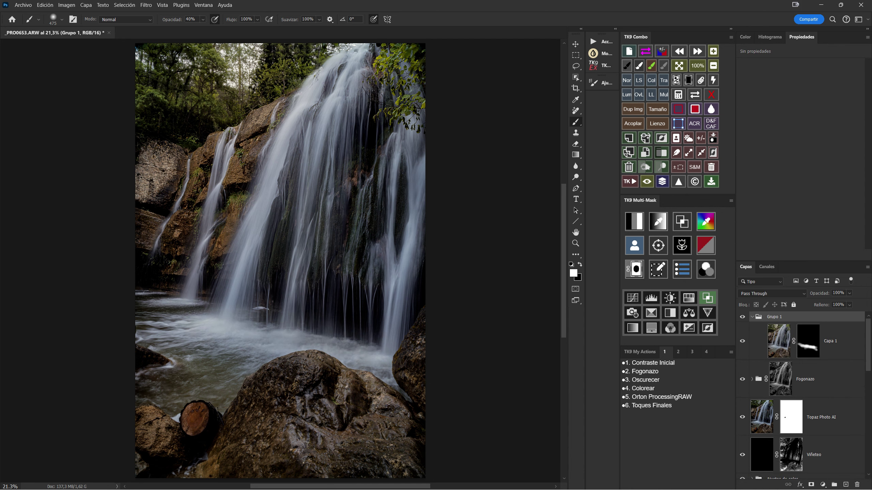
pyautogui.click(752, 318)
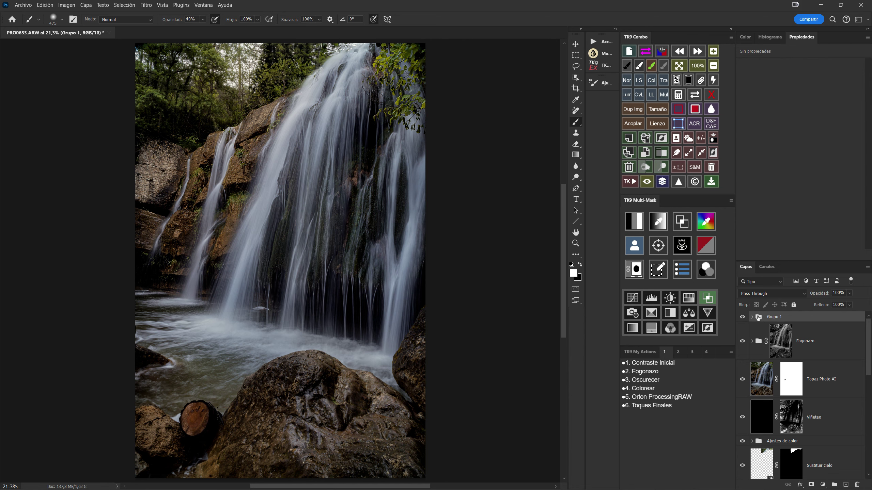
pyautogui.click(769, 268)
pyautogui.keyDown('ctrl'); pyautogui.click(769, 347); pyautogui.keyUp('ctrl')
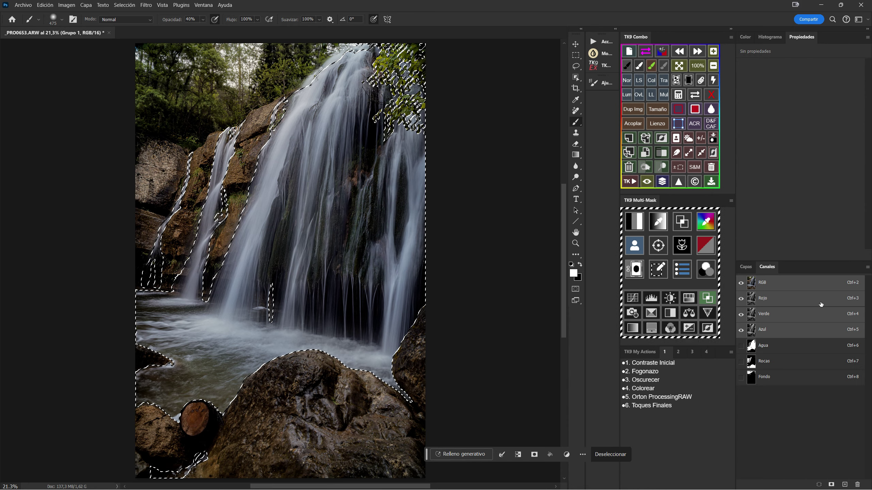
pyautogui.click(745, 267)
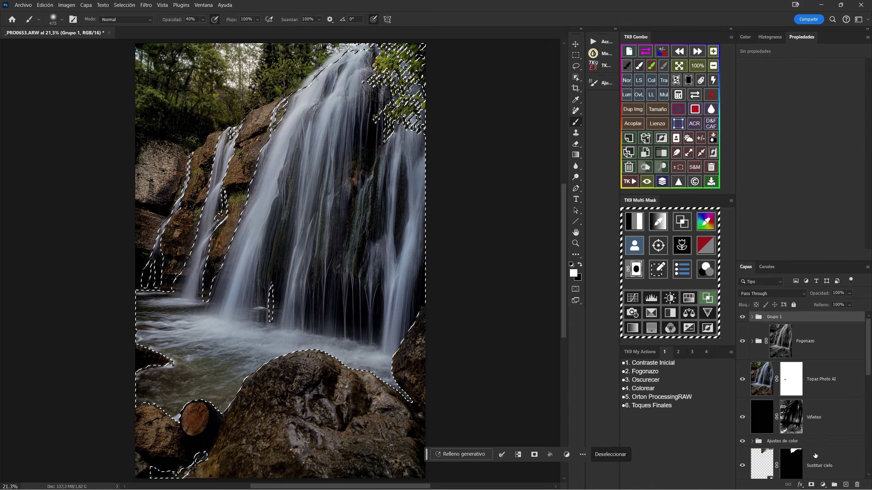
pyautogui.click(811, 484)
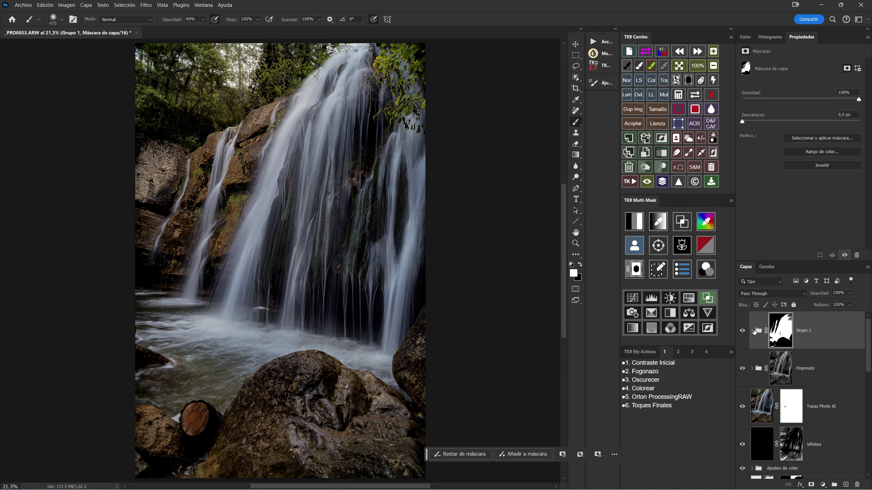
# - Toggle Grupo 1's visibility to compare the masked water softening, then expand the group
pyautogui.click(741, 331)
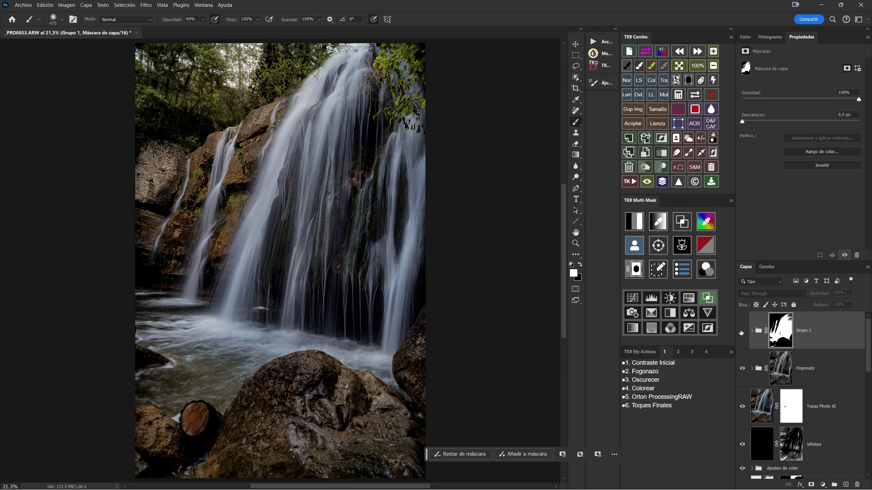
pyautogui.click(741, 331)
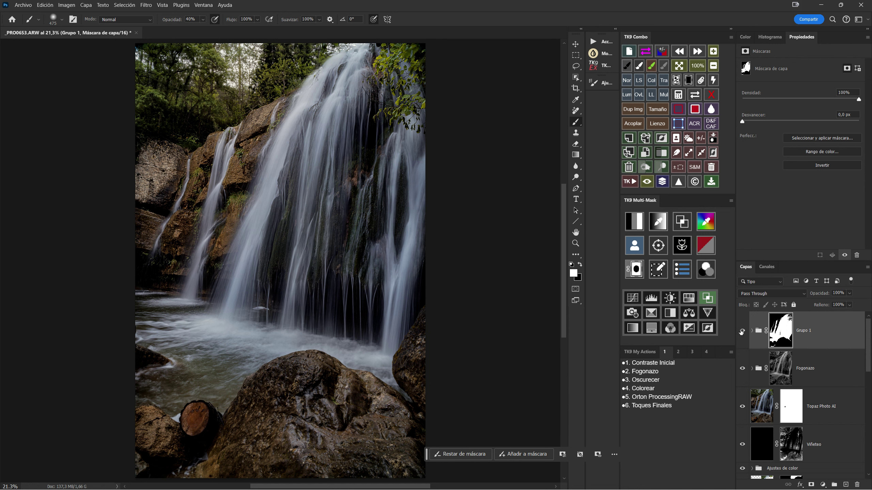
pyautogui.click(742, 332)
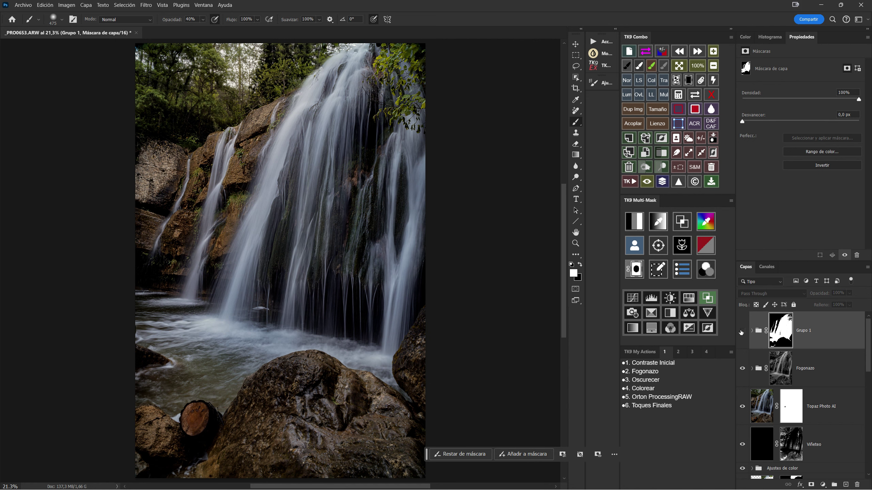
pyautogui.click(741, 331)
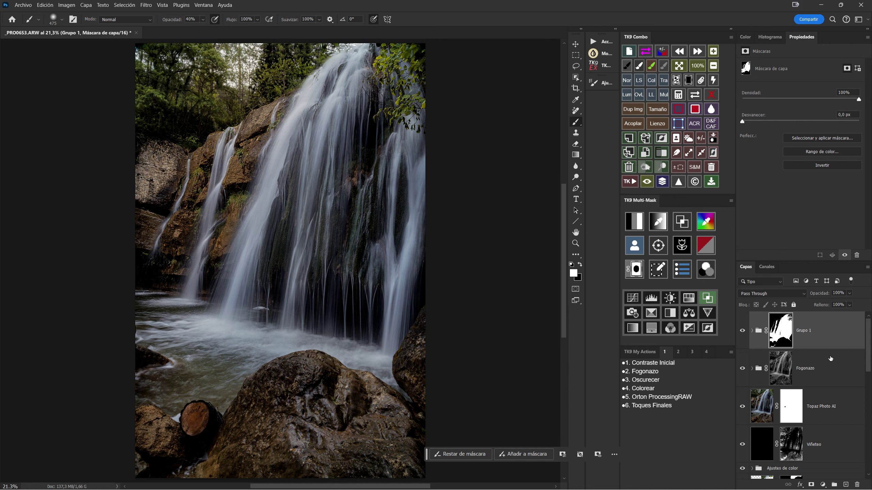
pyautogui.click(748, 332)
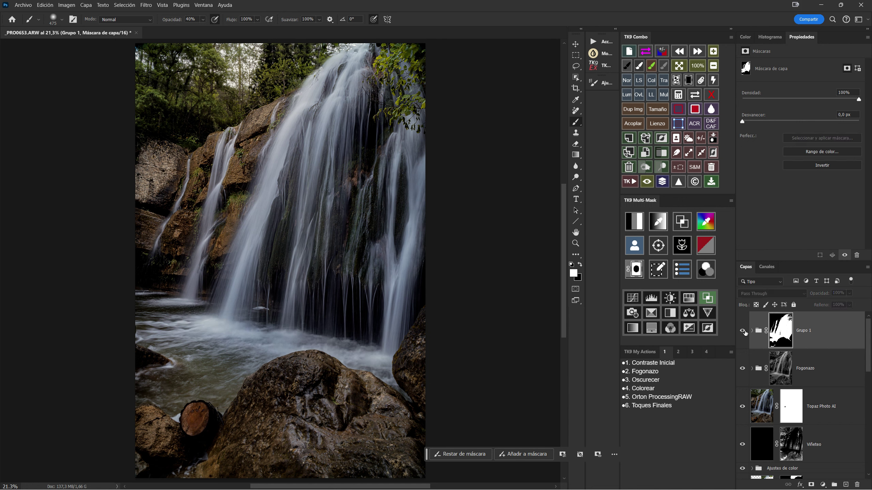
pyautogui.click(752, 331)
# - Paint Capa 1's mask with an 888 px brush over the central falls and pool
pyautogui.click(810, 369)
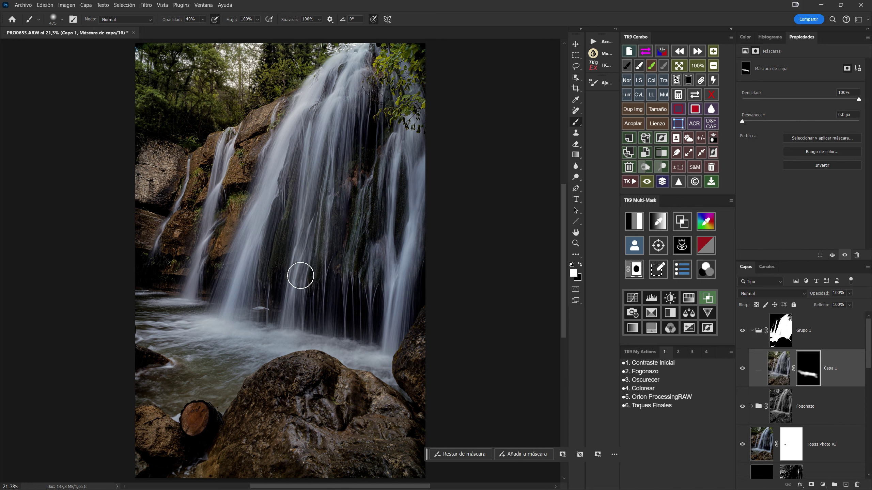
pyautogui.moveTo(189, 308); pyautogui.dragTo(194, 302)
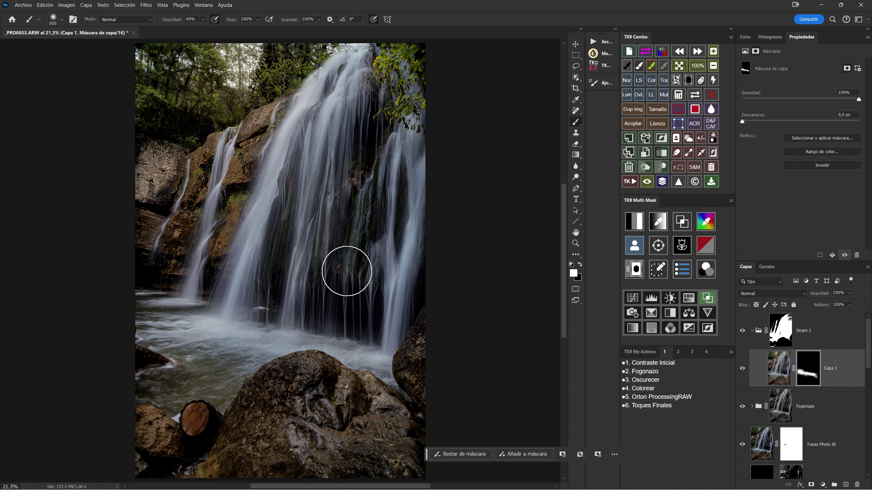
pyautogui.click(338, 181)
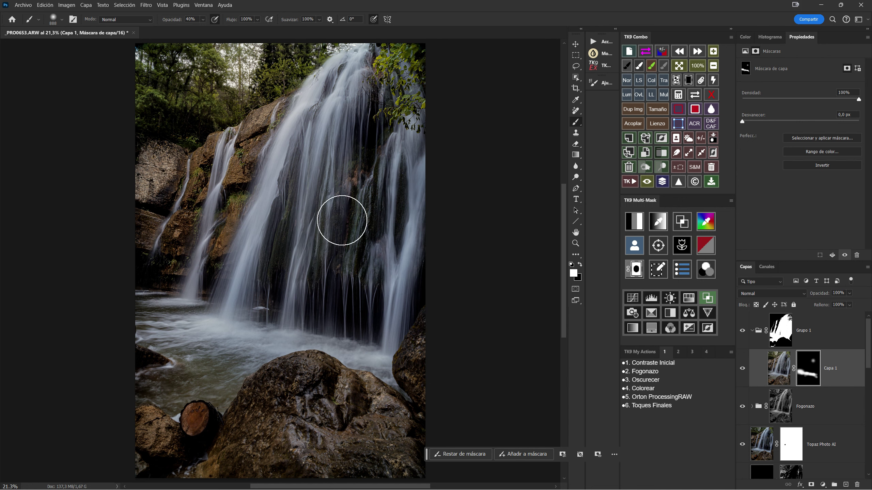
pyautogui.moveTo(381, 216)
pyautogui.mouseDown()
pyautogui.moveTo(362, 311)
pyautogui.moveTo(356, 306)
pyautogui.mouseUp()
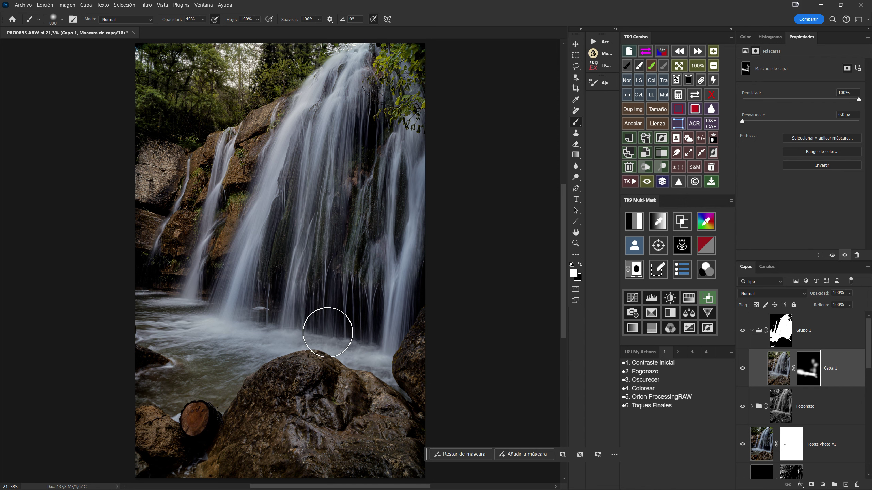
pyautogui.moveTo(249, 306); pyautogui.dragTo(272, 204)
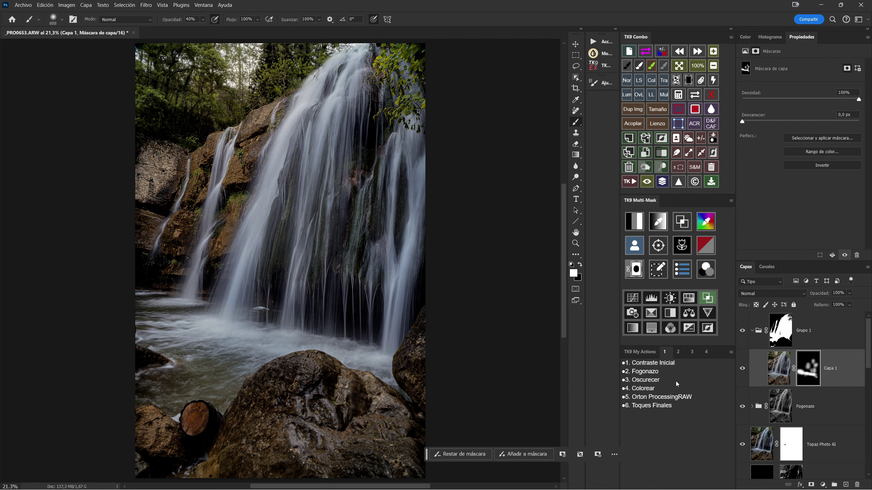
pyautogui.click(752, 331)
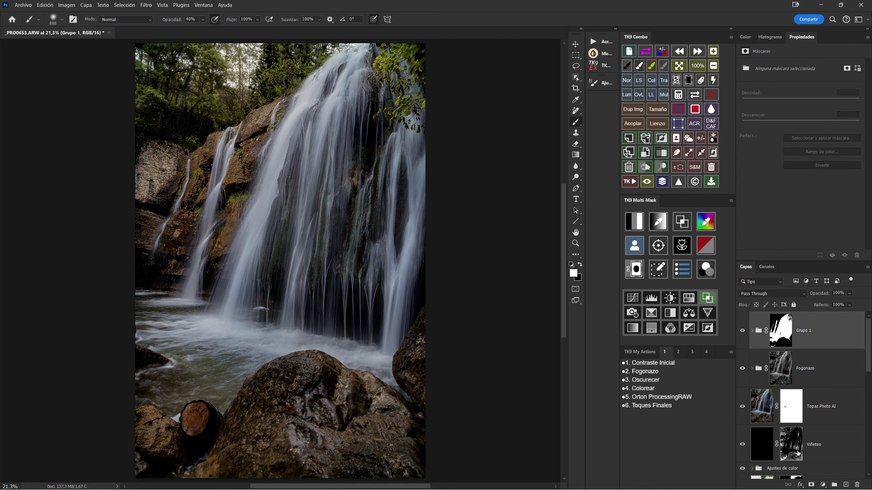
pyautogui.click(664, 183)
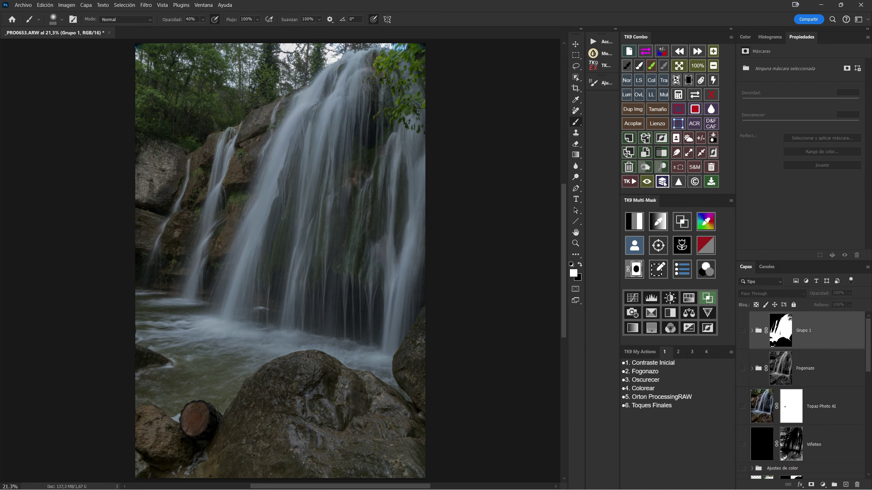
pyautogui.click(663, 182)
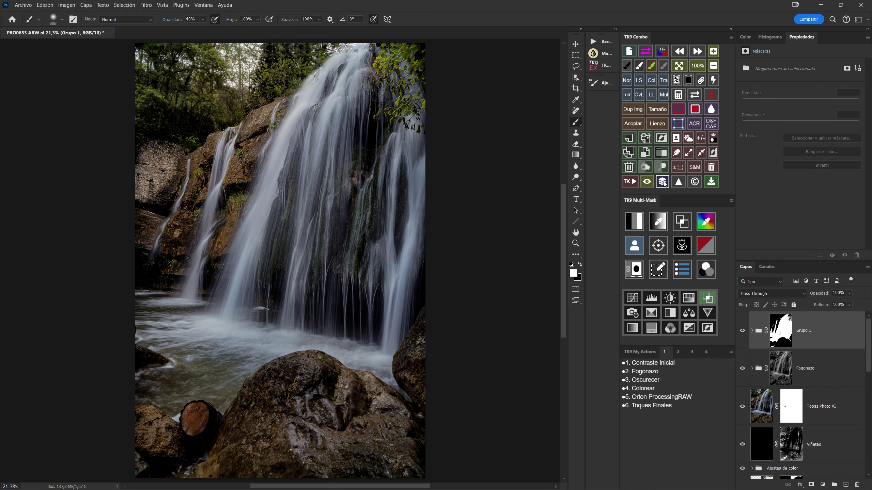
pyautogui.click(664, 183)
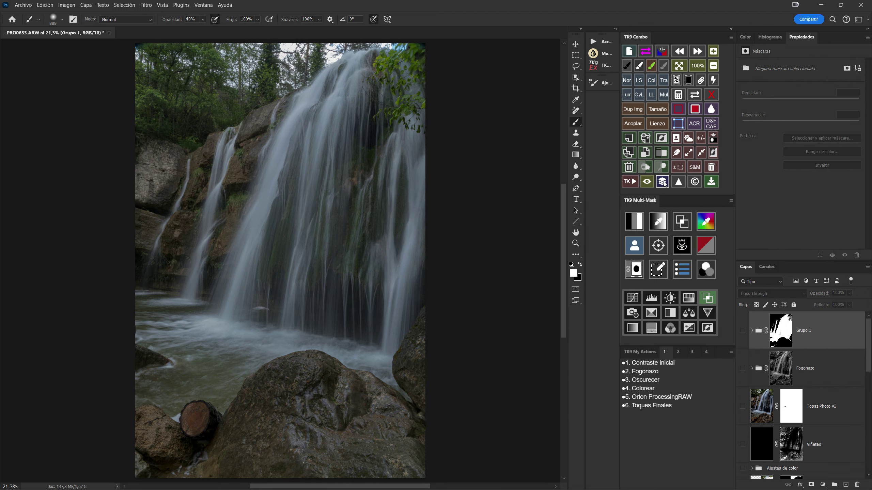
pyautogui.click(663, 182)
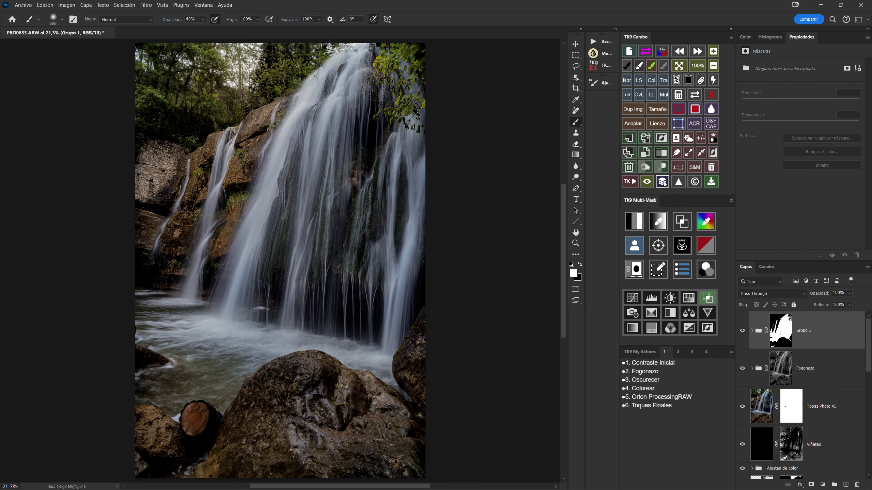
pyautogui.click(664, 183)
pyautogui.click(663, 182)
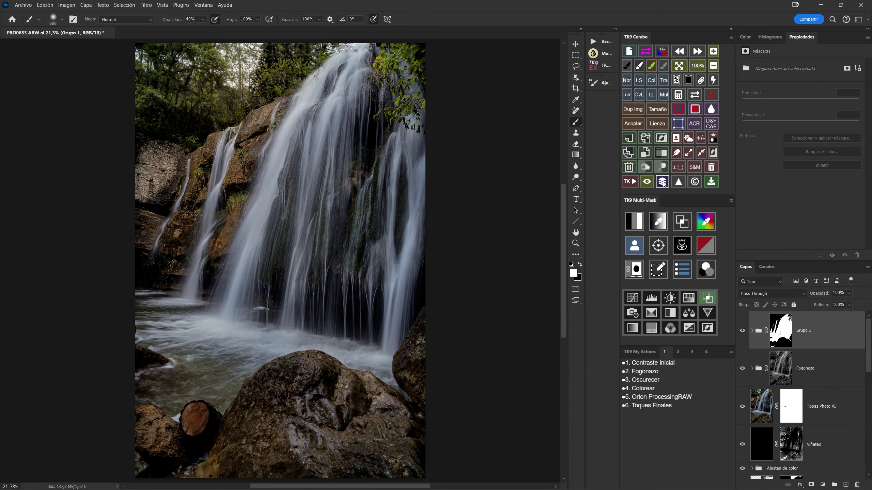